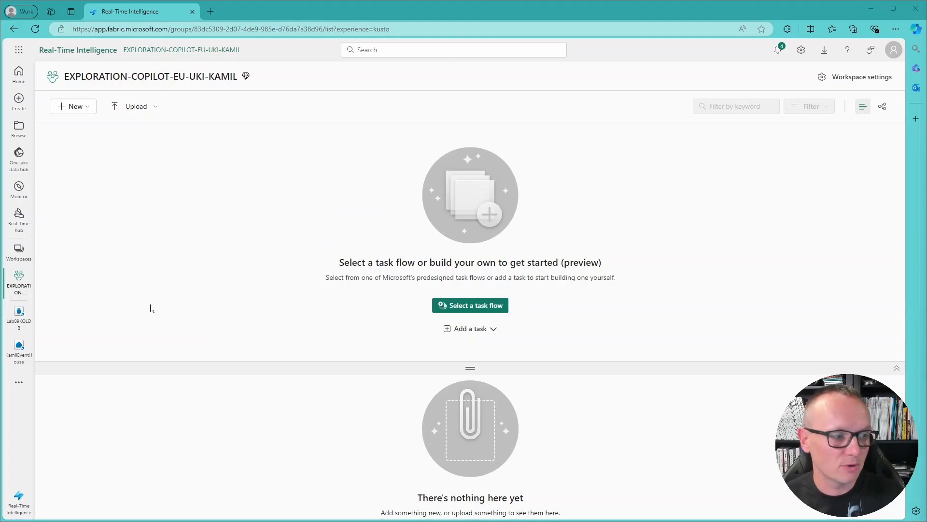
Switch to the Real-Time Intelligence experience and open the most recent EXPLORATION-COPILOT workspace
click(19, 498)
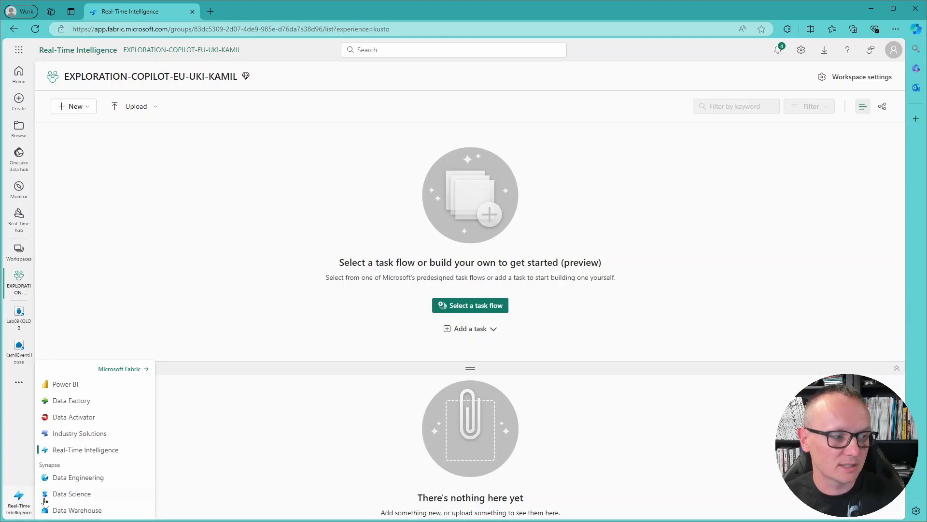
click(87, 450)
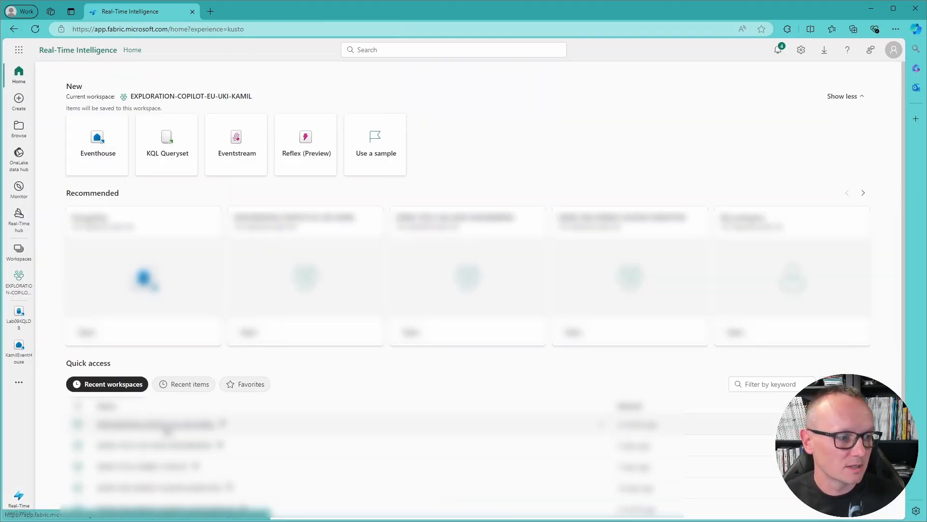
click(167, 427)
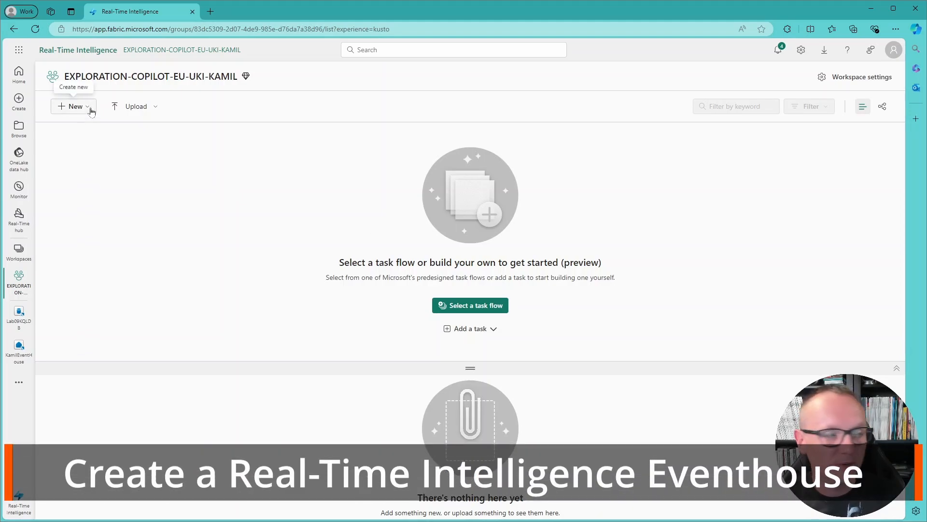
Create an Eventhouse named KamEventHouse in the workspace and dismiss its introductory guidance
click(91, 111)
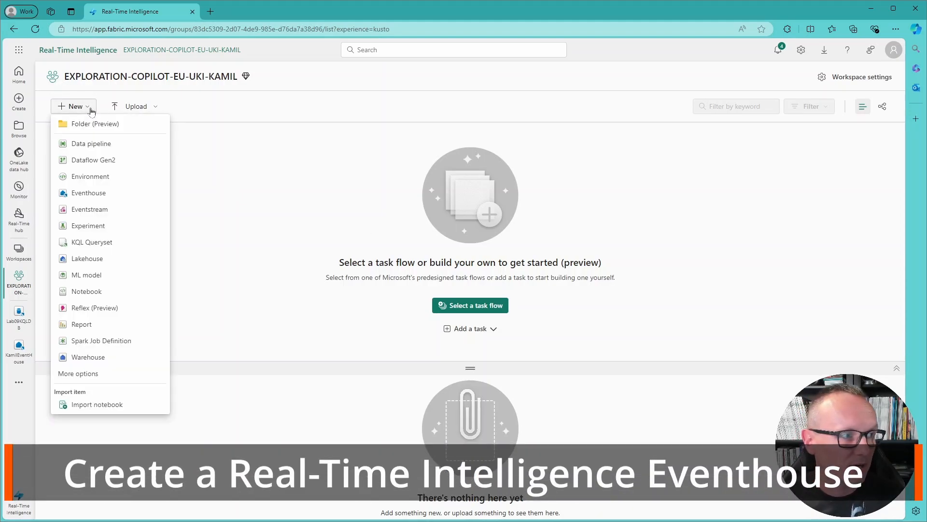
click(103, 197)
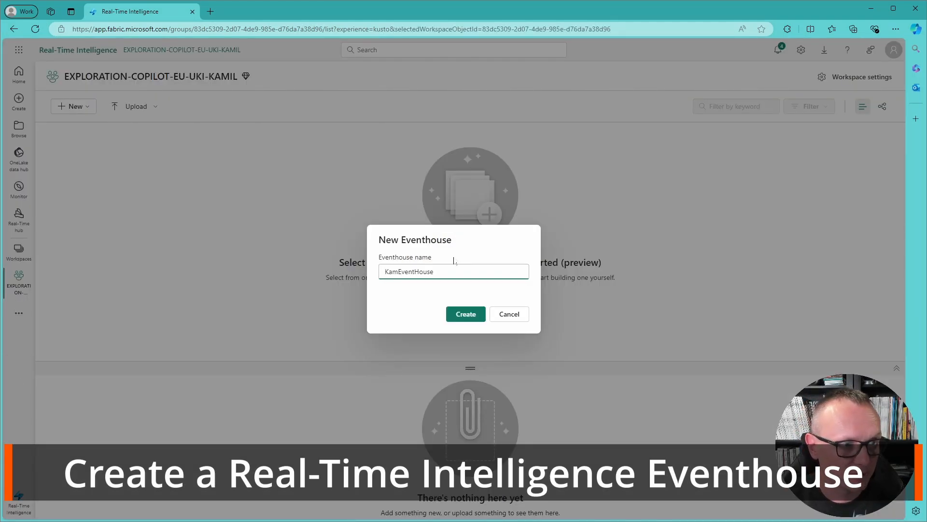
click(464, 315)
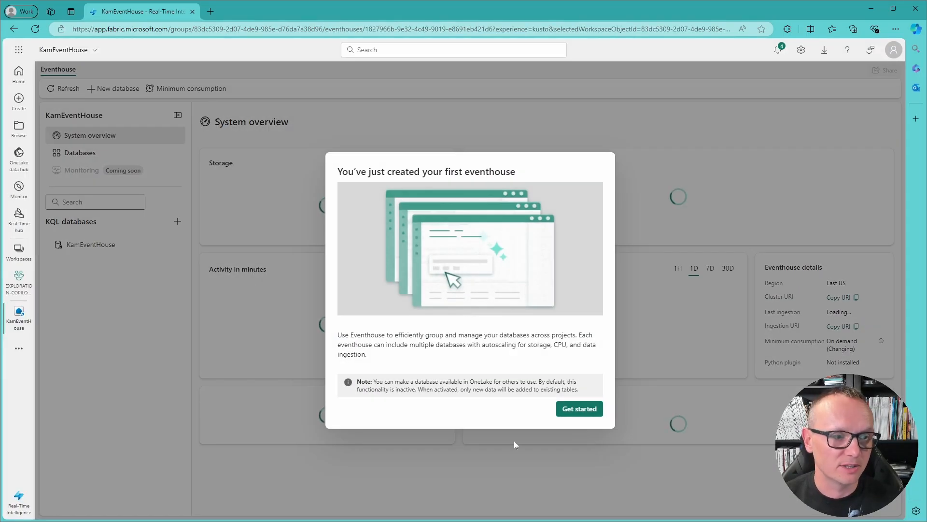
click(578, 410)
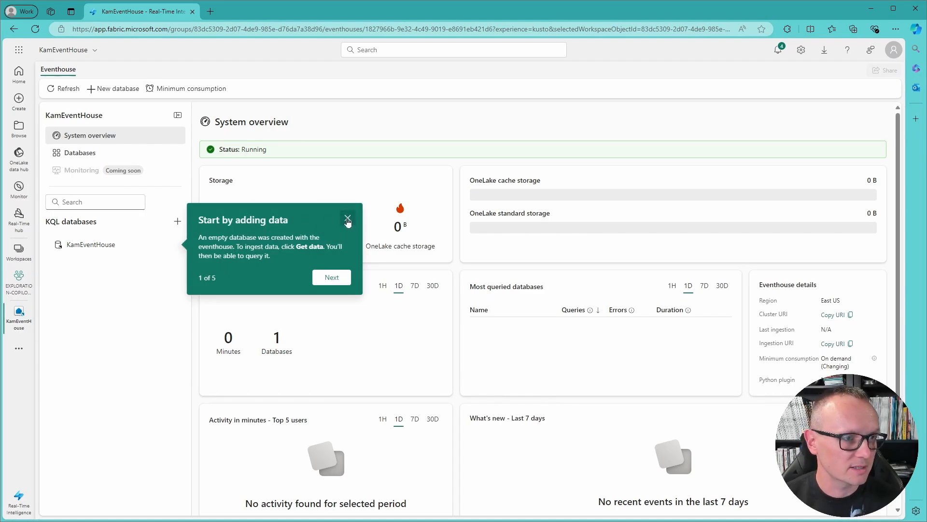
click(347, 221)
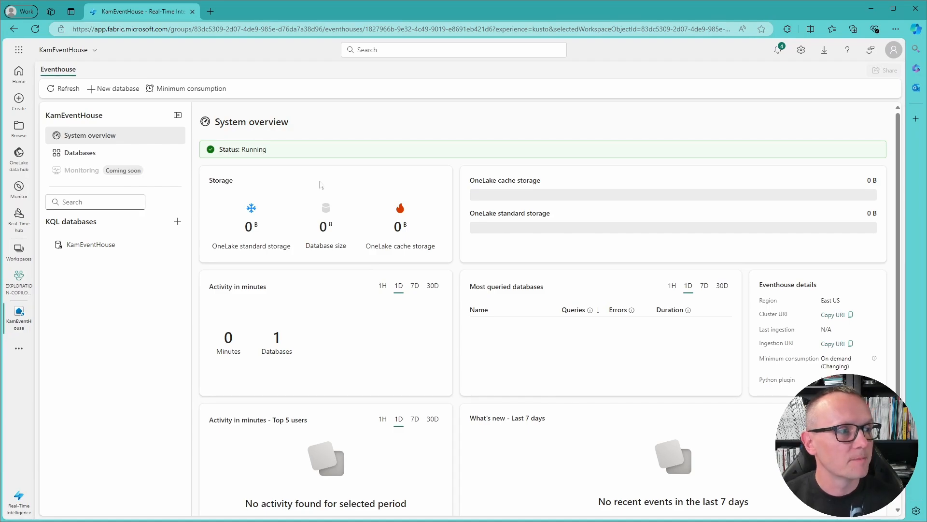
Create a KQL database named Lab09KQLDB in the eventhouse, using the type New database (default)
mouse_move(326, 220)
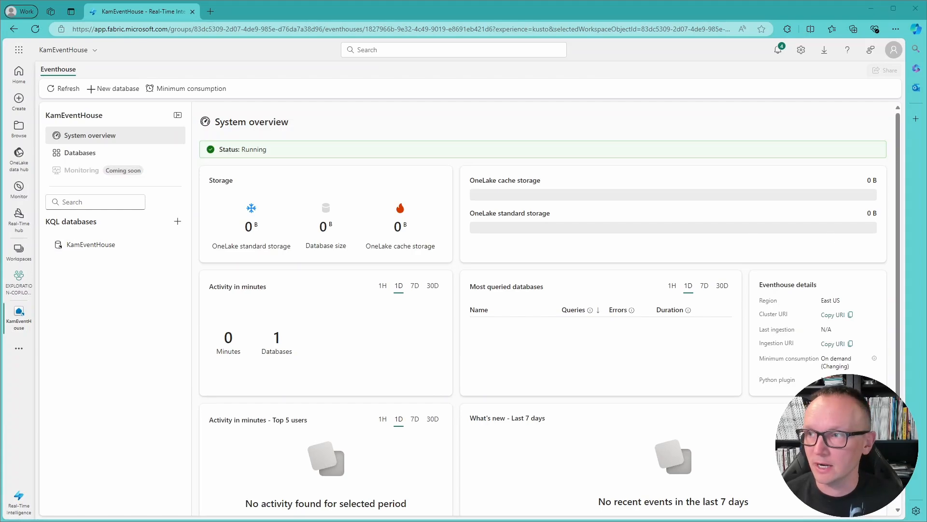
click(178, 221)
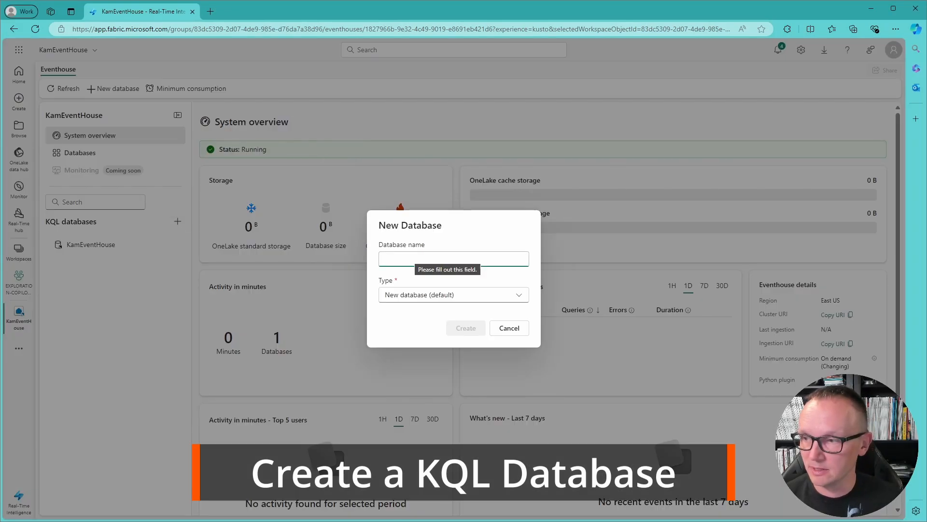
text(Lab09KQLDB)
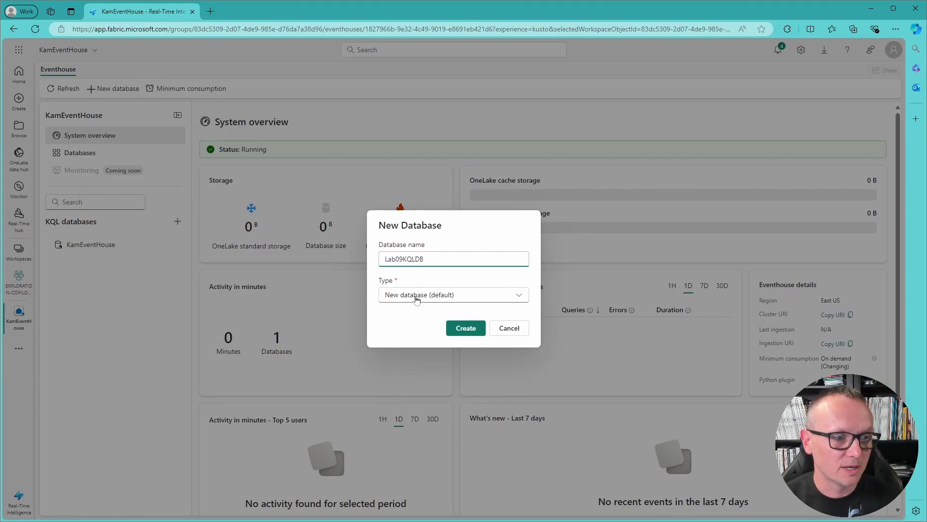
click(472, 299)
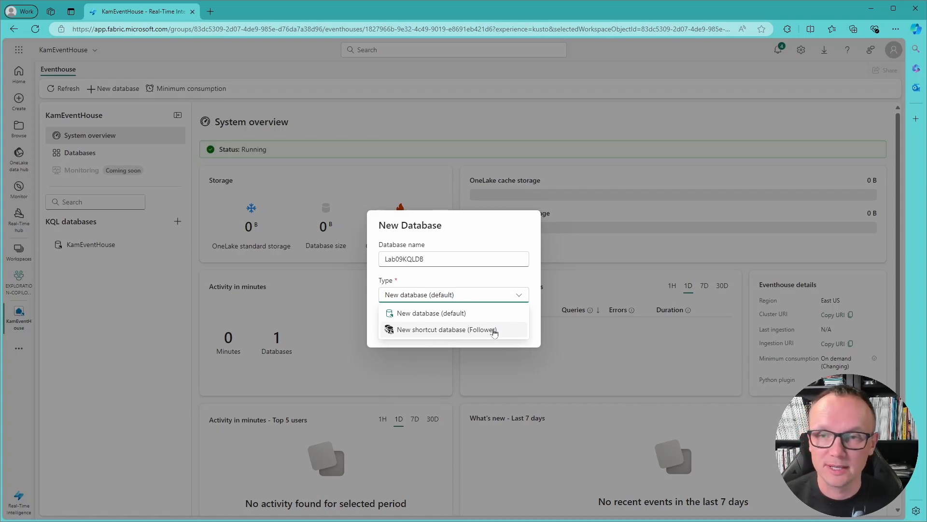
click(489, 298)
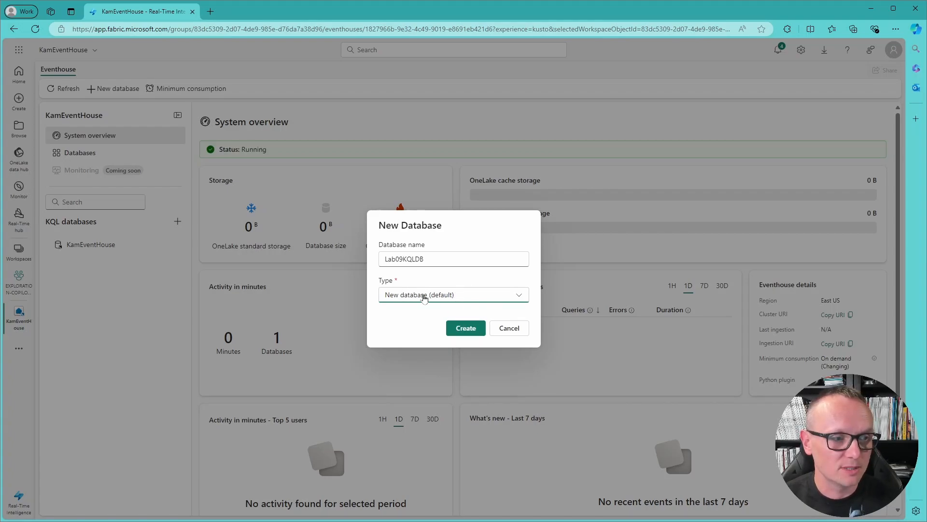
click(466, 331)
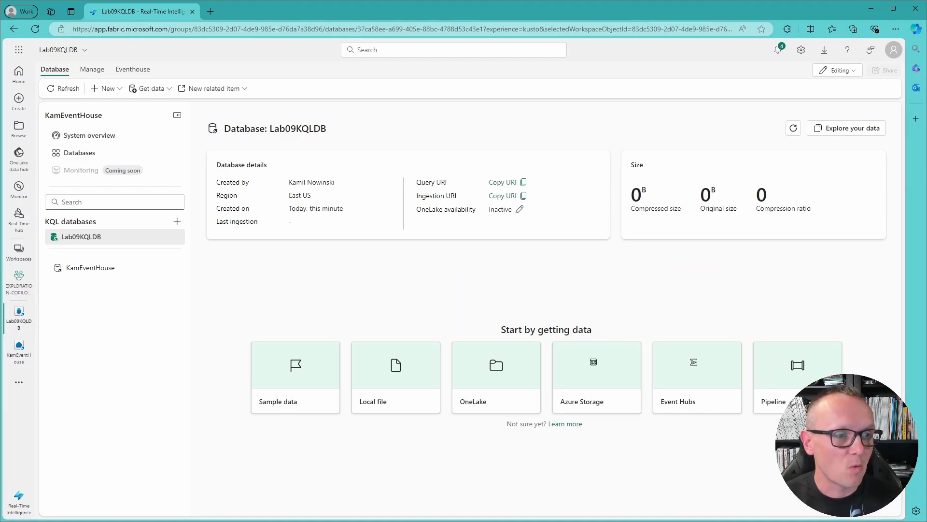
Set the OneLake availability of the Lab09KQLDB database to Active
click(520, 211)
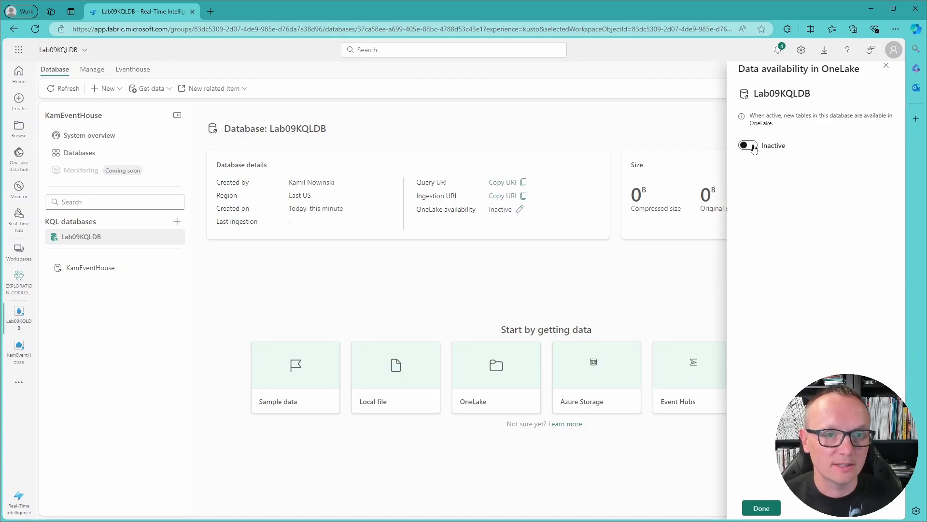
click(747, 144)
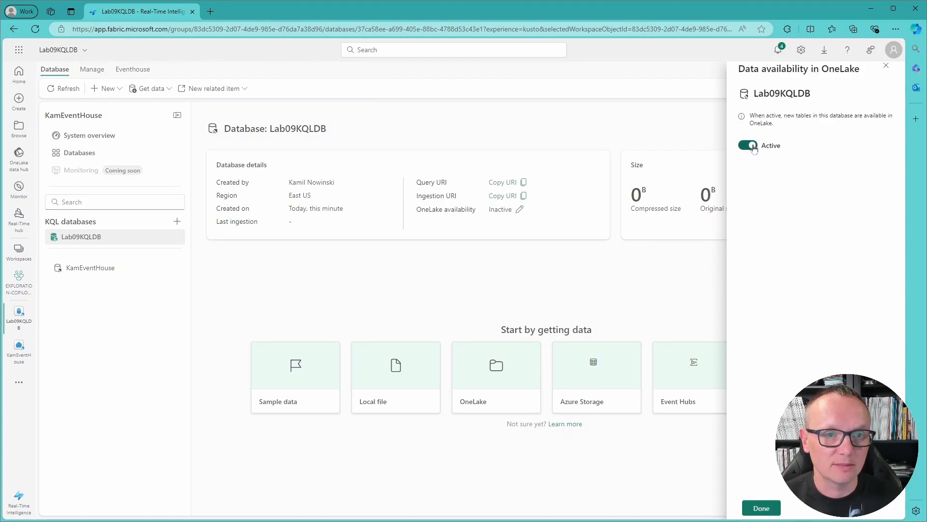
click(762, 508)
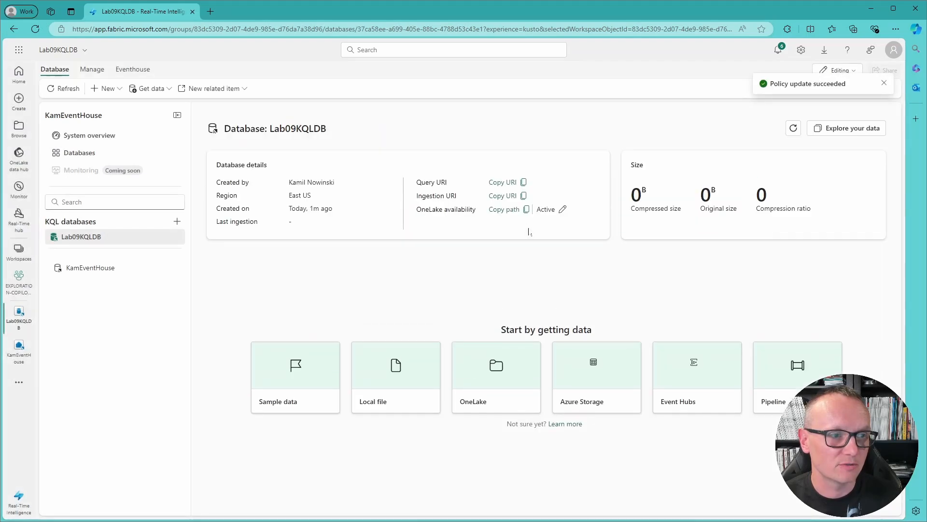
mouse_move(507, 211)
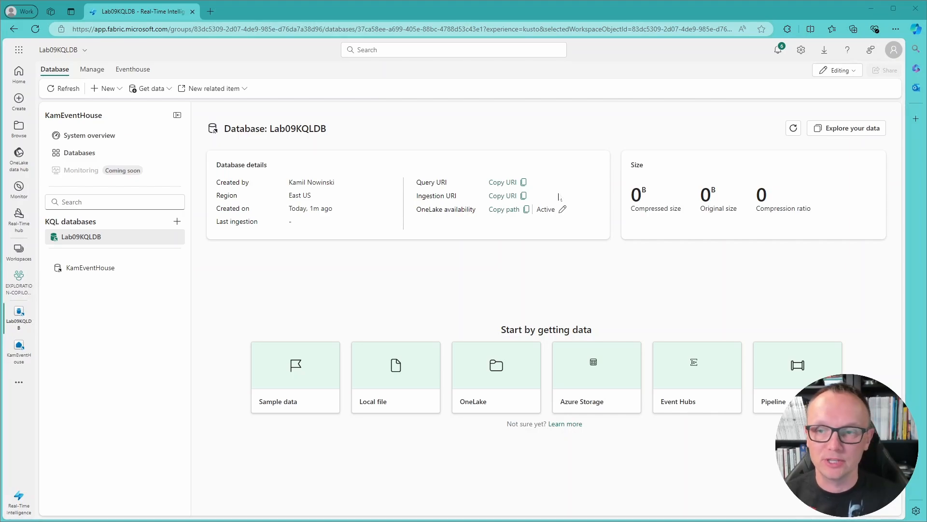
click(120, 90)
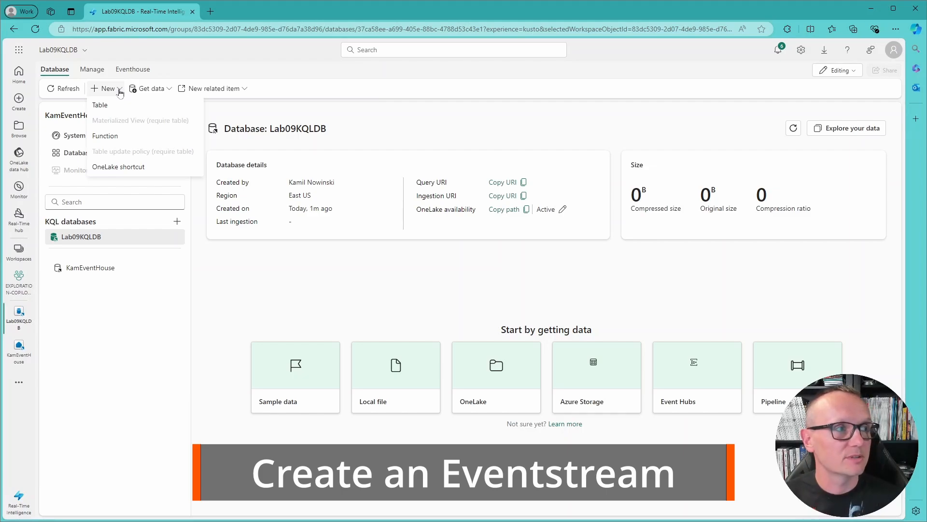
click(264, 284)
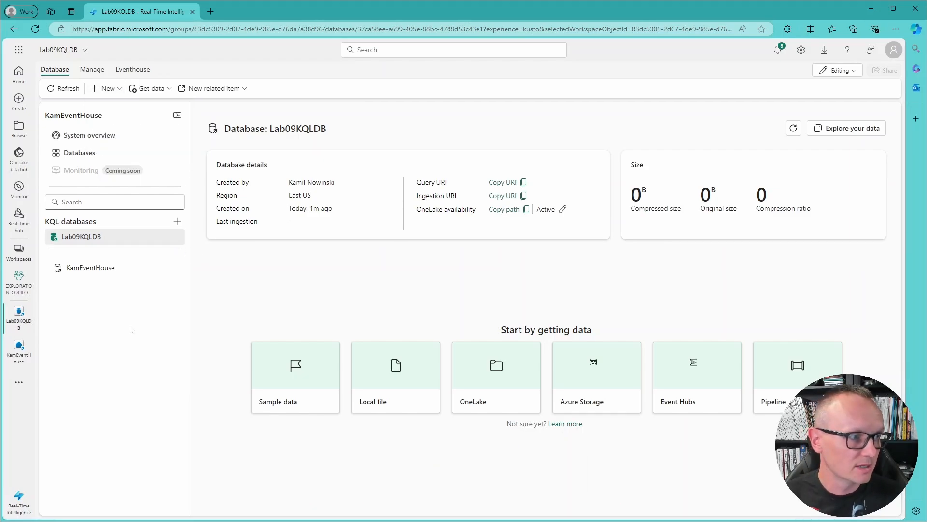
click(19, 355)
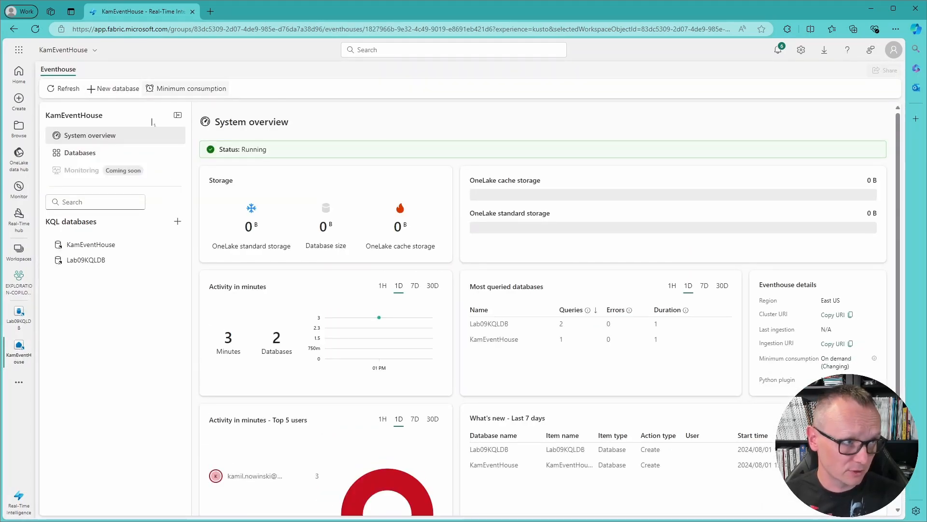
Create an Eventstream named MyBicyclesES in the workspace with Enhanced Capabilities (preview) enabled
click(20, 282)
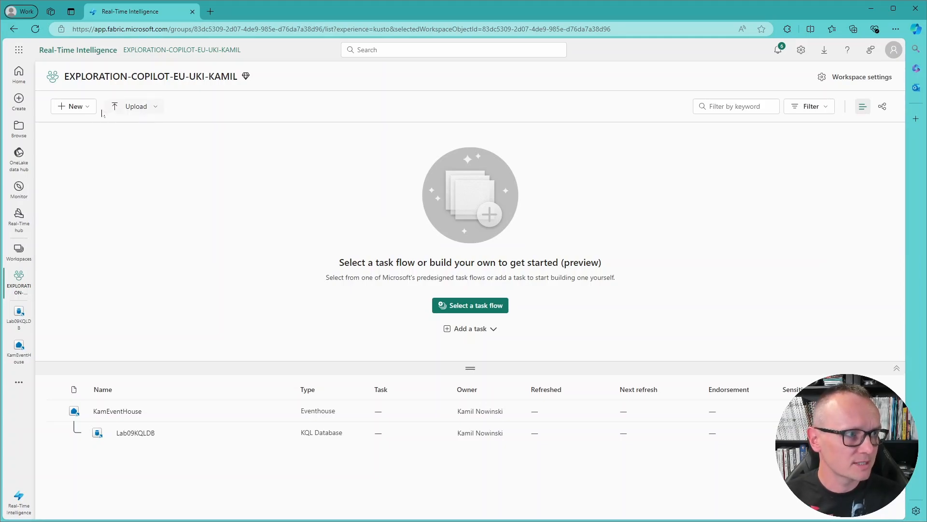
click(88, 107)
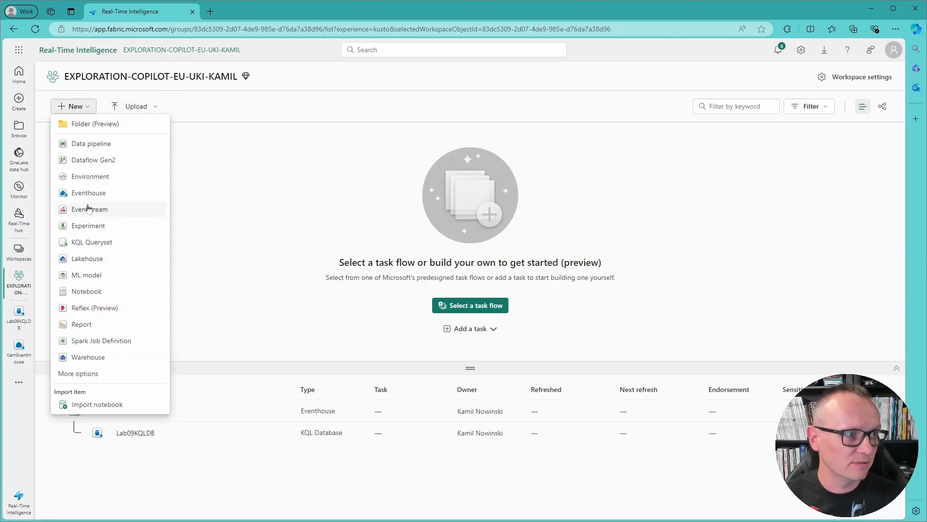
click(115, 209)
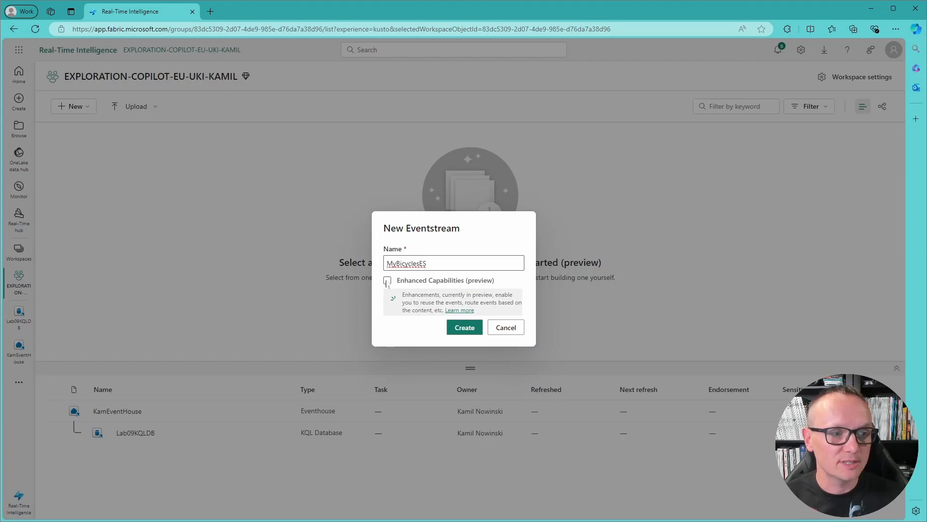
click(387, 281)
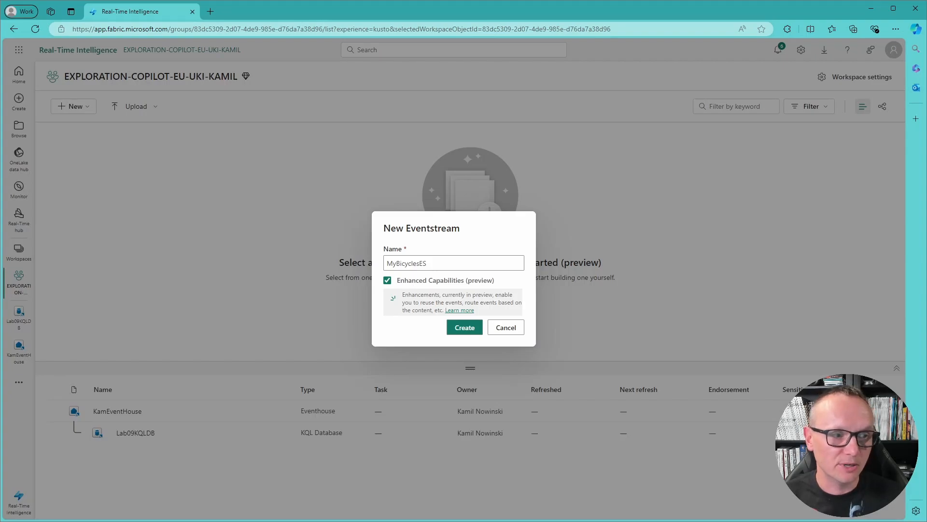
click(462, 328)
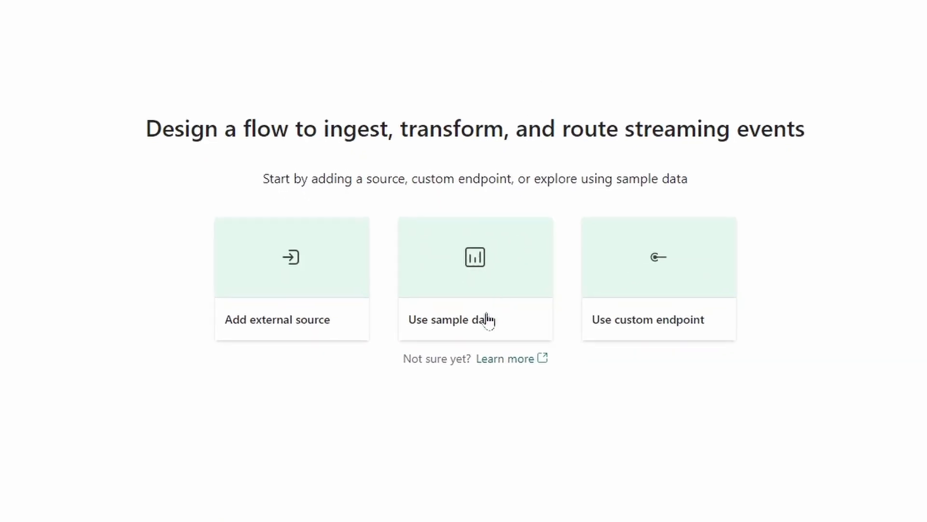
Add a sample data source named EHBicycles to the eventstream, using the Bicycles (Reflex compatible) data
click(465, 327)
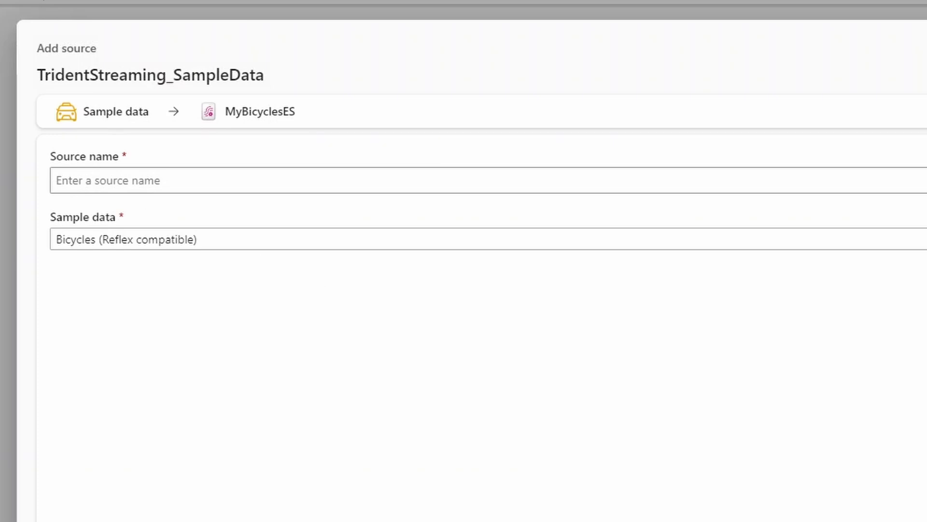
click(155, 244)
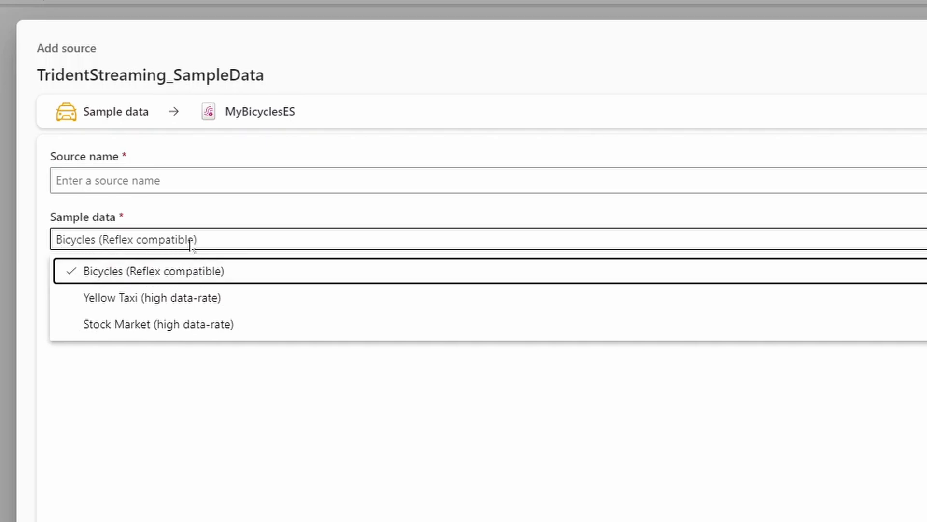
click(200, 184)
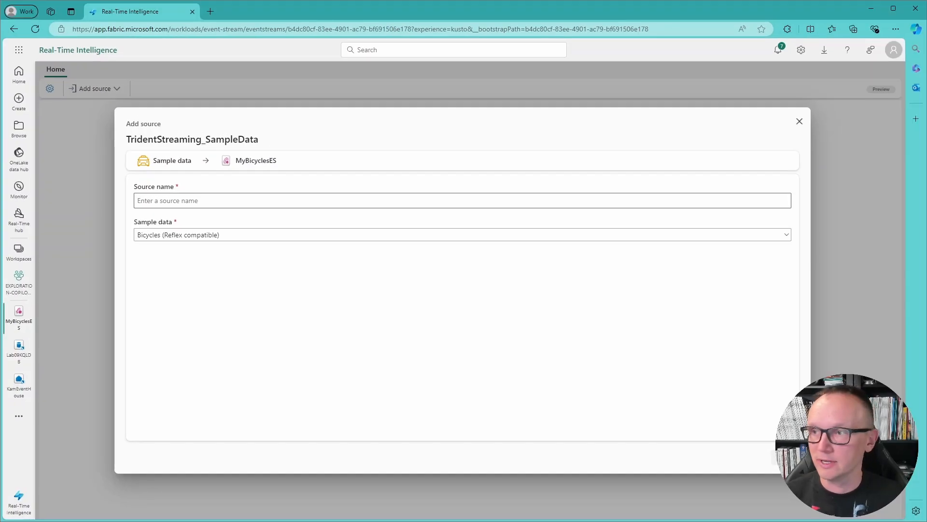
text(EHBicycles)
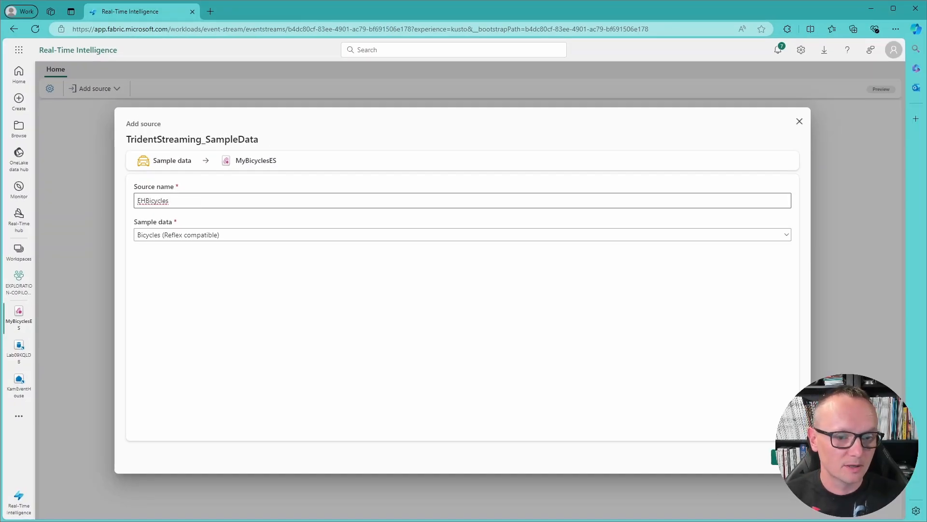
click(775, 457)
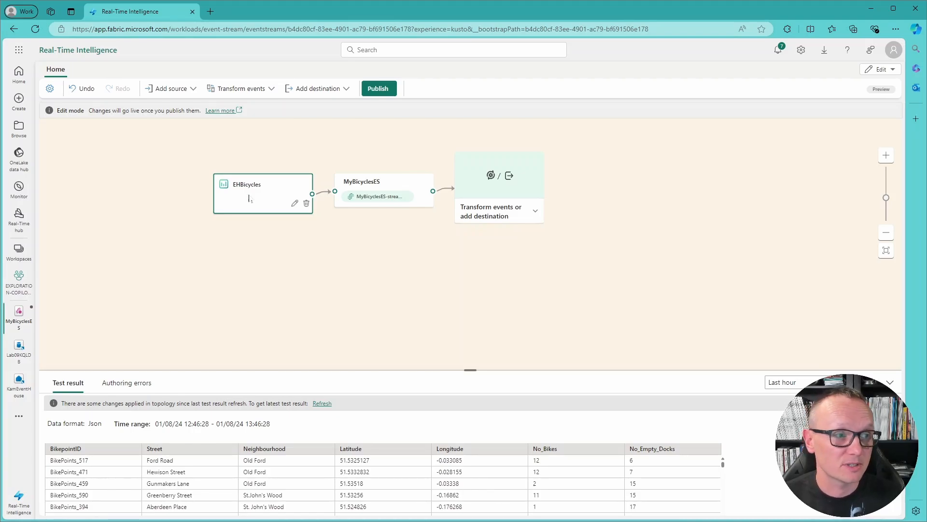
Examine the test results of the MyBicyclesES stream and the EHBicycles source, enlarging the data preview
click(397, 189)
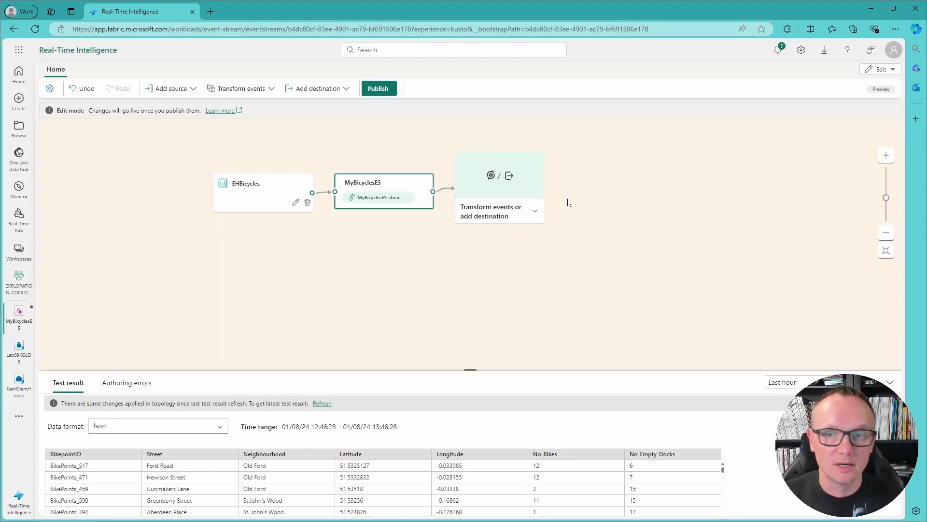
click(274, 192)
click(398, 189)
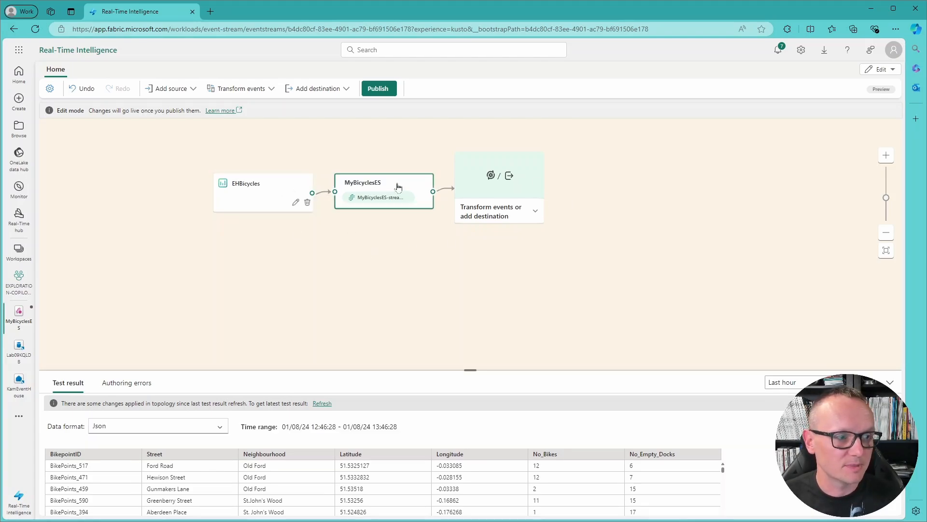
click(287, 193)
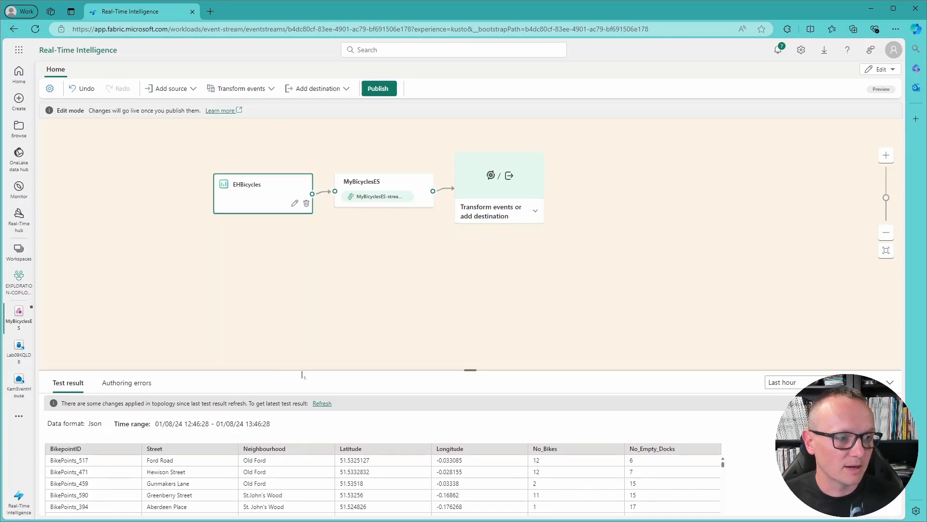
drag(304, 371, 306, 312)
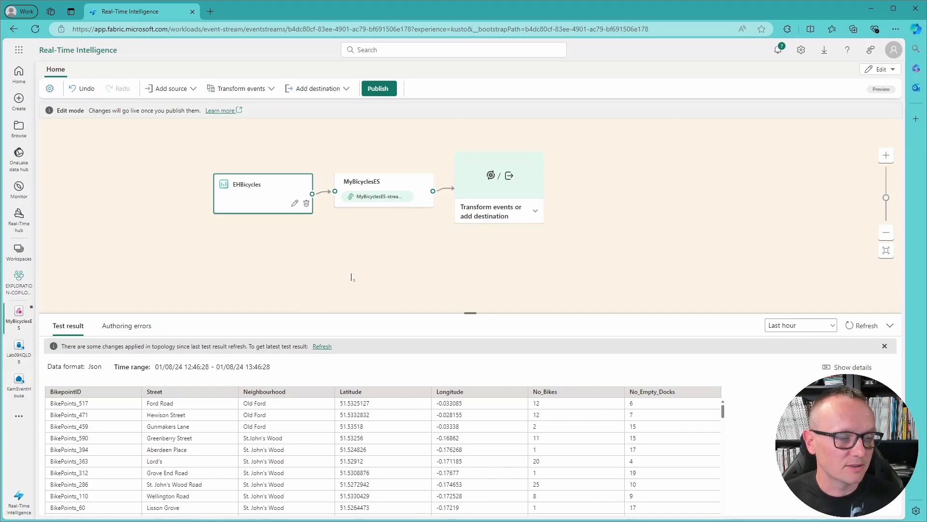
Publish the MyBicyclesES eventstream with its EHBicycles source and dismiss the notification
click(371, 185)
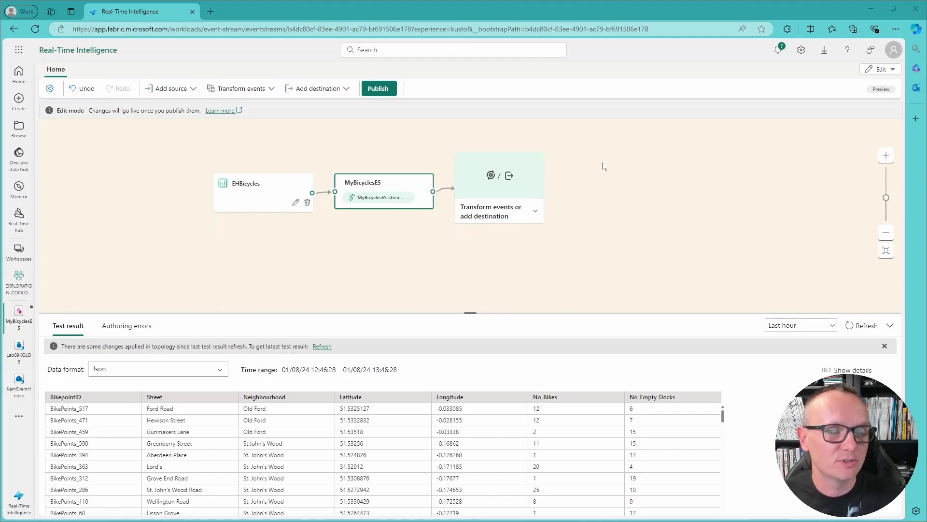
click(378, 89)
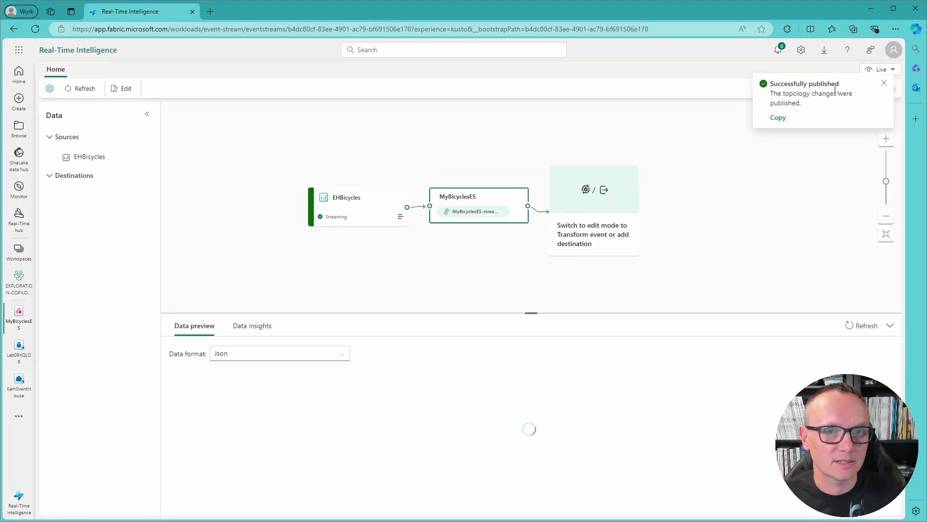
click(886, 87)
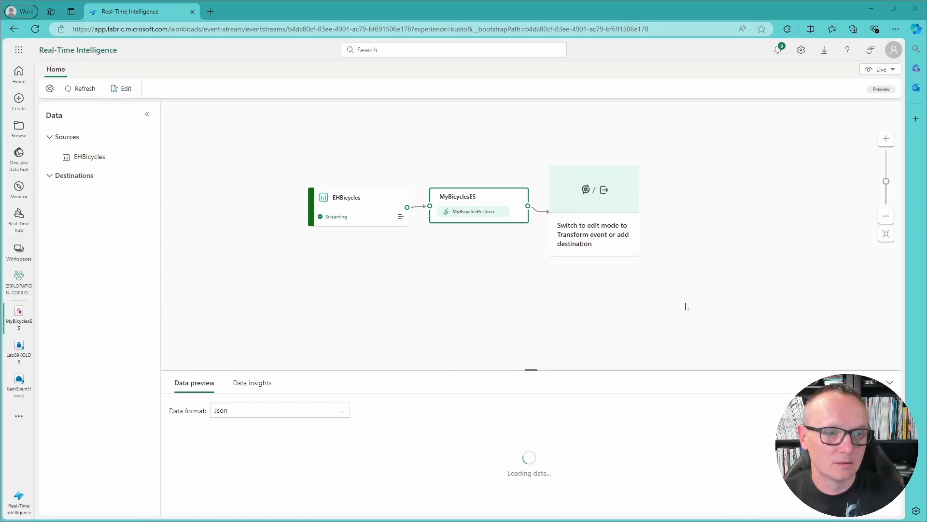
Switch the eventstream to edit mode and add a KQL Database destination that uses event processing before ingestion
click(599, 240)
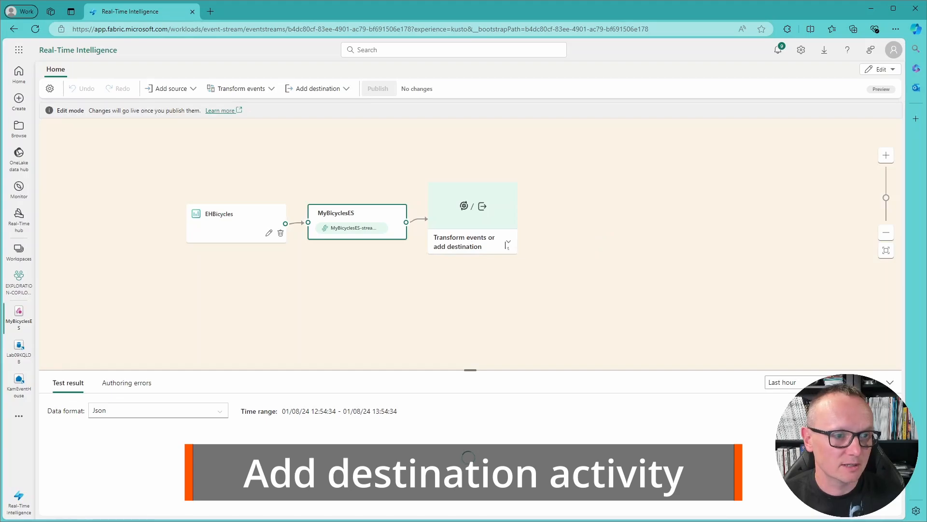
click(507, 243)
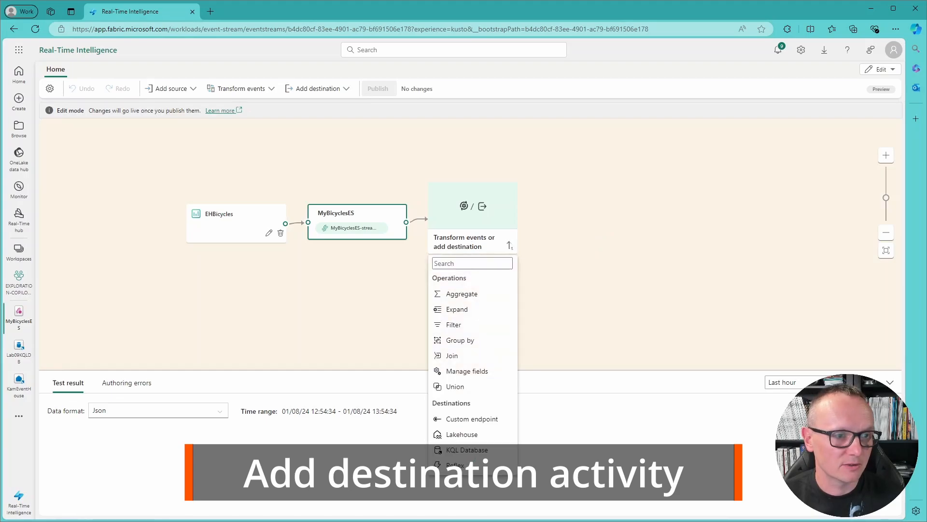
click(474, 452)
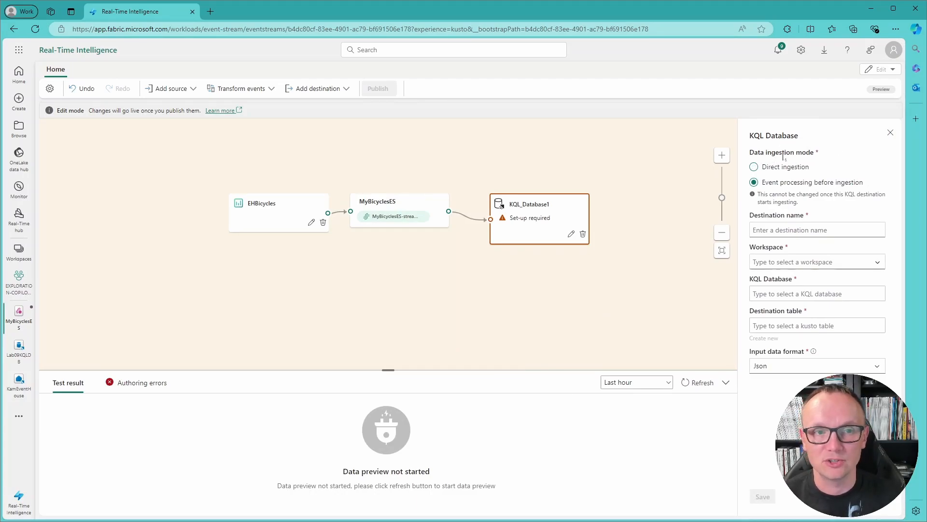
click(785, 169)
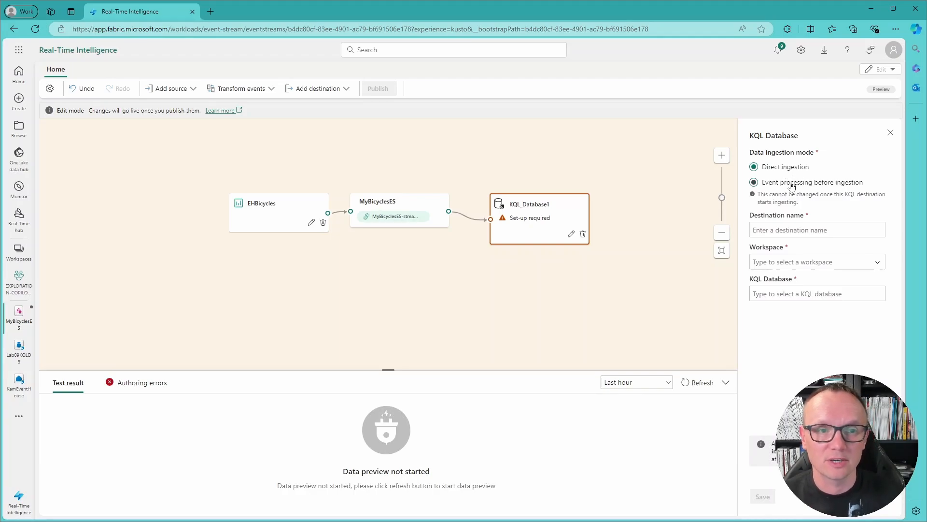
click(793, 186)
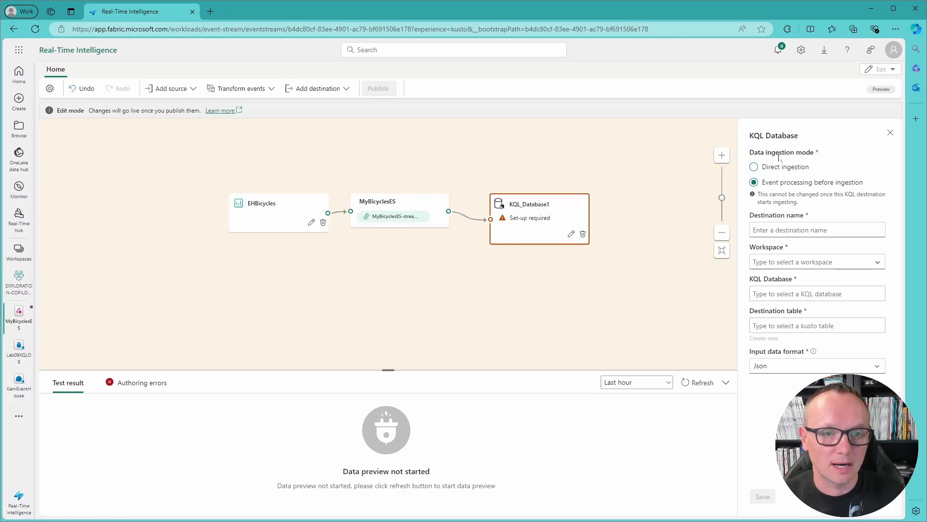
Name the destination KQLSimple and target the Lab09KQLDB database in the exploration workspace
click(814, 230)
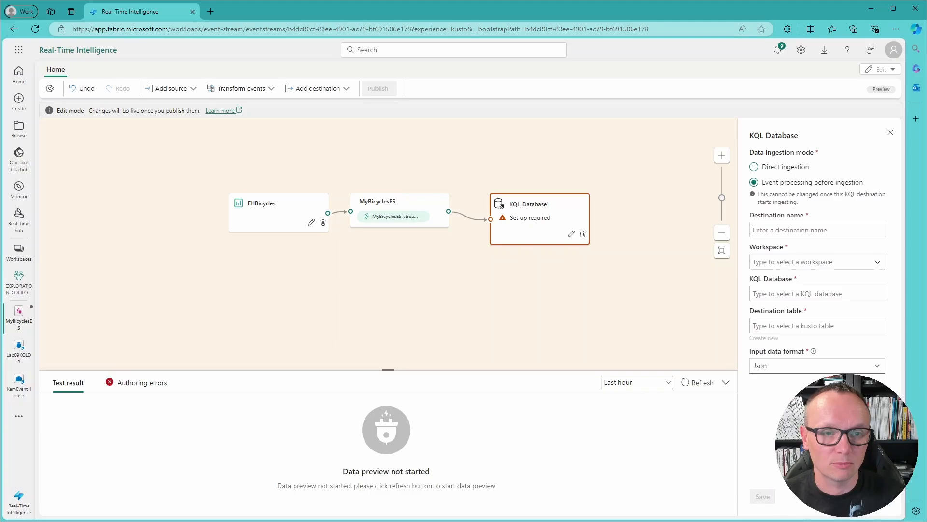
click(815, 225)
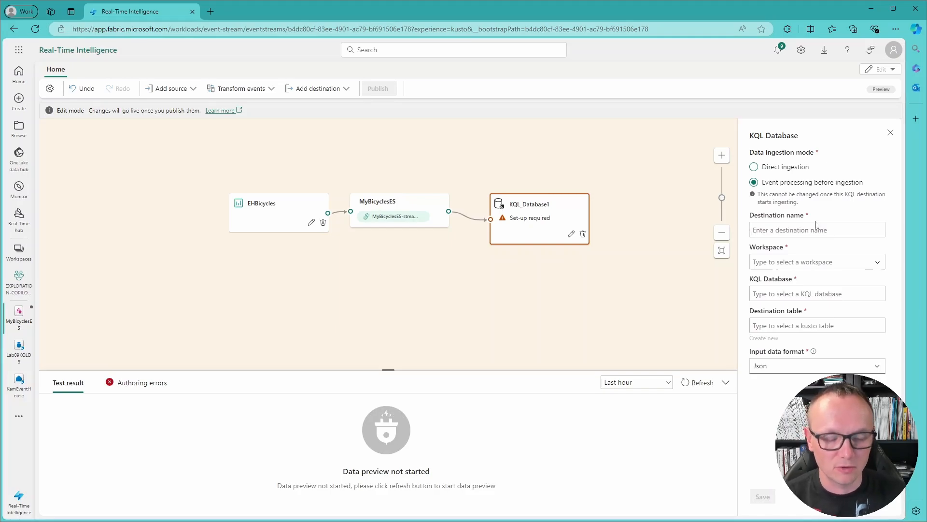
text(K)
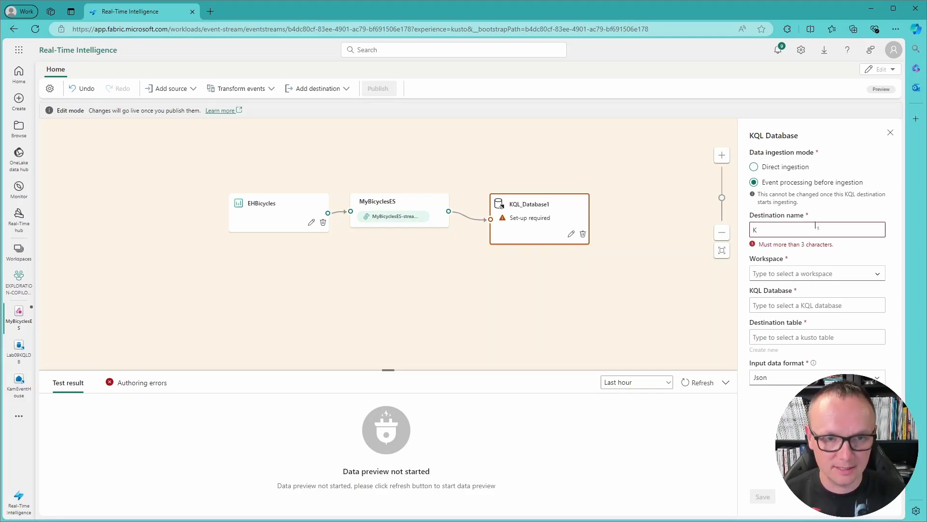
text(QL)
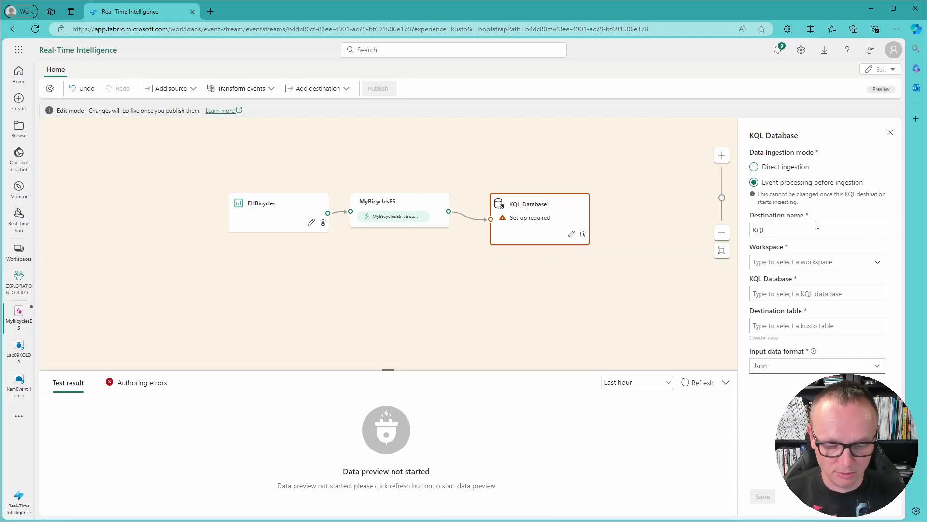
text(Simple)
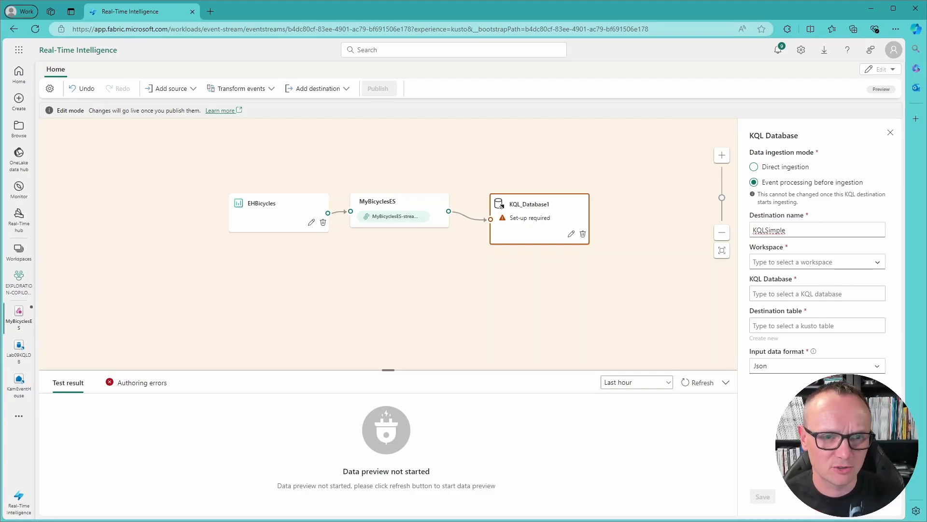
click(878, 264)
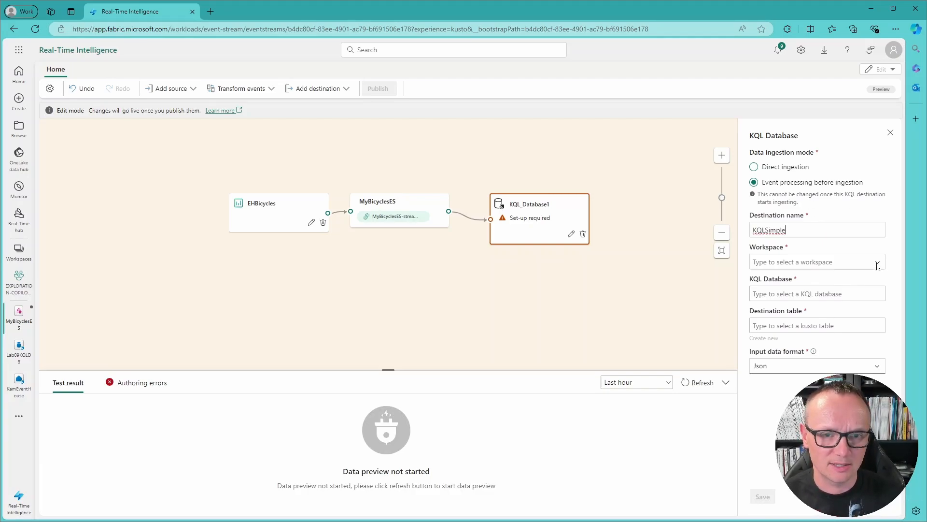
click(813, 356)
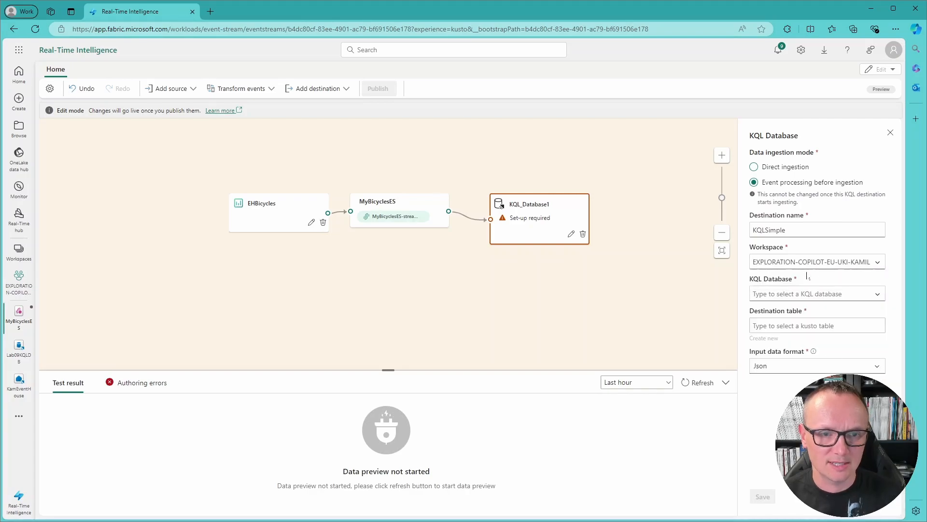
click(877, 295)
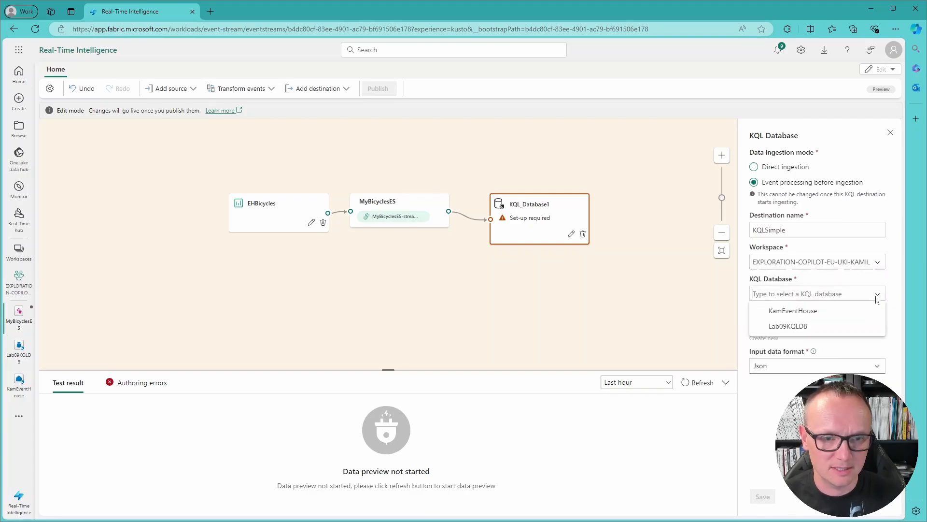
click(802, 327)
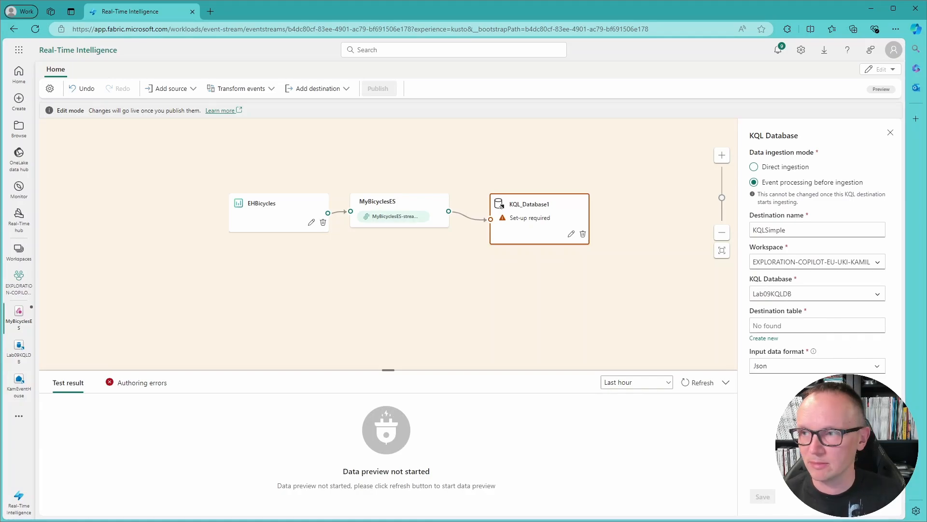
Create a new destination table named bike-count for KQLSimple and save the destination settings
text(bike)
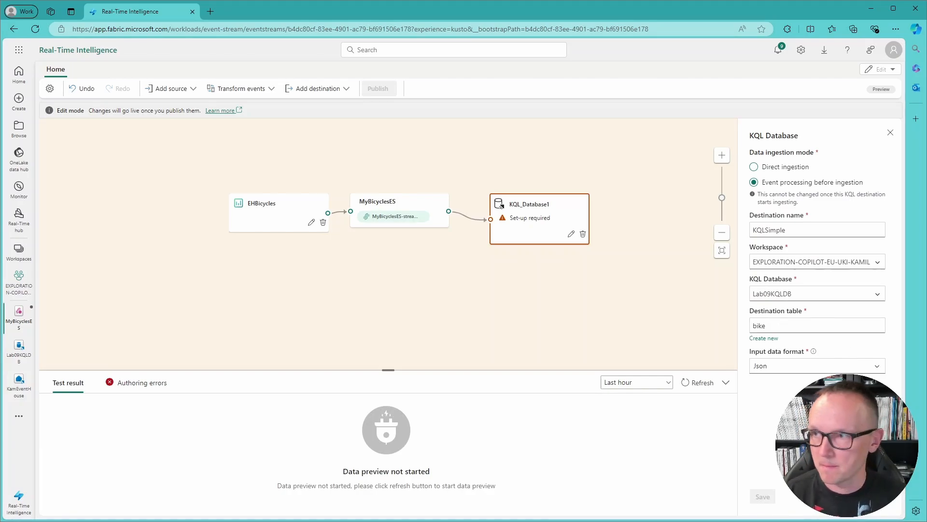
text(-countr)
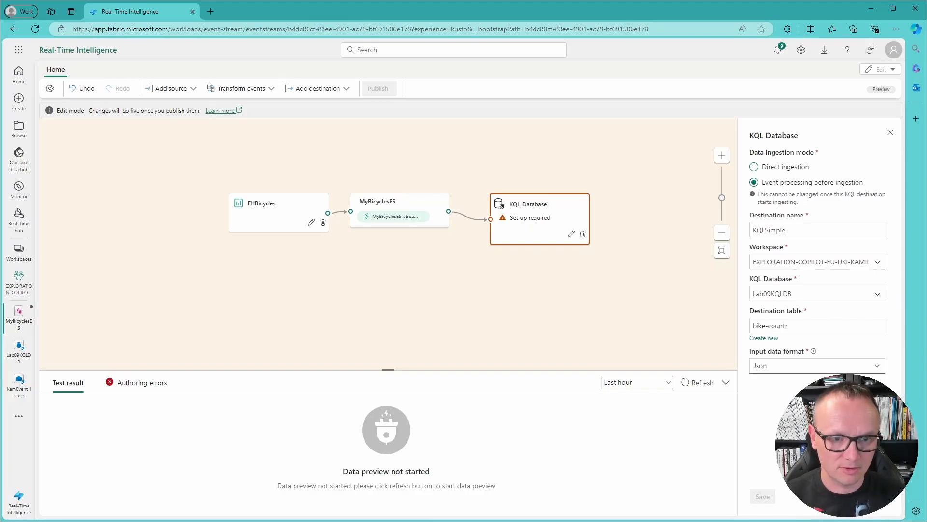
key(ctrl+a)
key(ctrl+c)
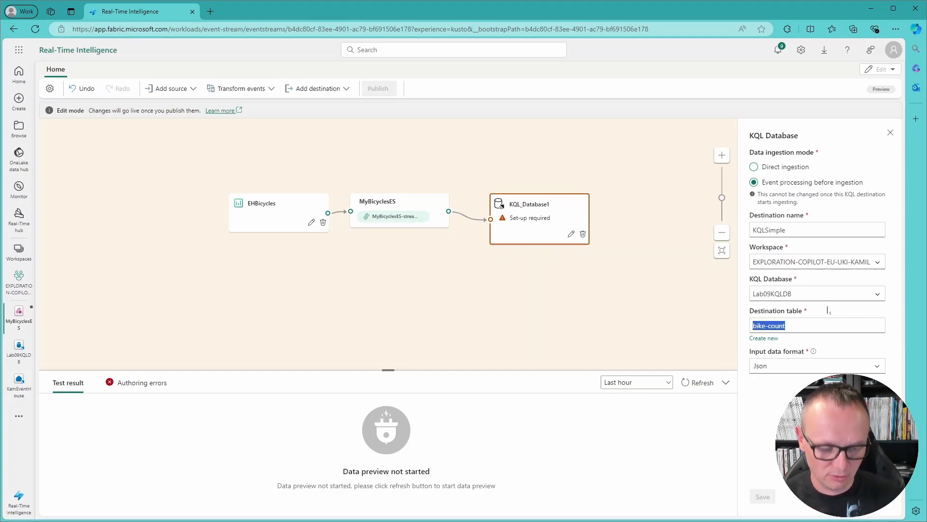
key(BackSpace)
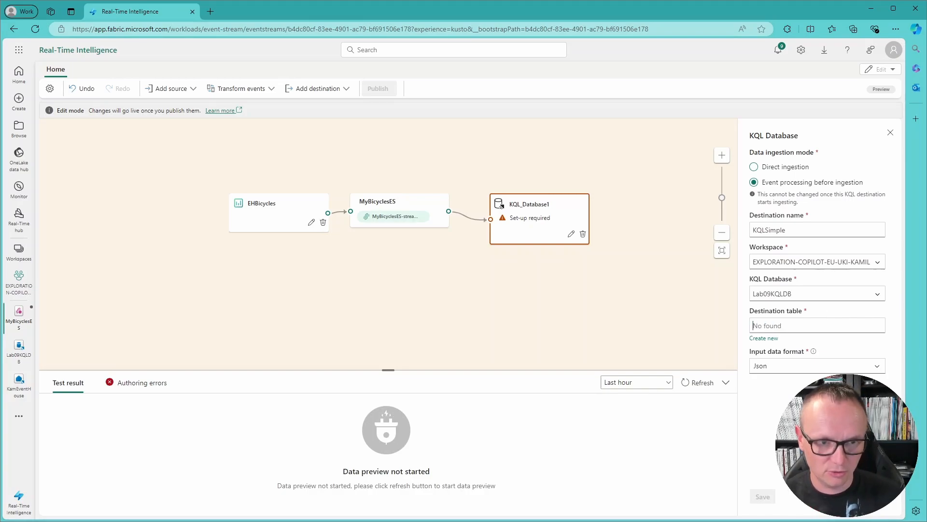
click(765, 339)
key(ctrl+v)
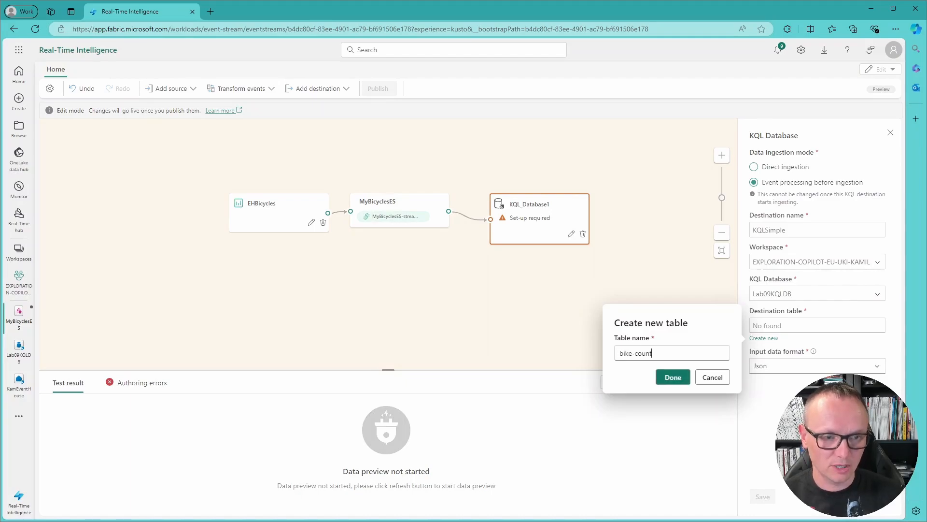
click(672, 377)
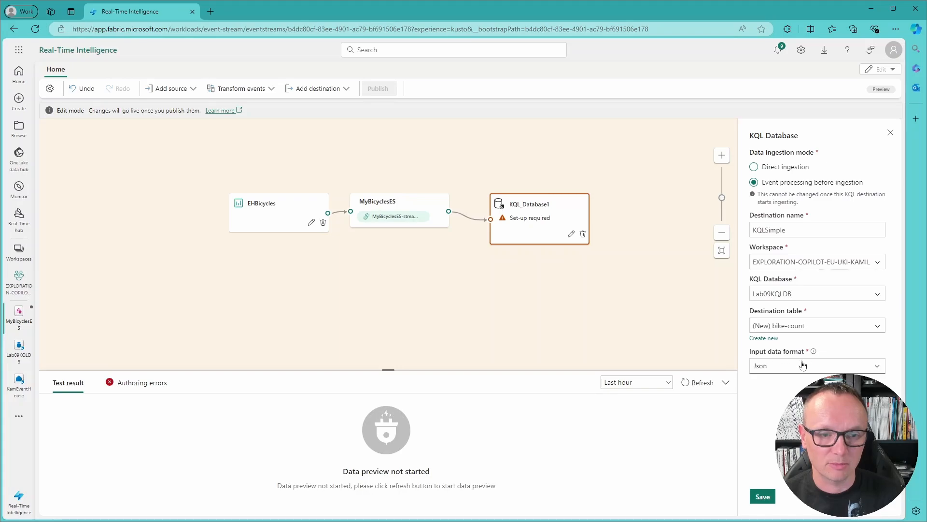
click(764, 497)
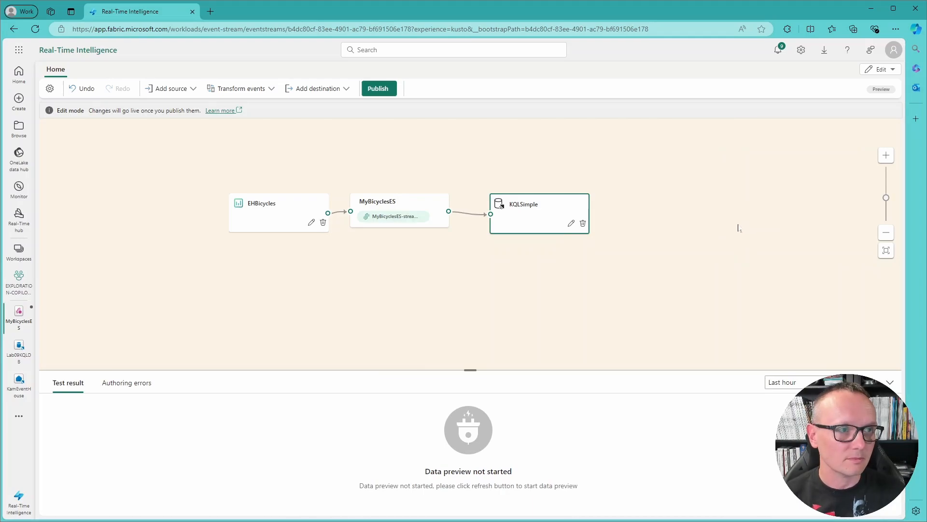
Publish the eventstream with the KQLSimple destination and refresh that destination's enlarged data preview
click(378, 91)
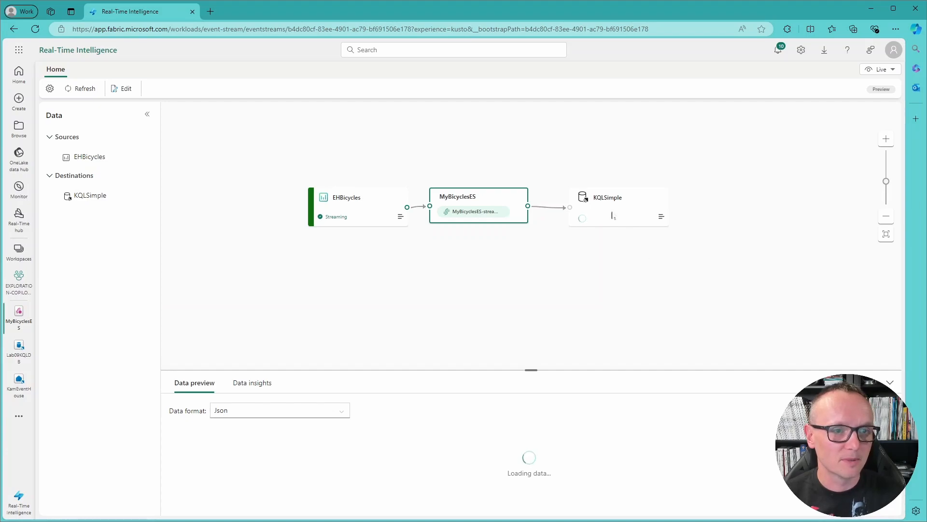
click(619, 208)
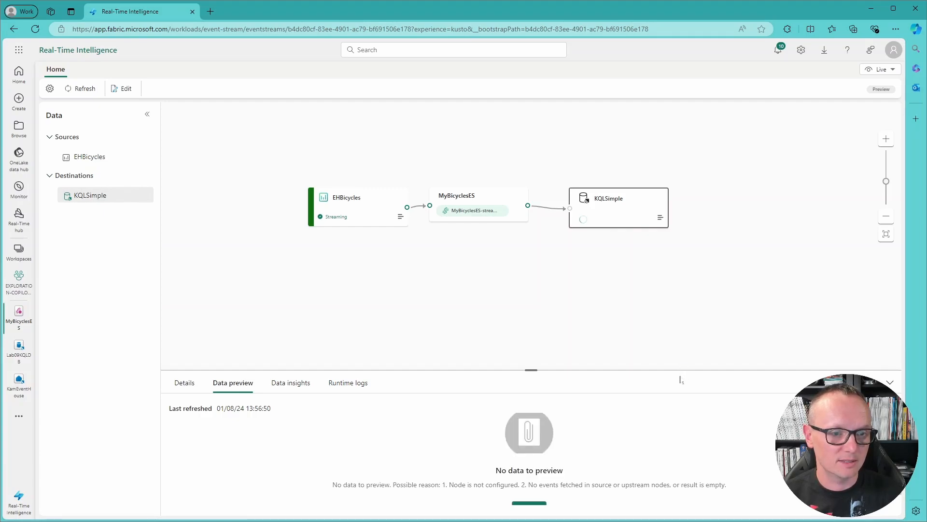
drag(683, 368, 691, 325)
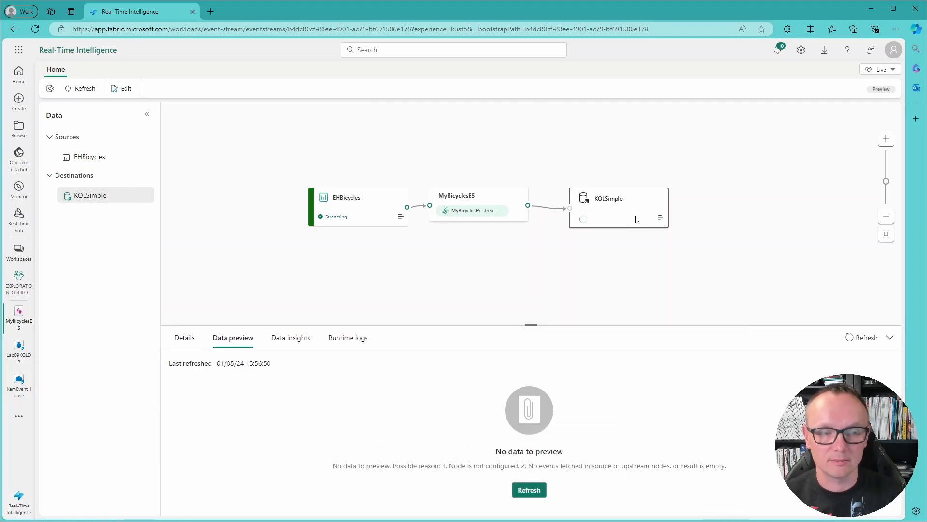
click(864, 339)
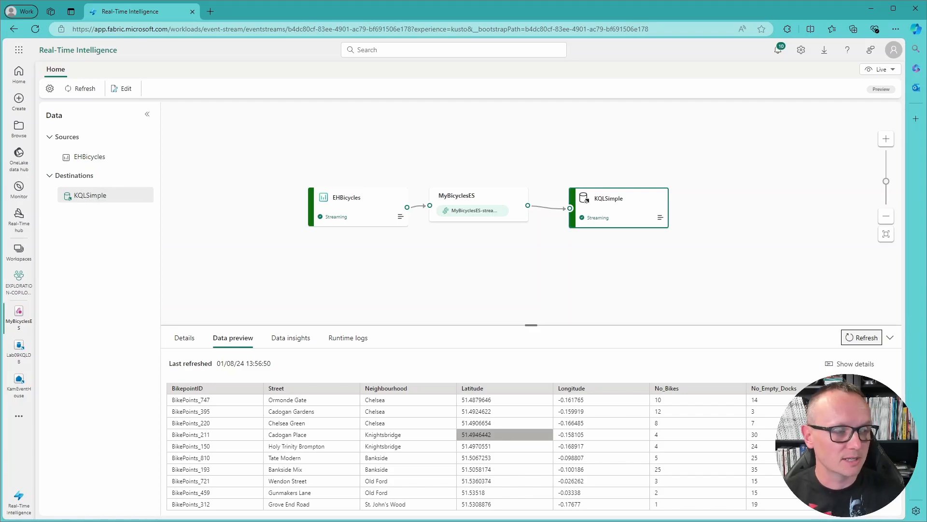
Open the Lab09KQLDB database and refresh its overview to check the ingested data size
click(19, 349)
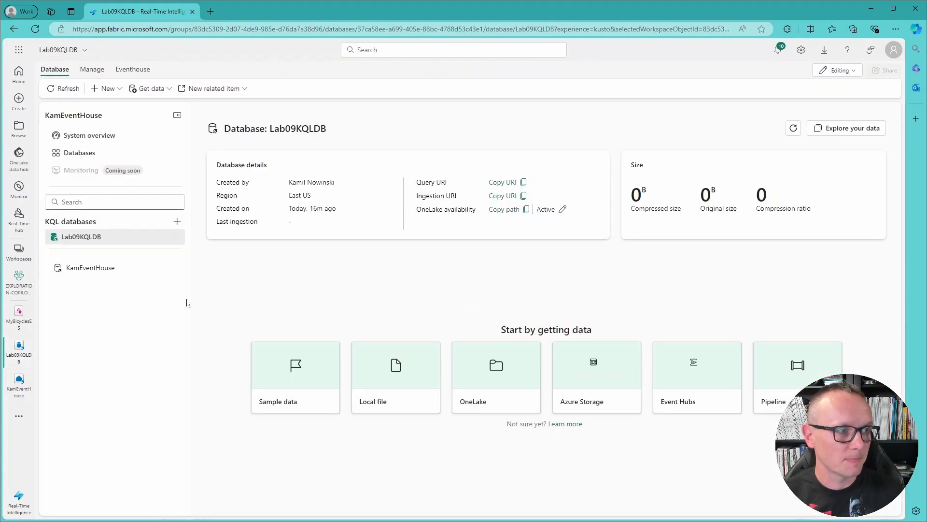
click(793, 128)
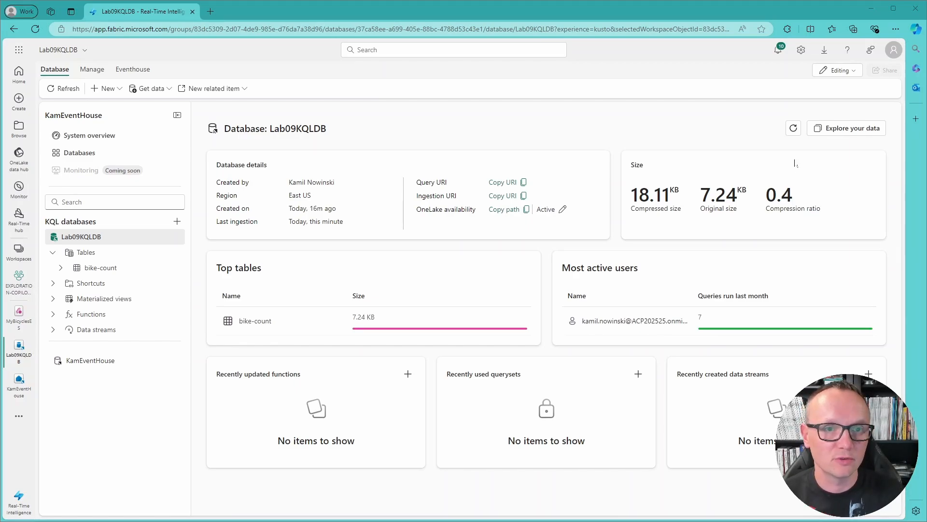
click(793, 129)
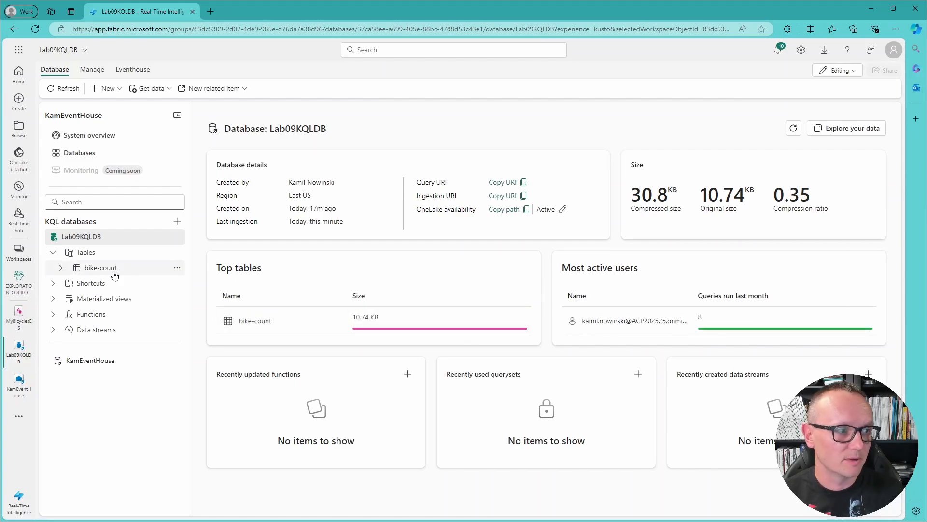
Query any 100 records of the bike-count table, review the results and close the query view
click(178, 268)
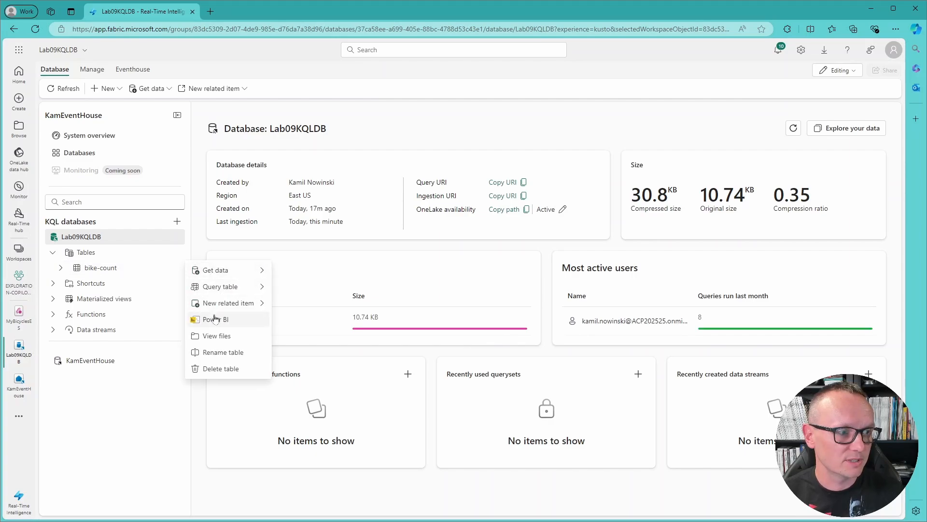
mouse_move(227, 275)
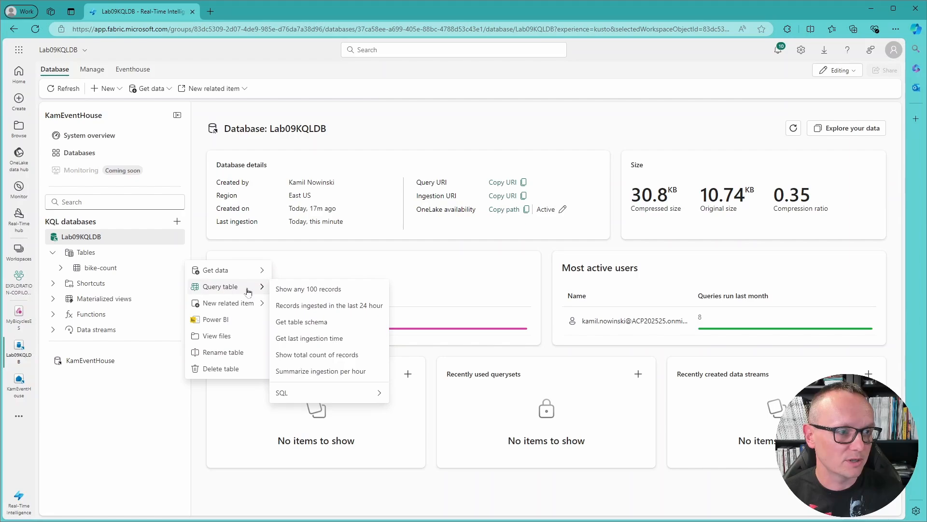
click(322, 290)
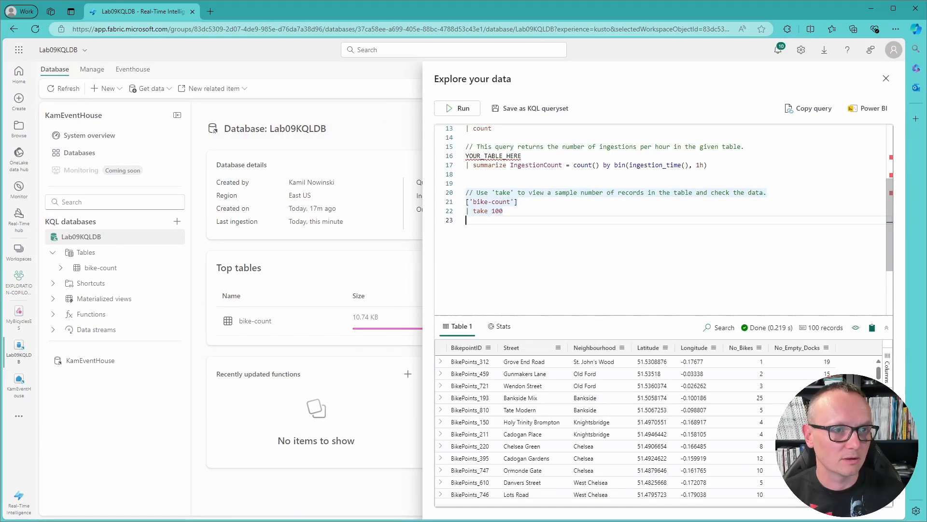
click(518, 202)
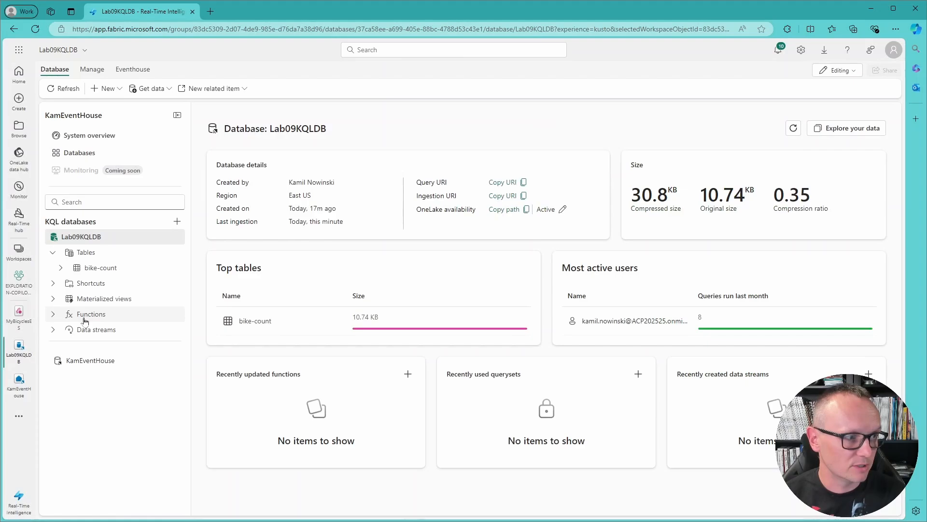
Put the MyBicyclesES eventstream into edit mode and add a KQL Database destination named KQLTransf
click(19, 315)
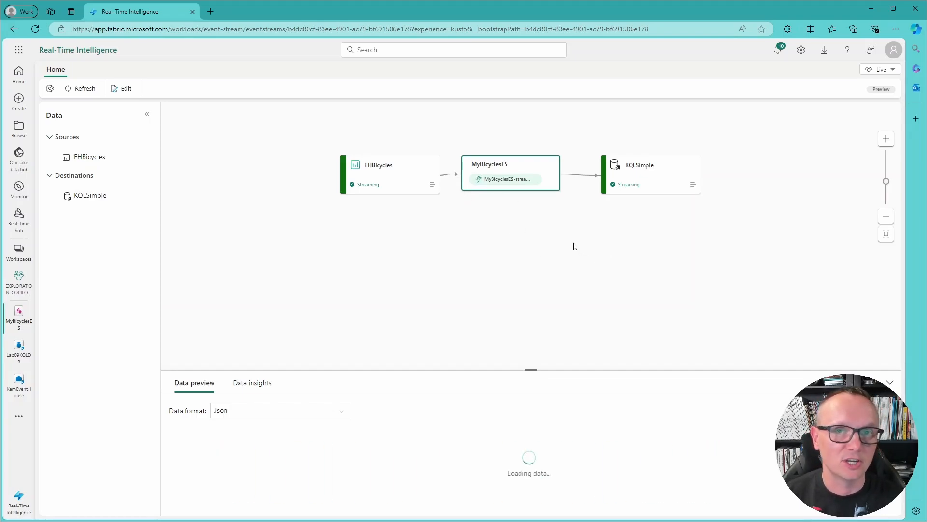
click(123, 91)
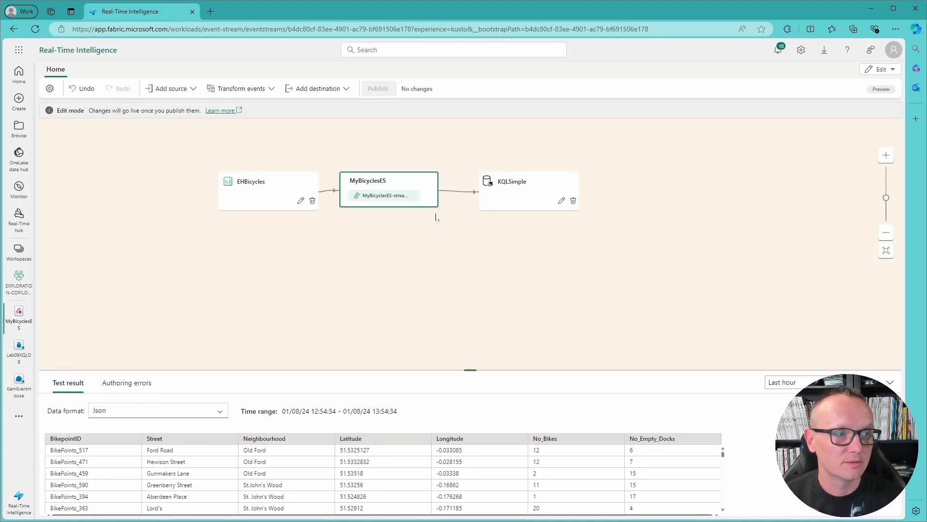
click(347, 90)
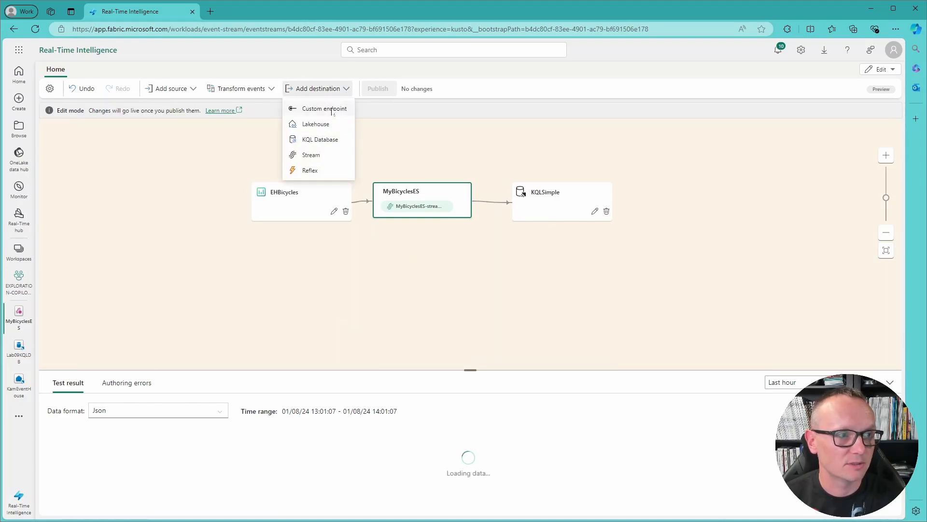
click(313, 140)
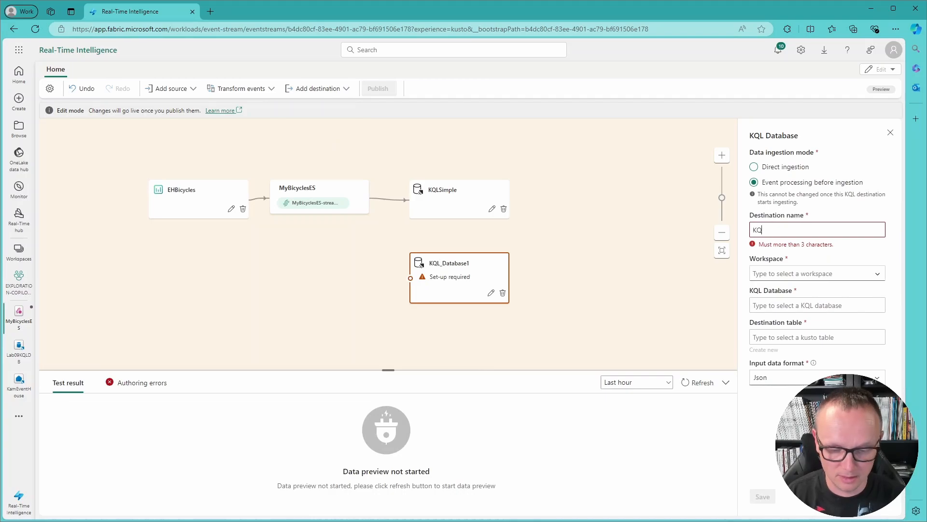
text(LTransf)
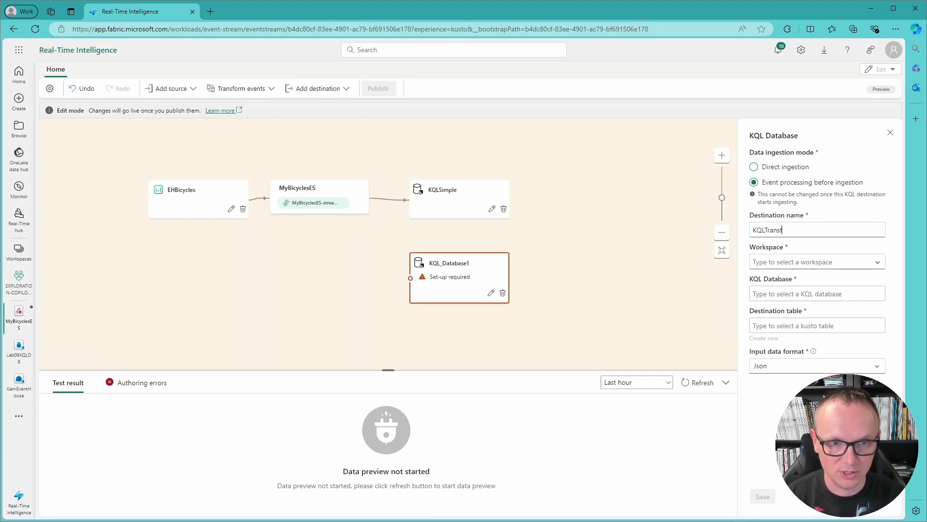
Assign the KQLTransf destination to the EXPLORATION-COPILOT workspace and the Lab09KQLDB database
click(816, 262)
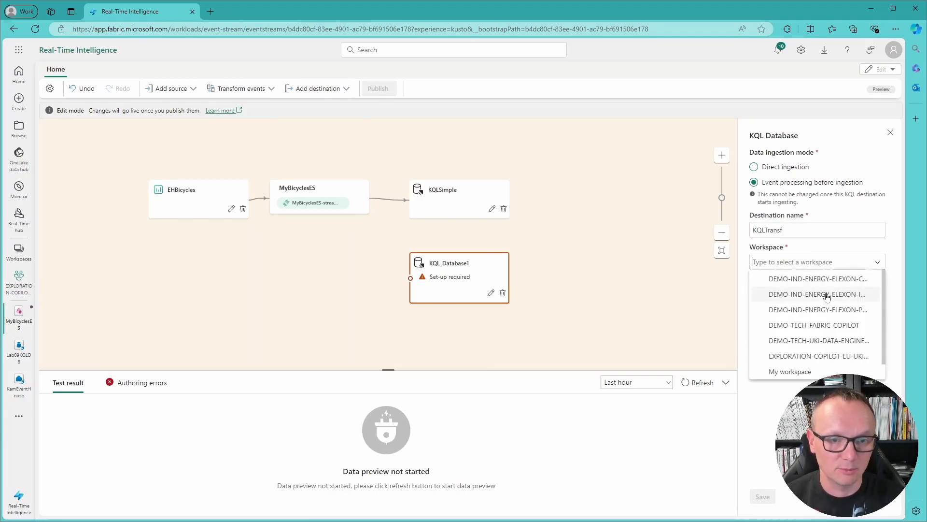
click(819, 355)
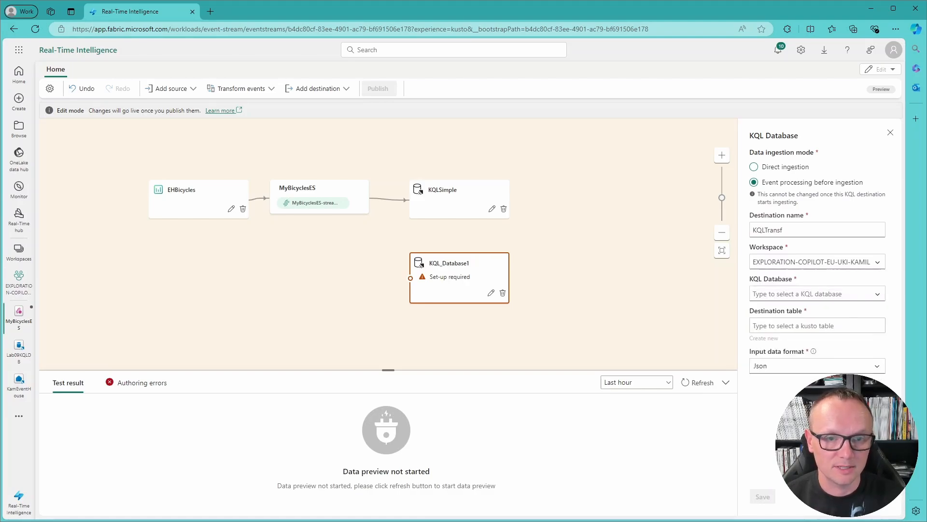
click(816, 293)
click(772, 327)
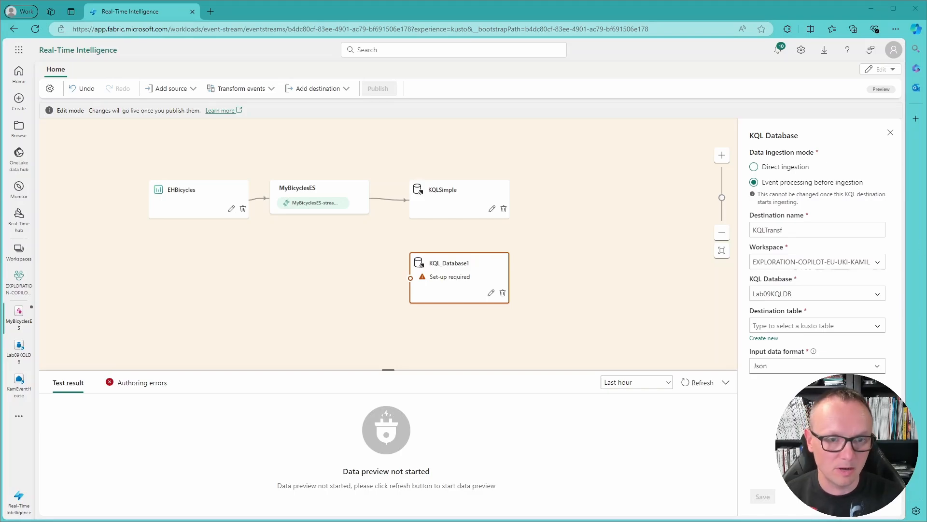
Create a new destination table named bike_sum for KQLTransf and save the destination settings
click(775, 338)
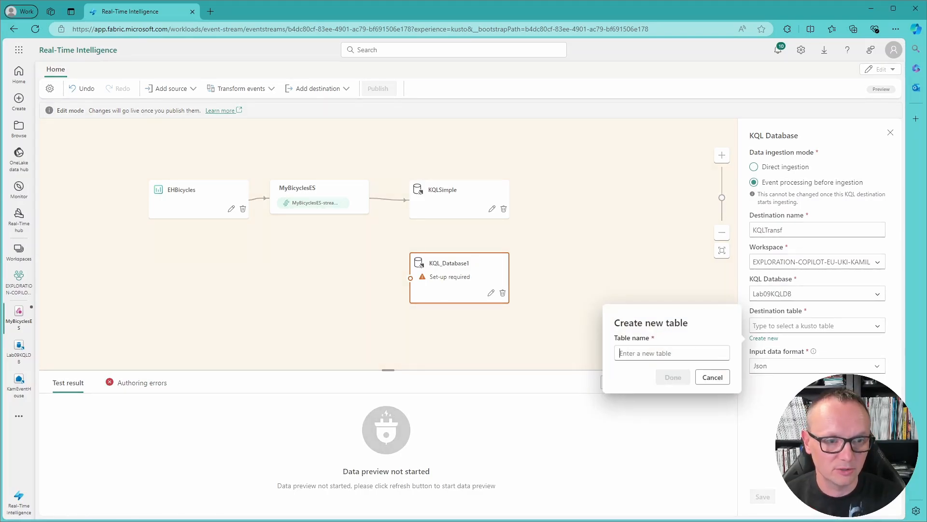
text(bike_sum)
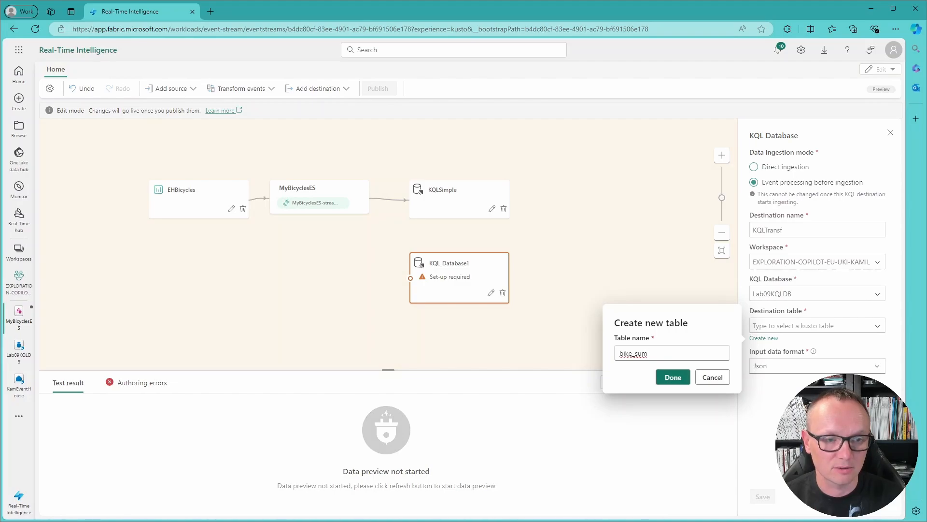
click(668, 378)
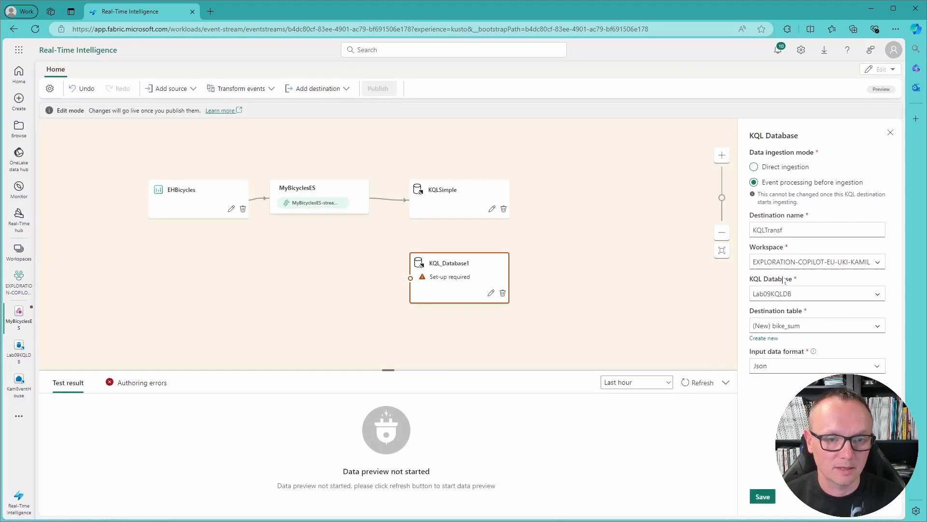
click(762, 496)
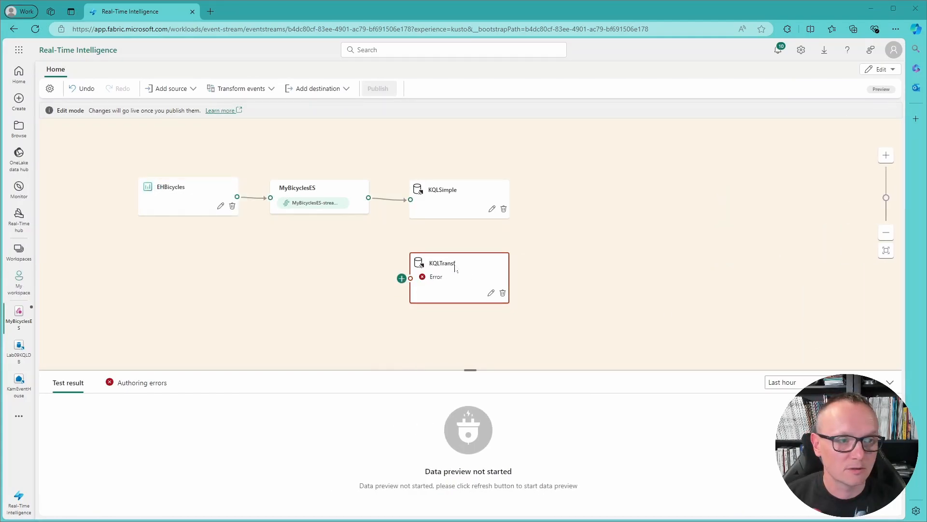
Add a Group by operation in front of the KQLTransf destination and connect the MyBicyclesES stream's output to it
mouse_move(432, 285)
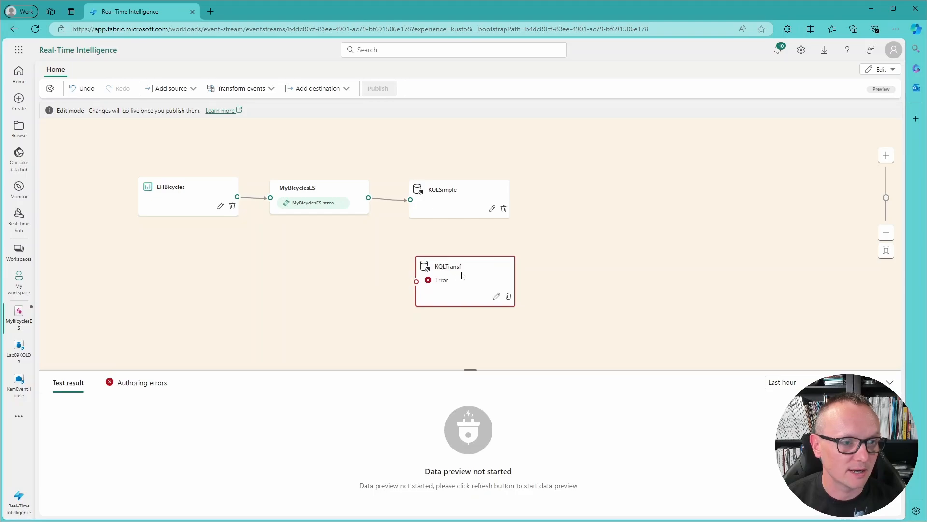
drag(464, 265, 485, 262)
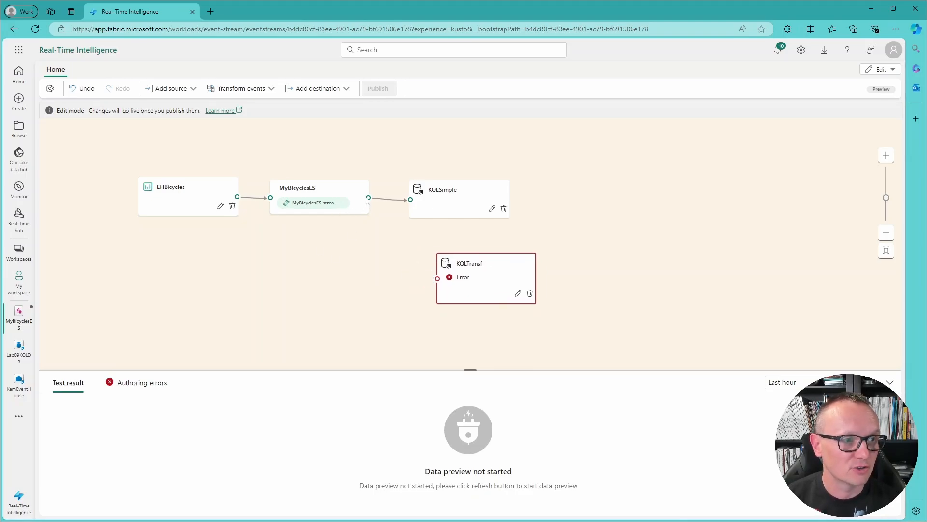
click(347, 214)
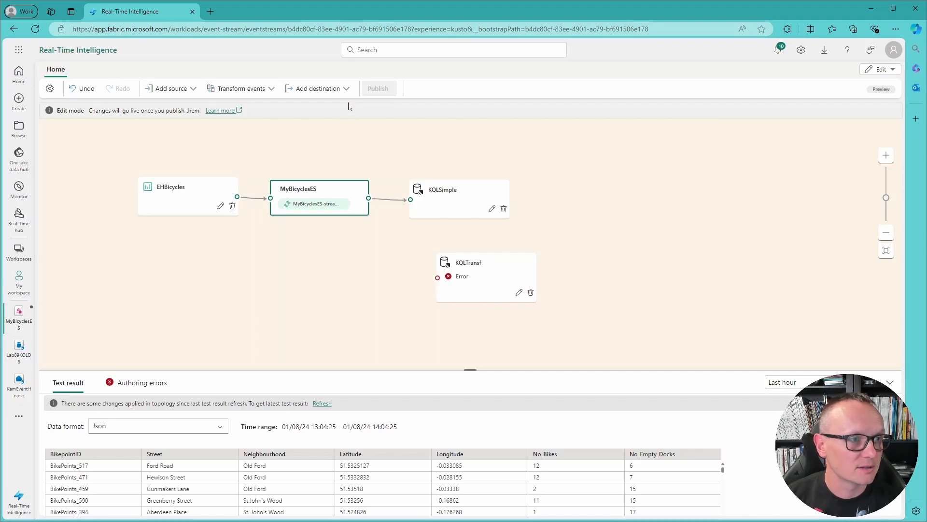
click(272, 89)
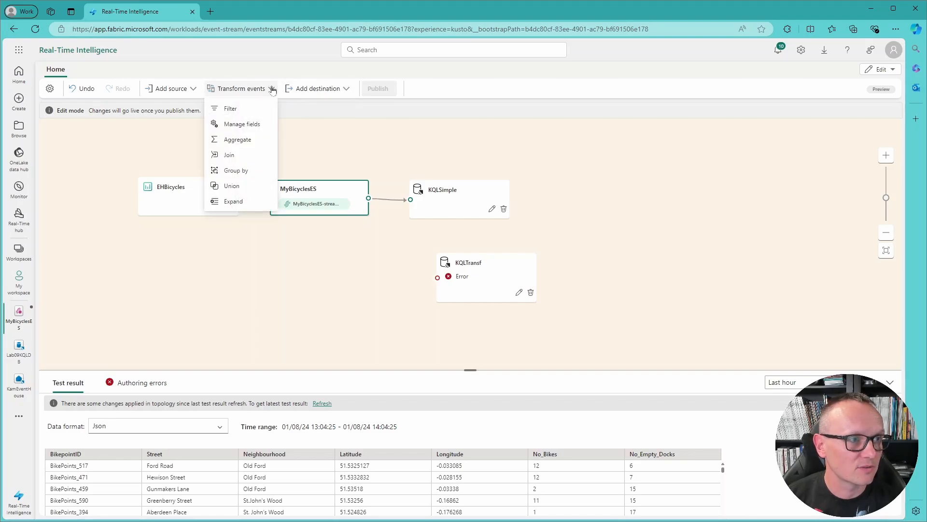
click(235, 171)
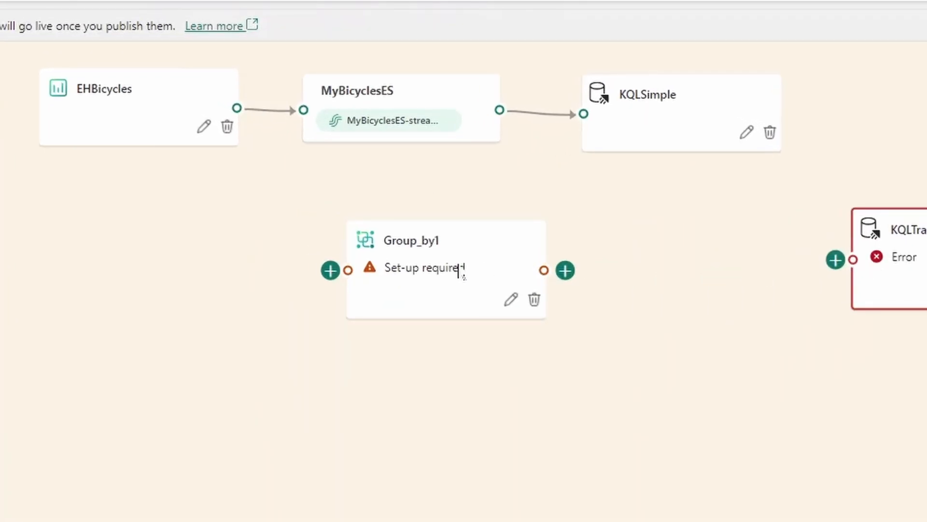
drag(459, 271, 644, 253)
mouse_move(499, 110)
mouse_down()
mouse_move(517, 128)
mouse_move(526, 198)
mouse_move(526, 137)
mouse_move(510, 134)
mouse_up()
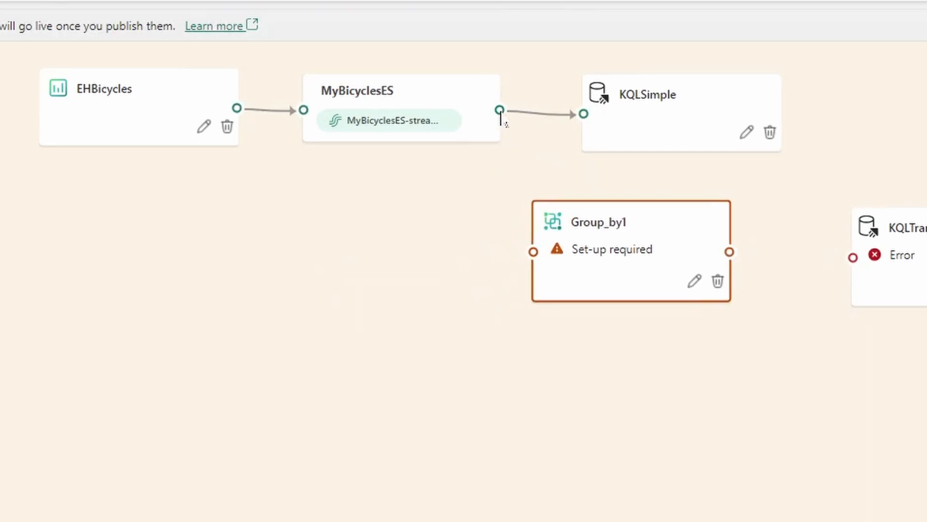
drag(500, 112, 558, 258)
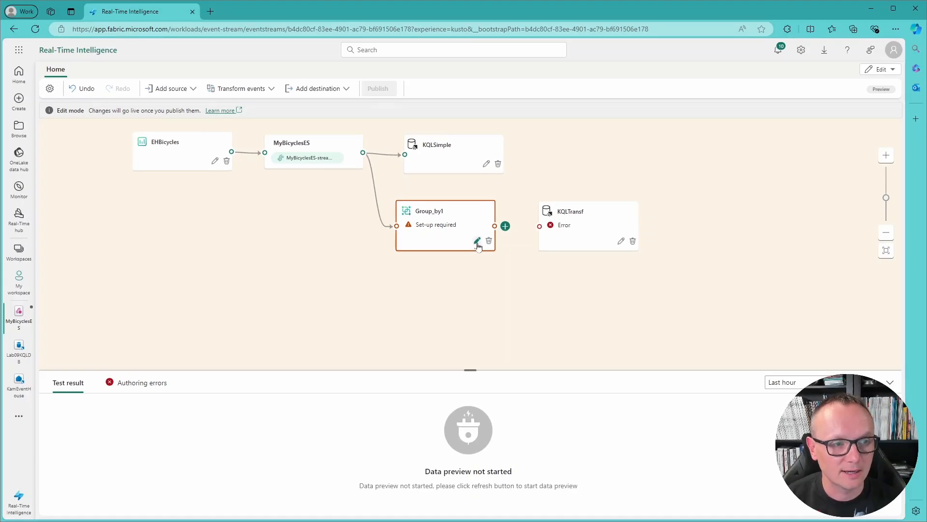
Add a Sum aggregation of the No_Bikes field to the Group by operation, keeping the name SUM_No_Bikes
click(575, 259)
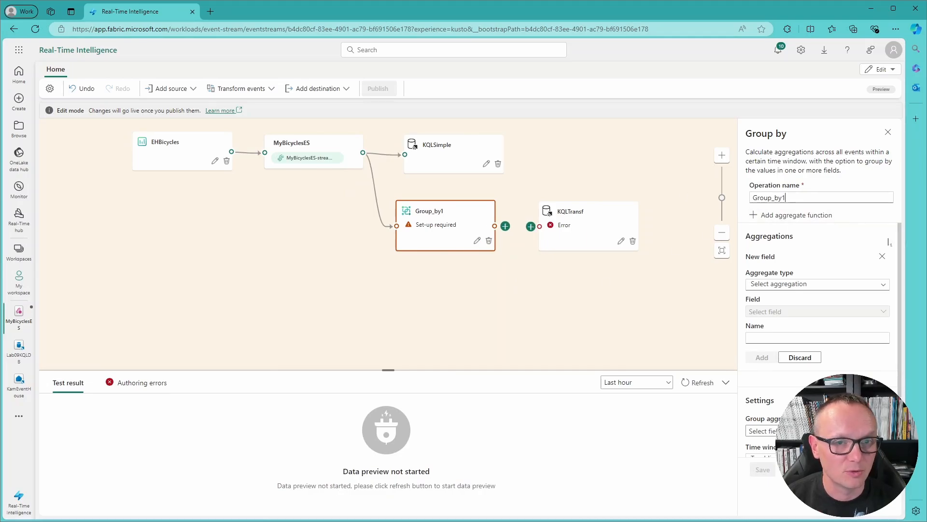
click(831, 284)
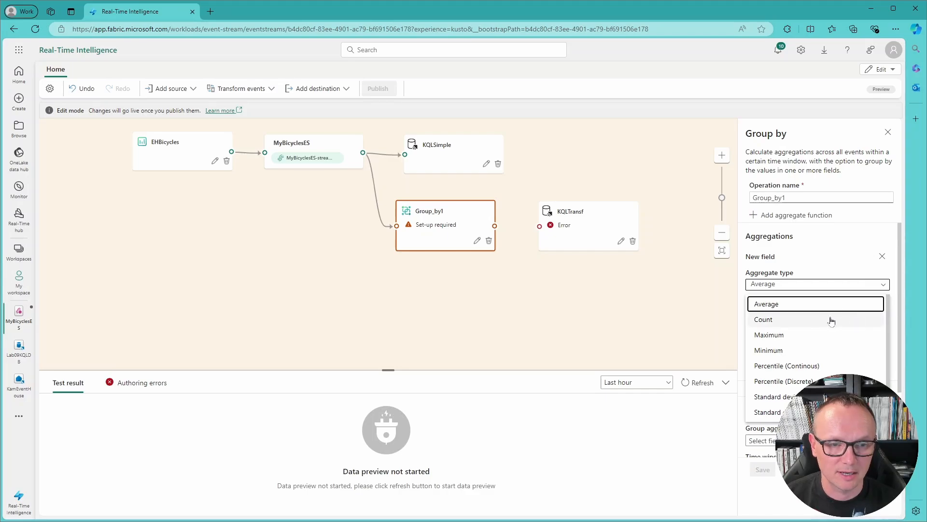
scroll(824, 334, down, 1)
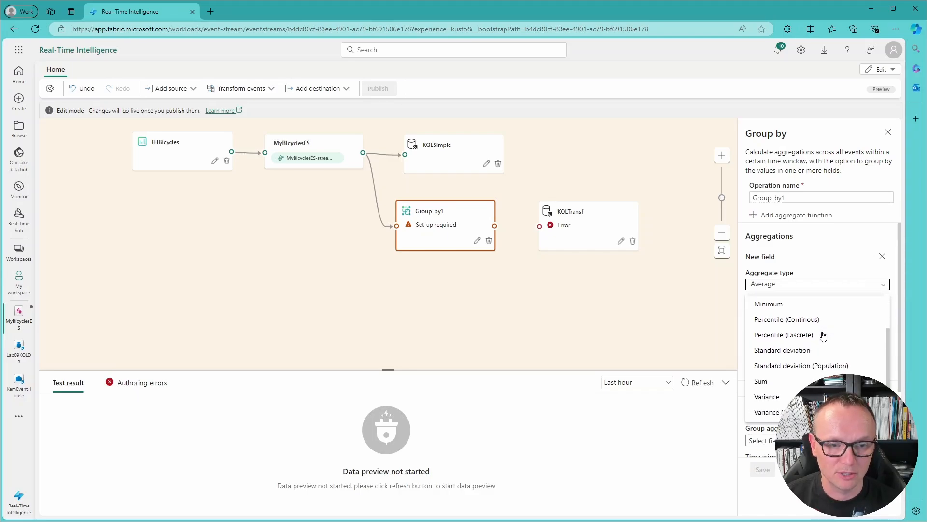
click(768, 382)
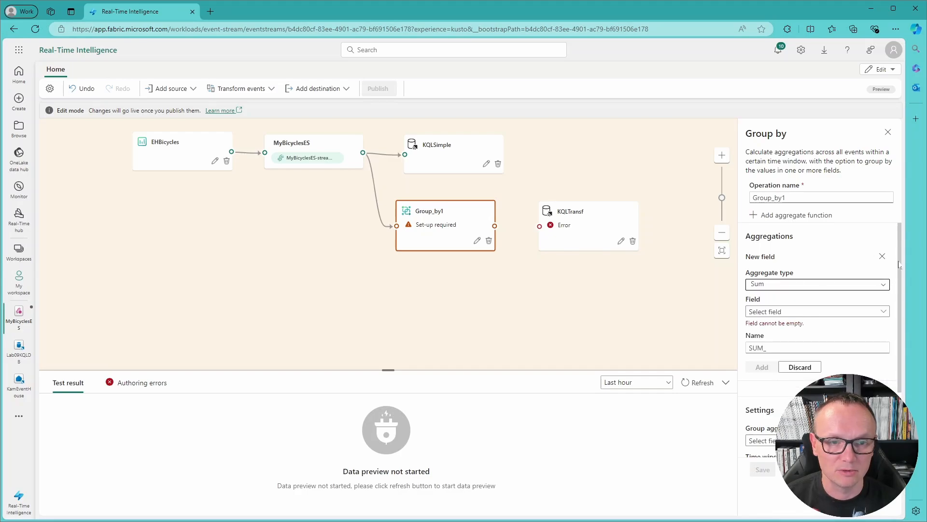
click(882, 311)
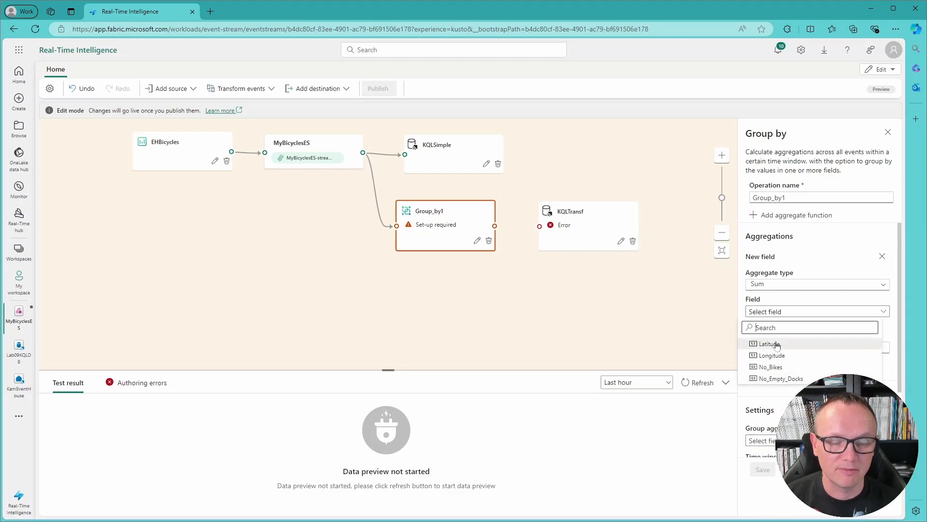
click(789, 370)
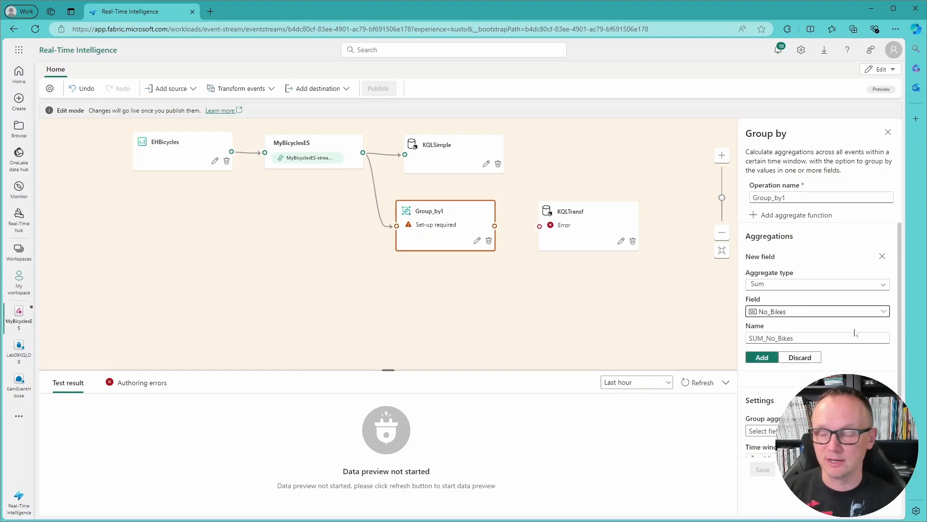
click(762, 358)
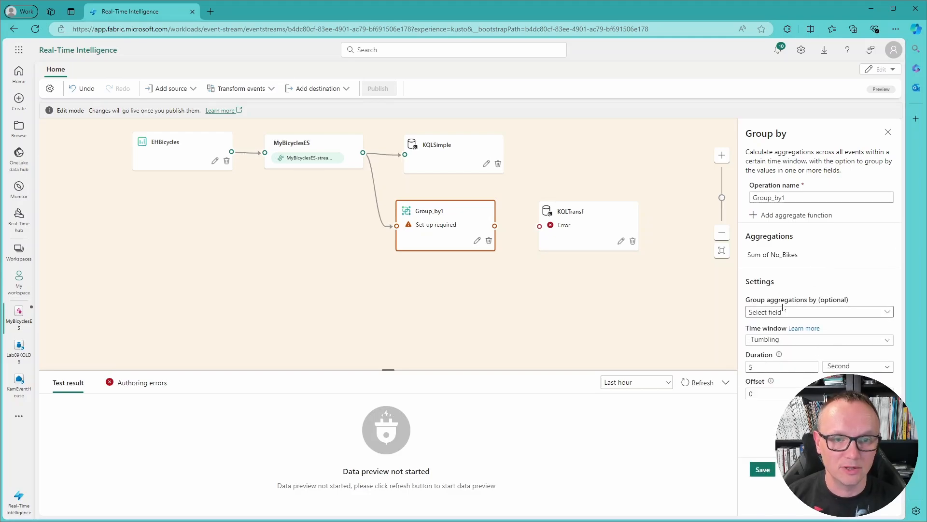
Group the No_Bikes aggregation by the Street field
click(828, 313)
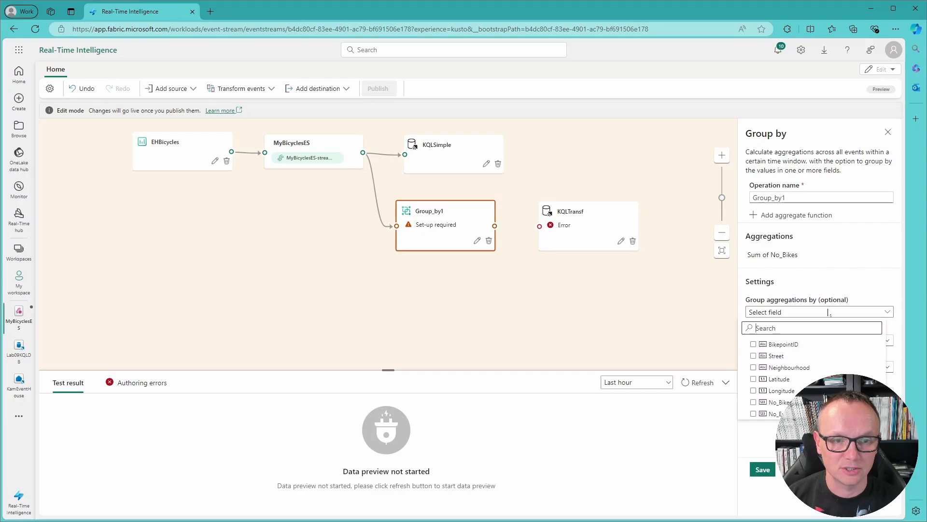
click(753, 356)
click(782, 247)
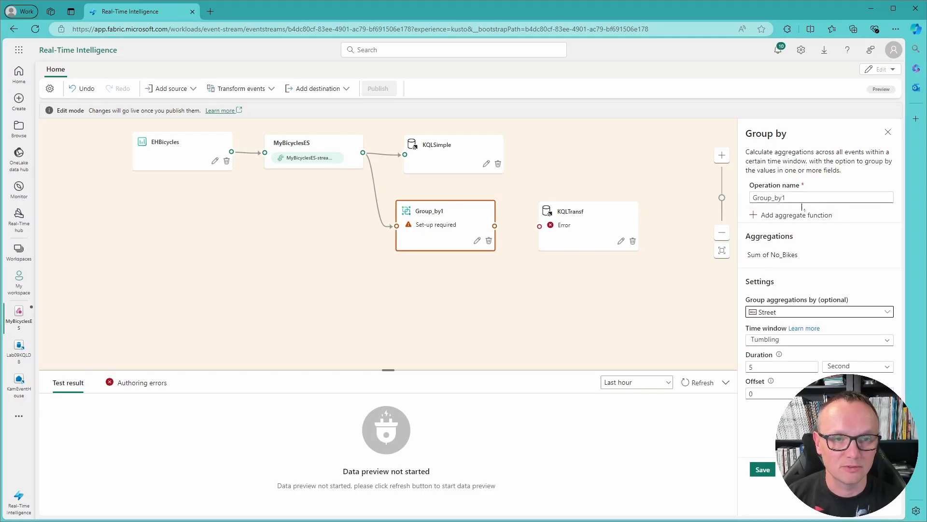
Rename the Group by operation as GroupByStreetSumNoBikes, save its settings and check the error on its node
drag(771, 197, 841, 193)
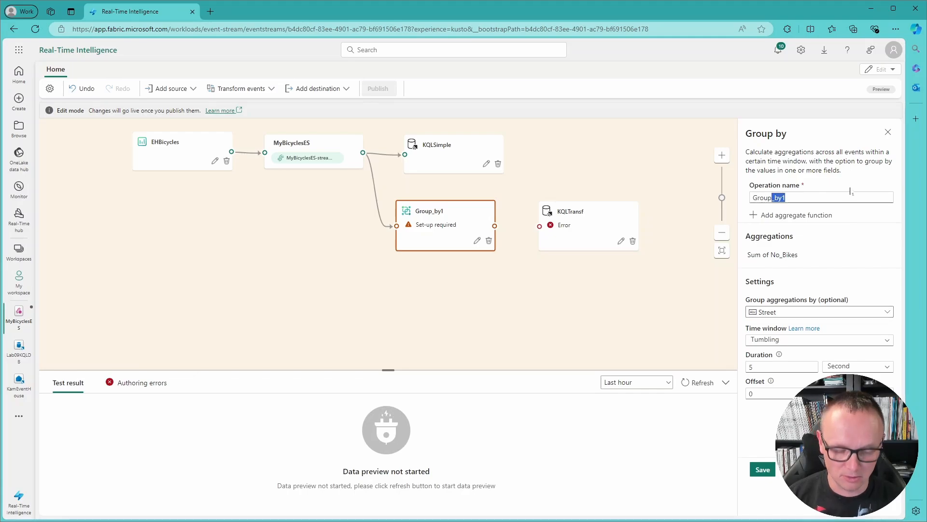
text(ByS)
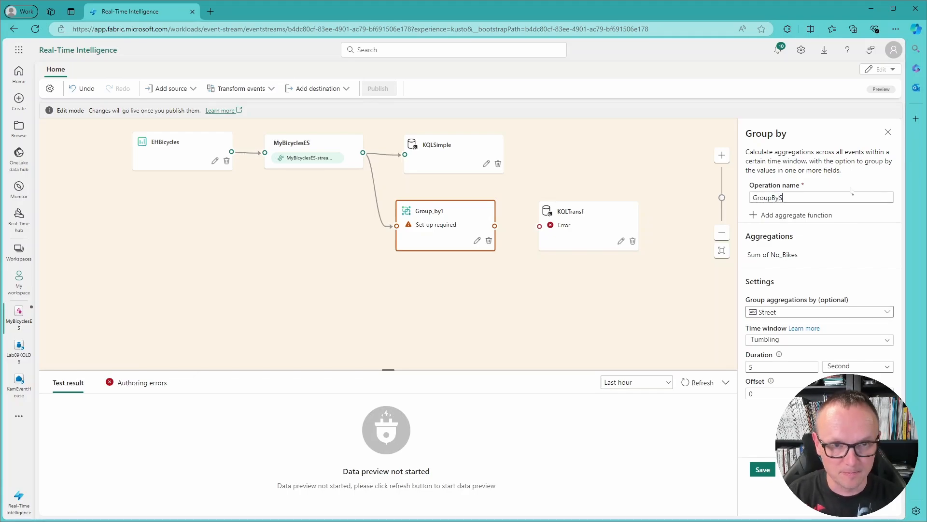
text(treet)
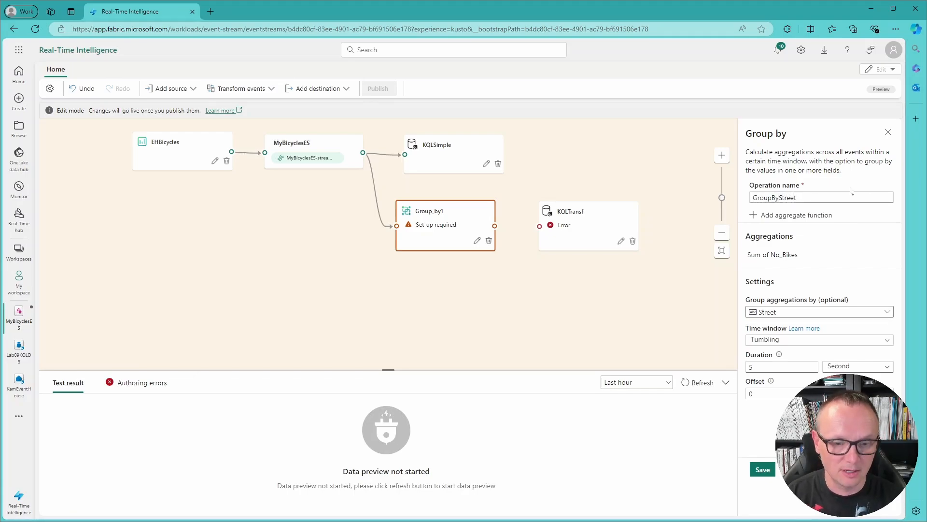
text(Sum)
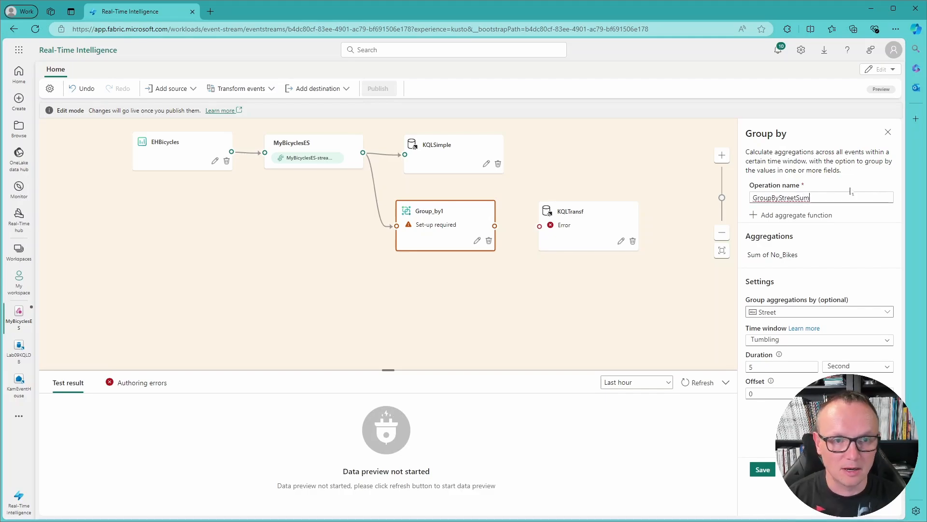
text(NoBikes)
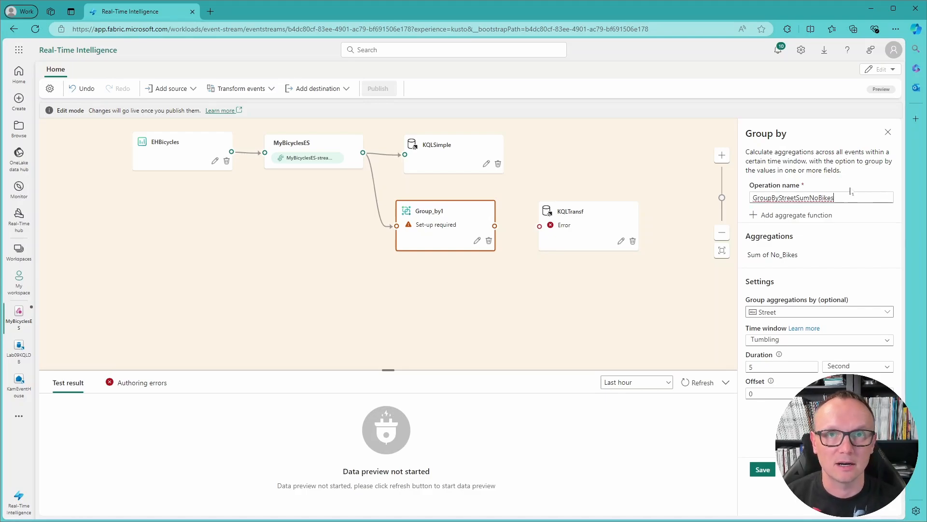
click(763, 469)
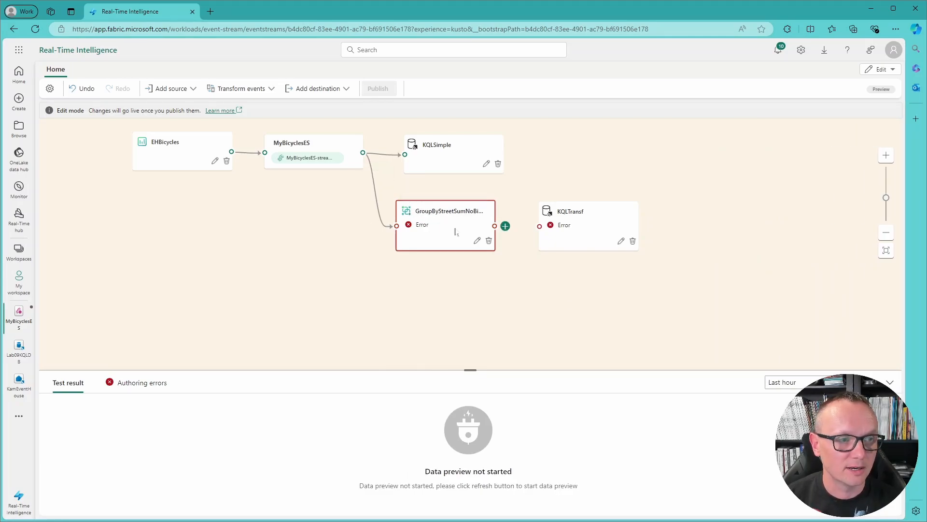
mouse_move(409, 229)
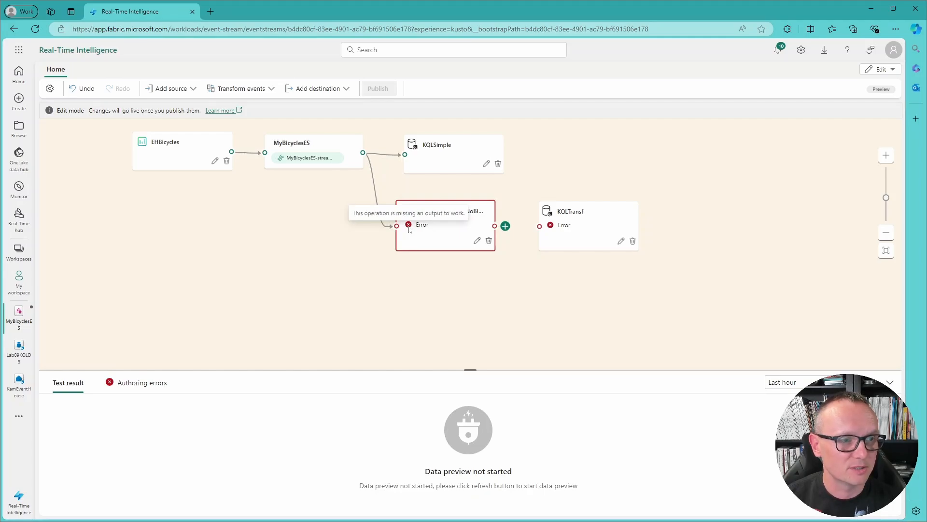
Move the KQLTransf destination away from the GroupByStreetSumNoBikes operation and connect the operation's output to KQLTransf's input
mouse_move(374, 175)
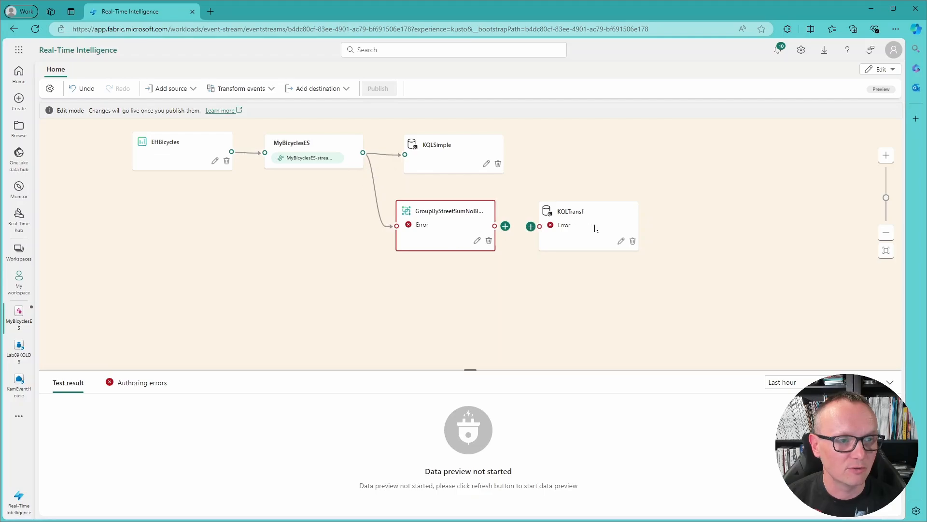
drag(561, 227, 608, 224)
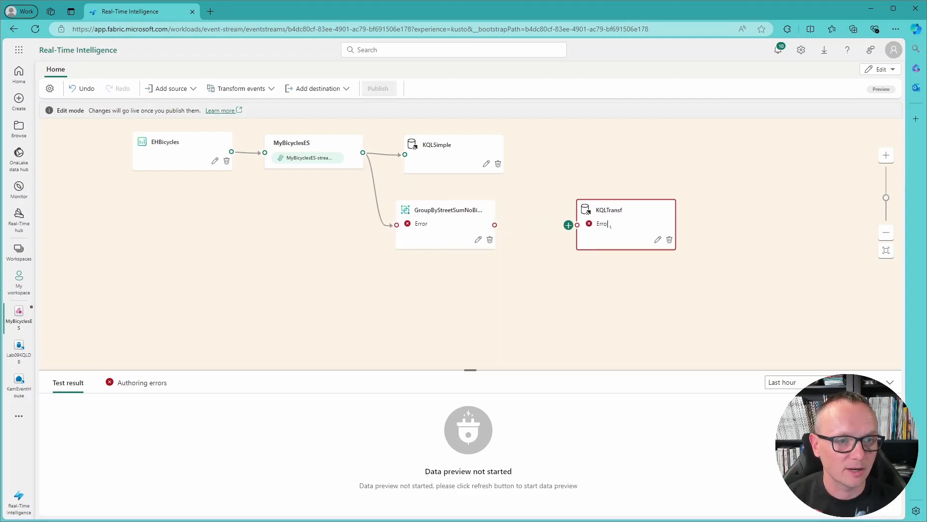
drag(505, 225, 589, 230)
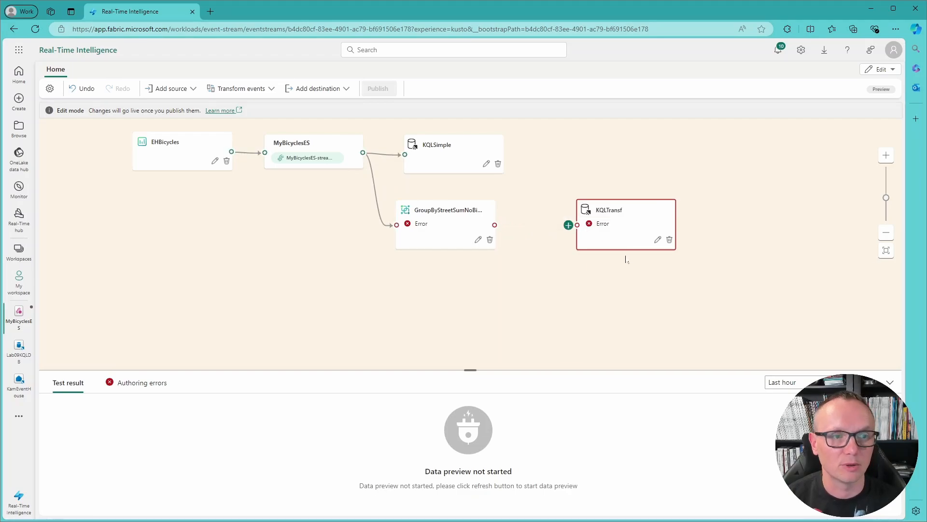
drag(505, 225, 580, 228)
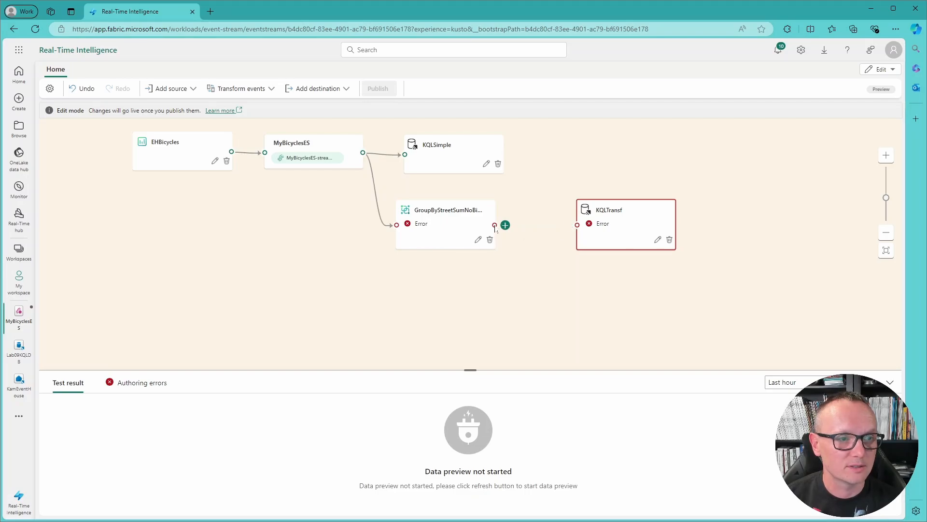
drag(494, 225, 582, 229)
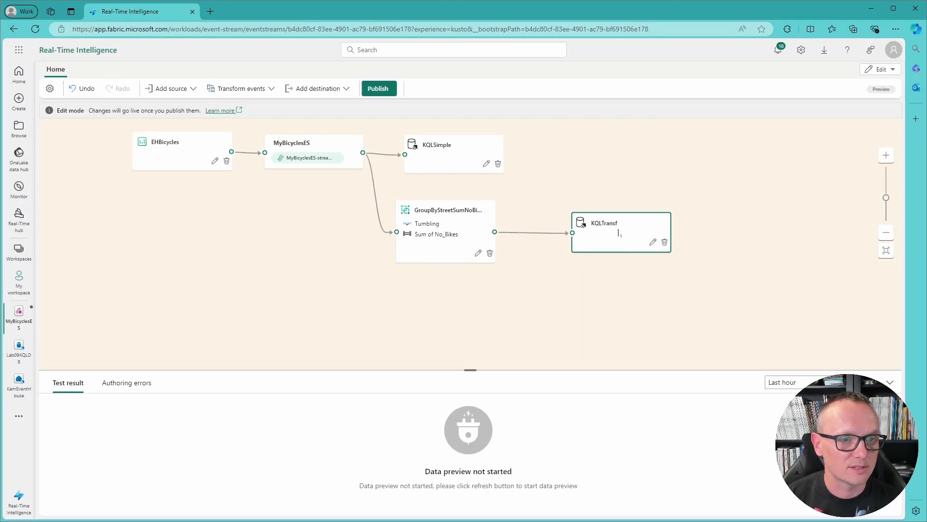
Review the KQLTransf destination's settings, close them without changes and publish the eventstream
click(652, 244)
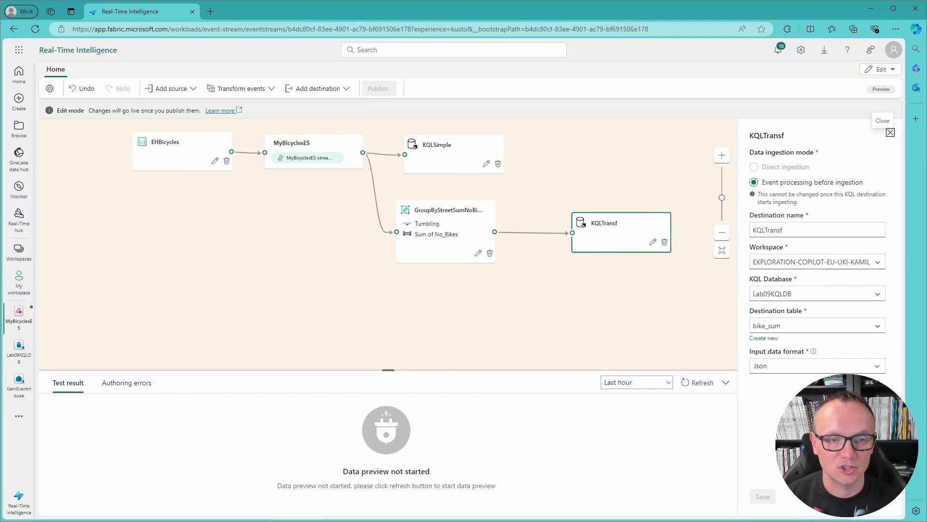
click(890, 132)
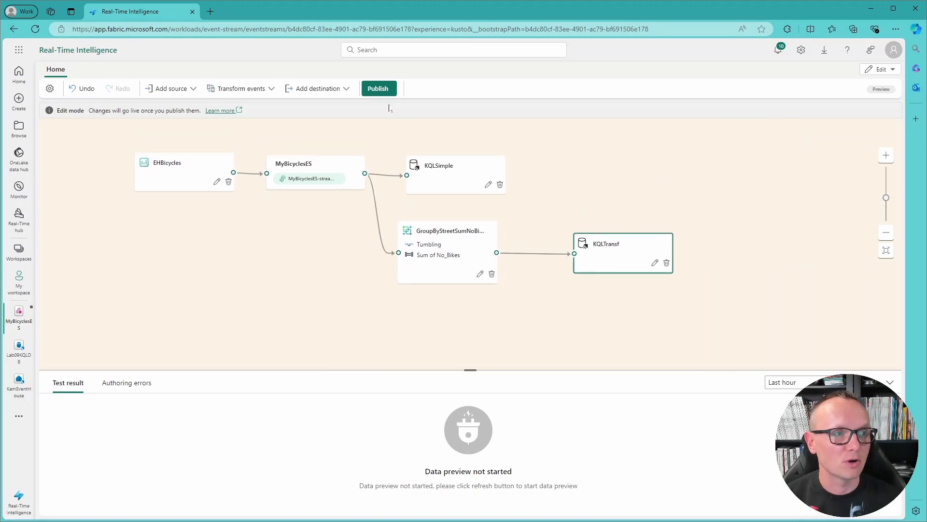
click(381, 92)
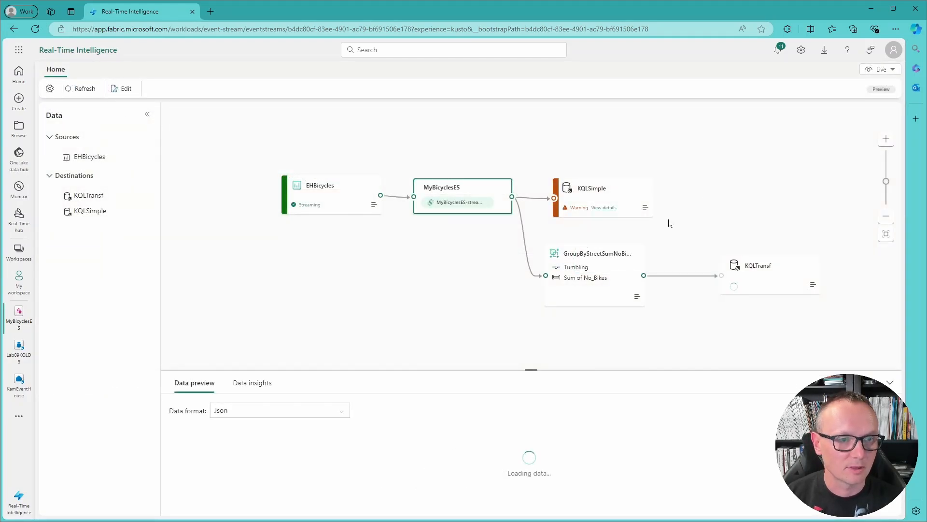
Examine the warning details and the destination settings of the KQLSimple node
click(765, 274)
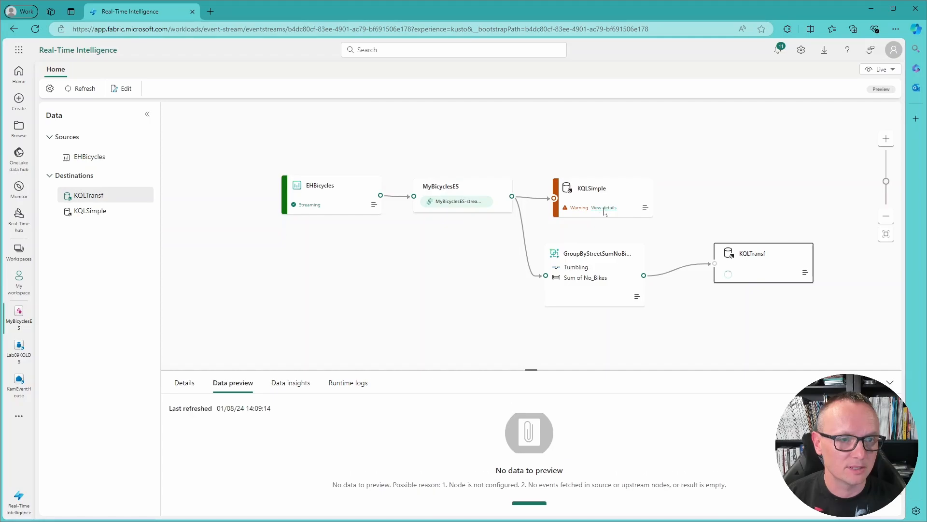
click(603, 210)
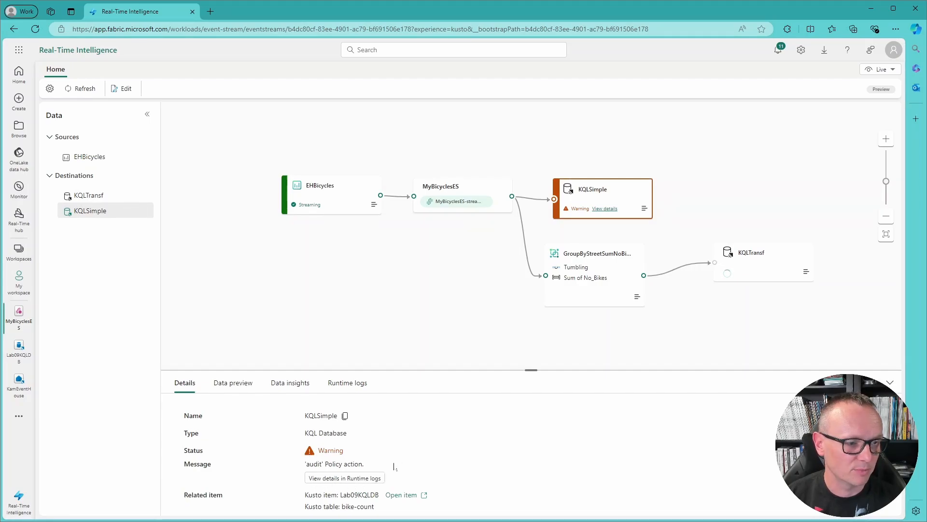
drag(531, 370, 531, 327)
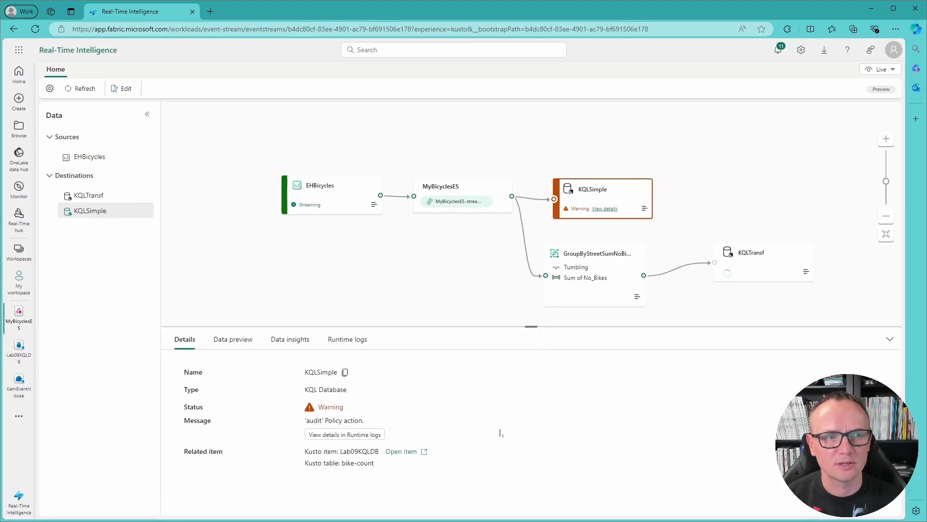
drag(531, 326, 531, 341)
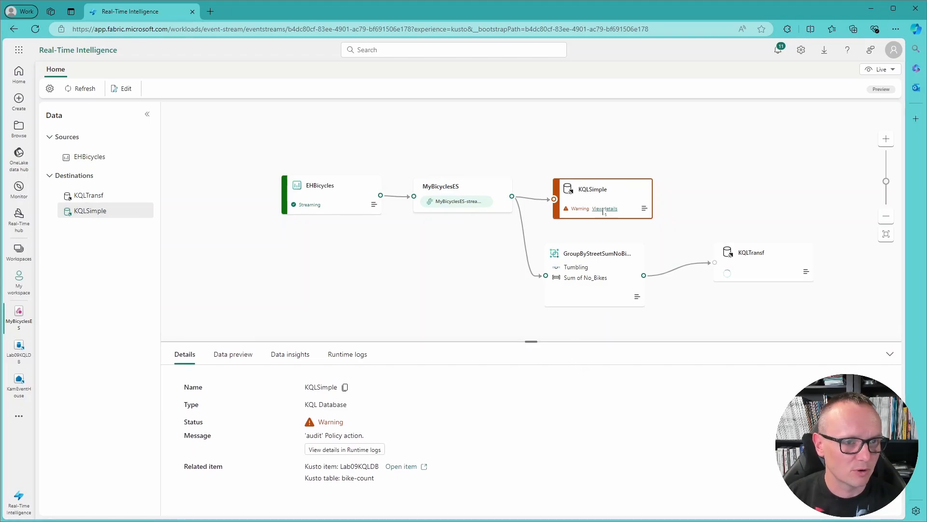
click(644, 208)
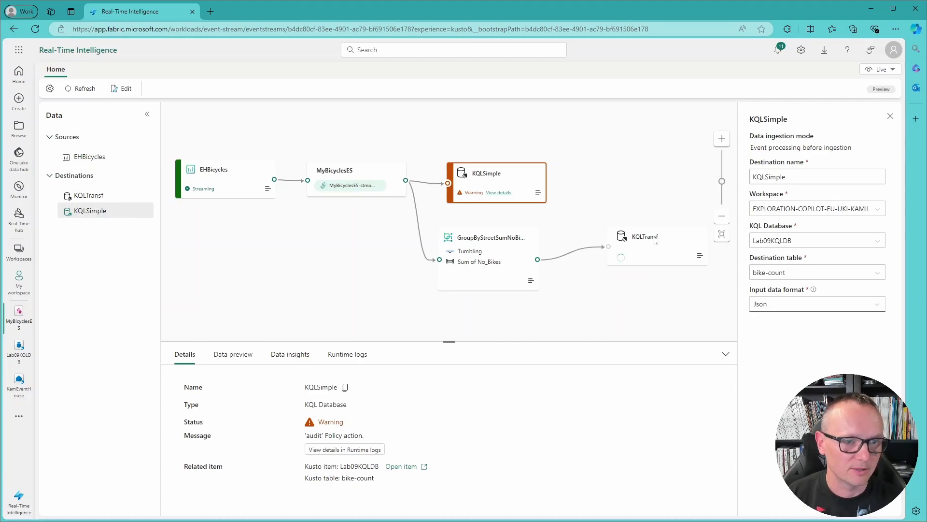
Refresh the data preview of the KQLTransf destination to check its aggregated records
click(676, 251)
click(233, 355)
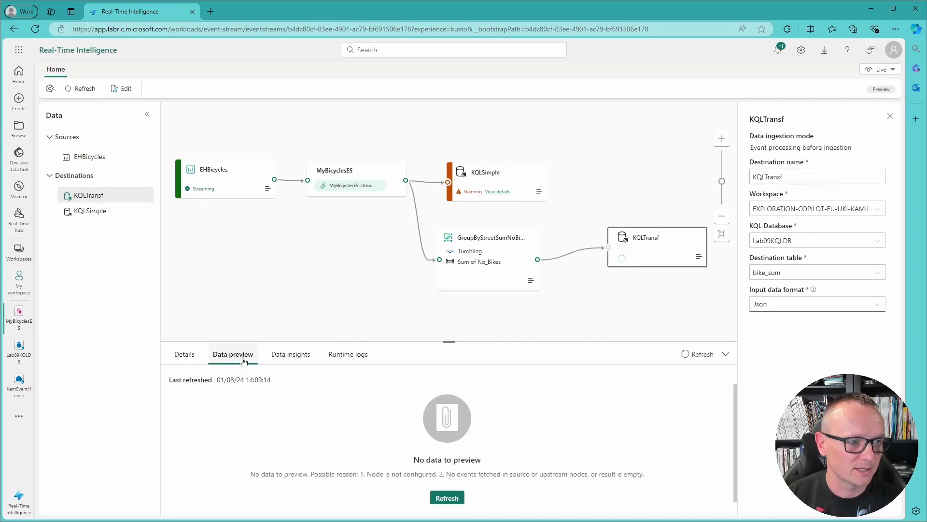
drag(498, 341, 500, 312)
click(447, 484)
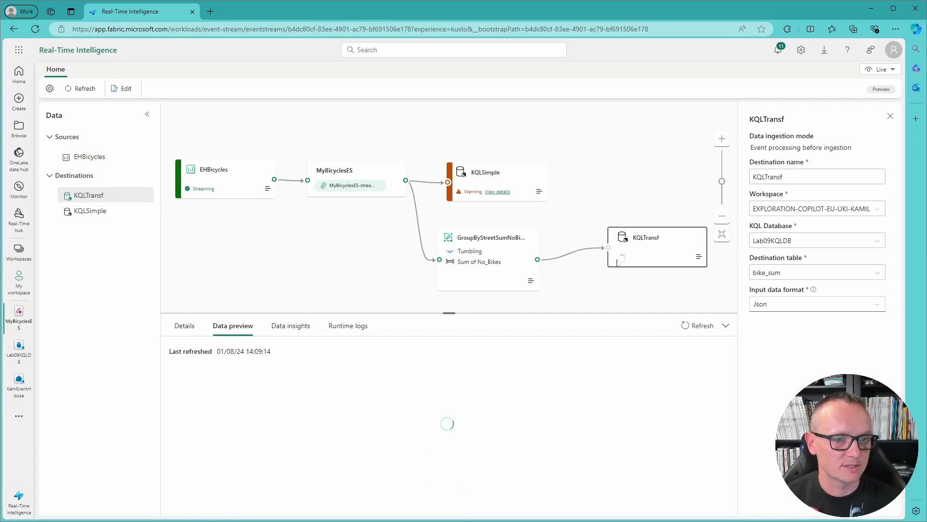
click(890, 116)
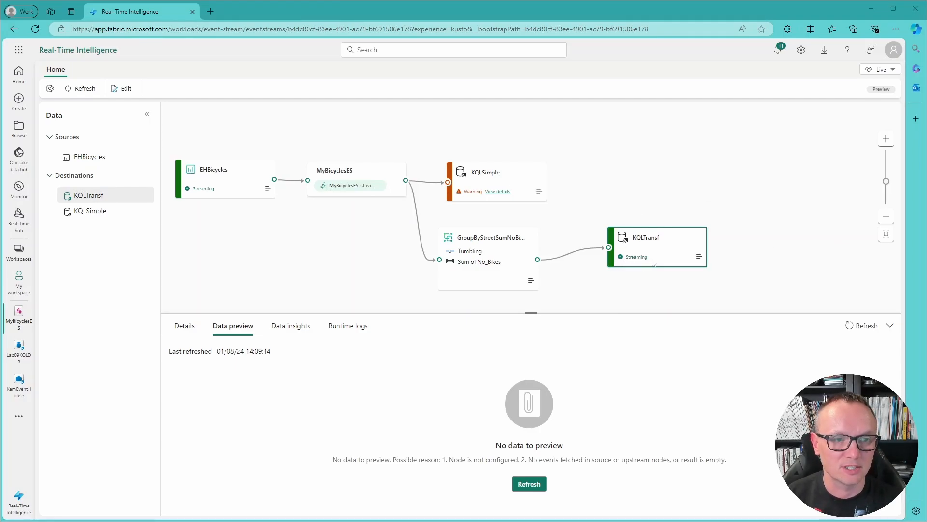
click(860, 325)
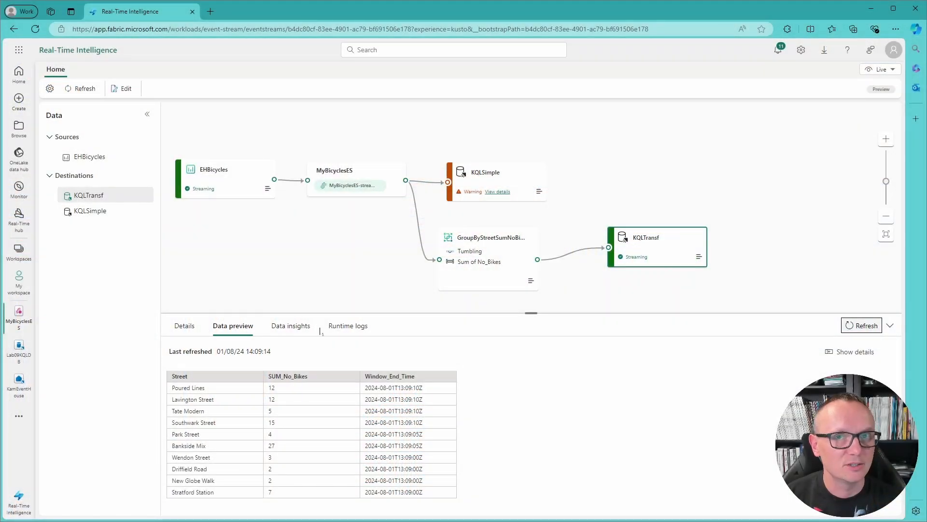
Open the related Lab09KQLDB database from the KQLTransf destination's details
click(184, 326)
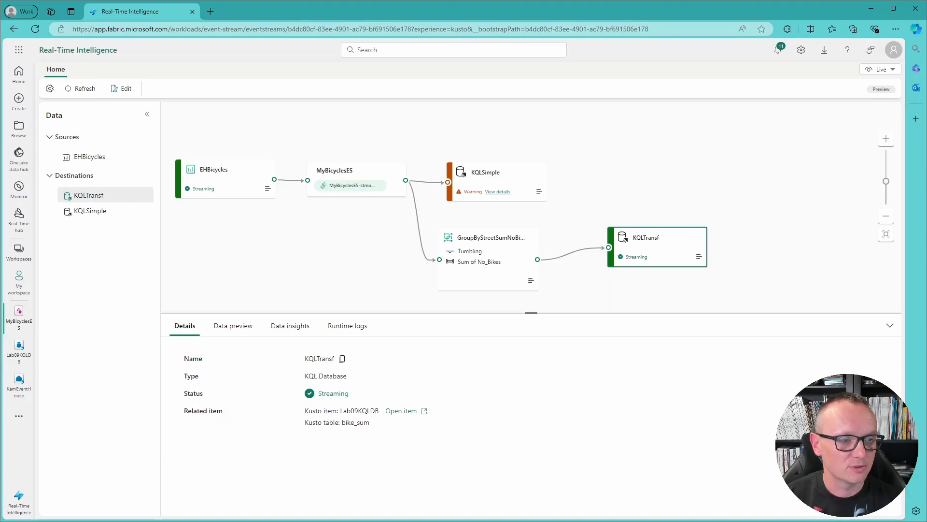
double_click(360, 411)
click(403, 421)
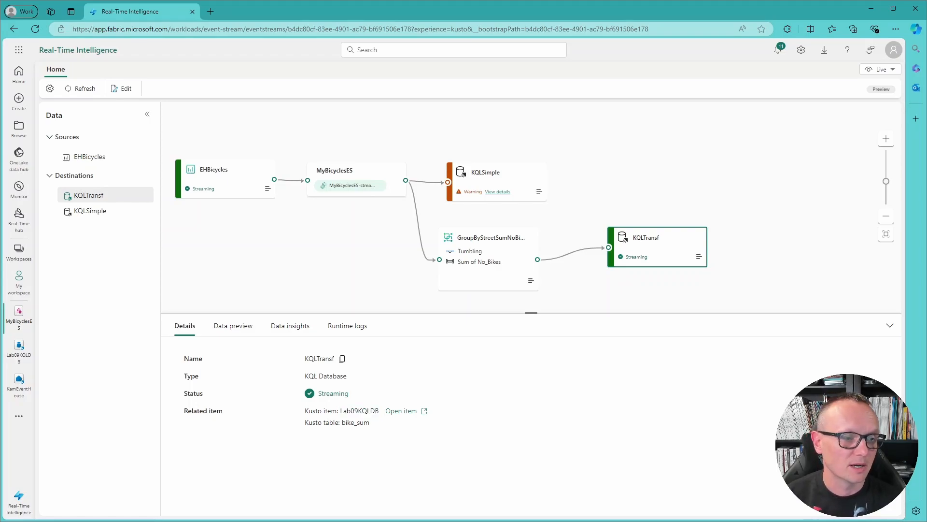
click(398, 413)
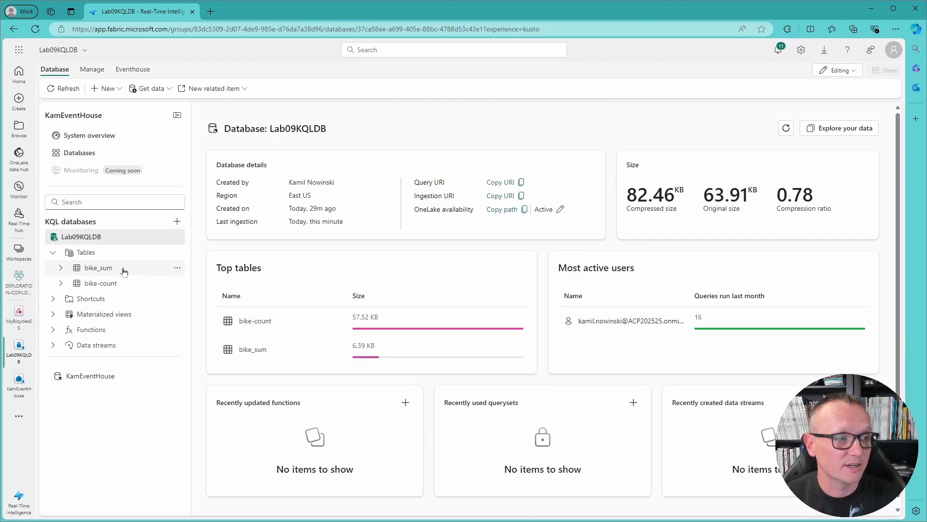
Query any 100 records of the bike_sum table, and rerun the query with take 10
click(177, 272)
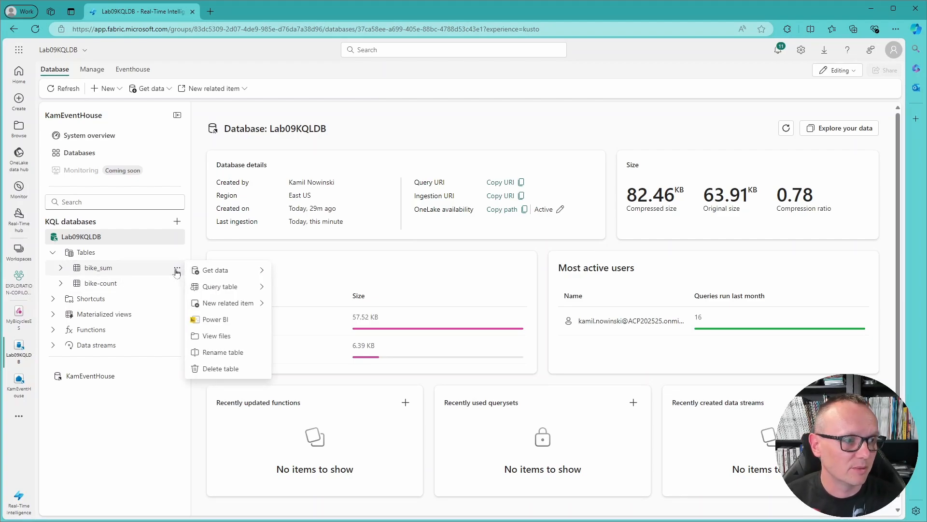
mouse_move(220, 288)
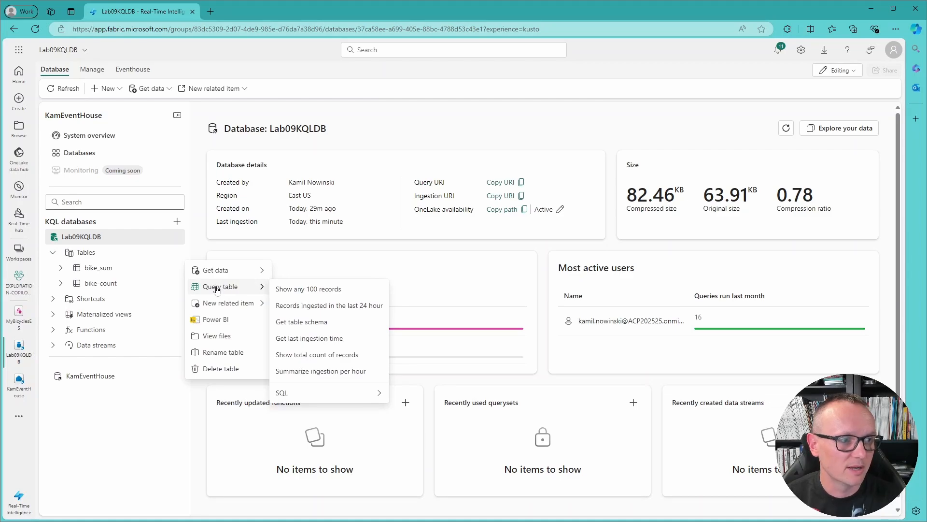
click(307, 290)
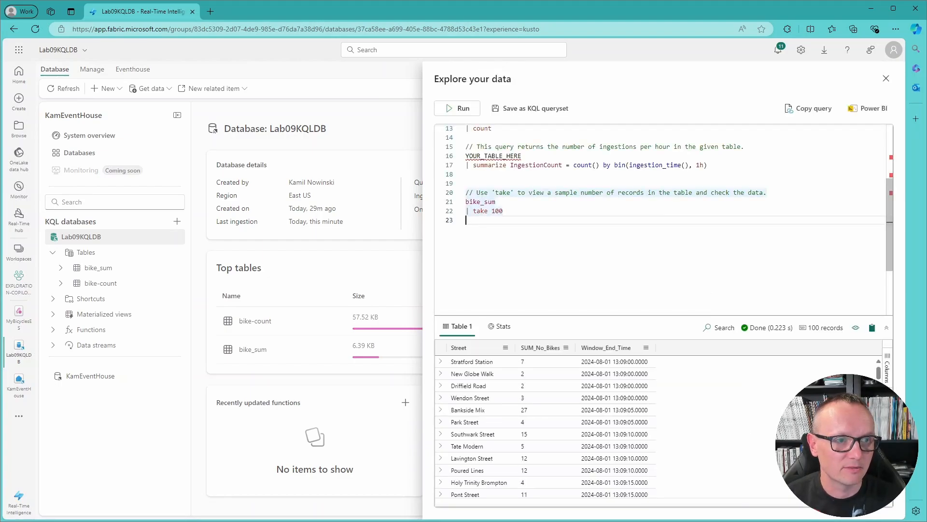
click(503, 211)
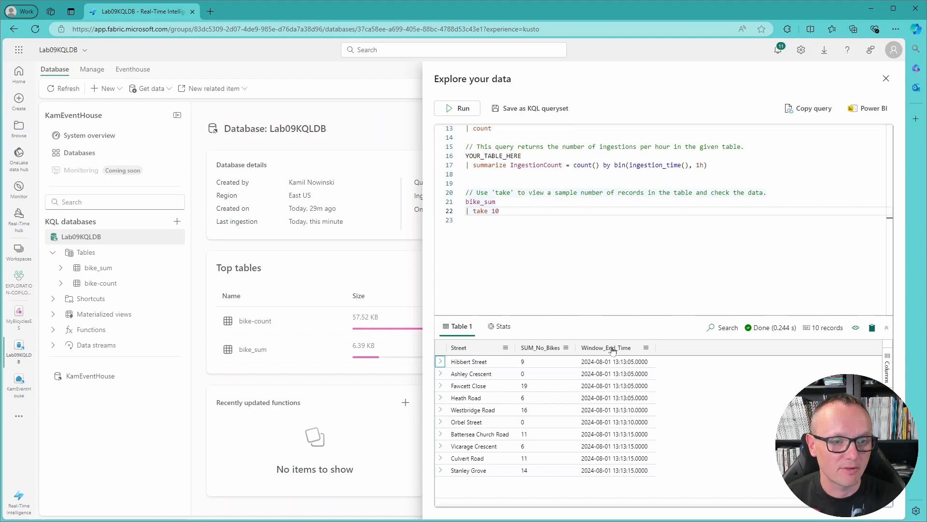
Expand the first record of the query results and examine its Street and SUM_No_Bikes values
click(441, 363)
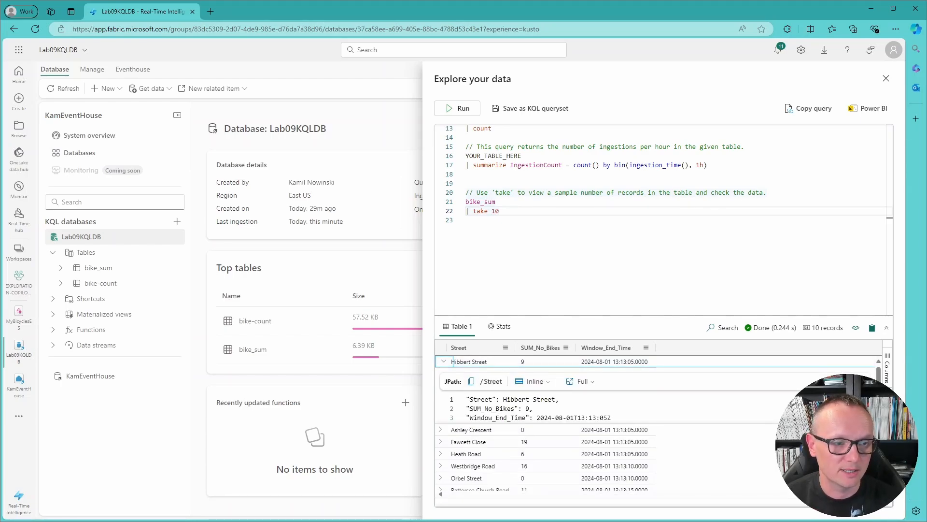
click(533, 408)
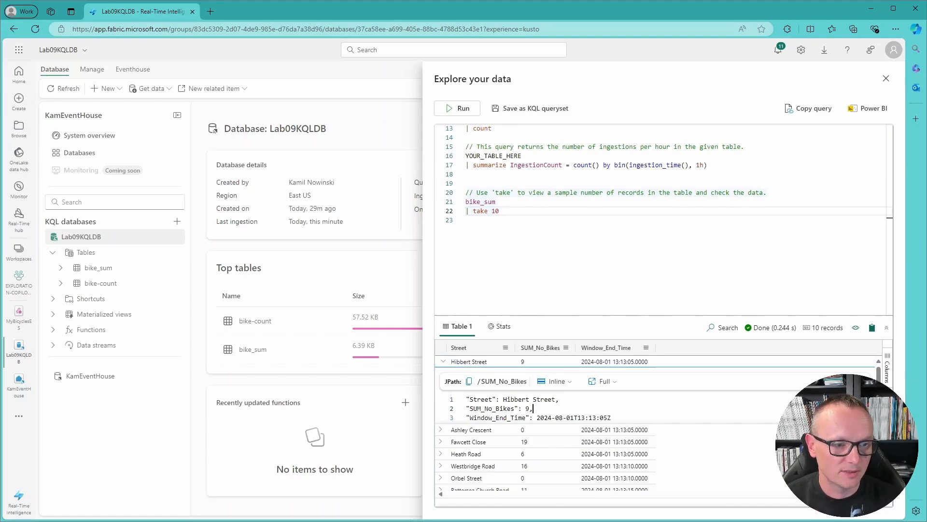
click(521, 399)
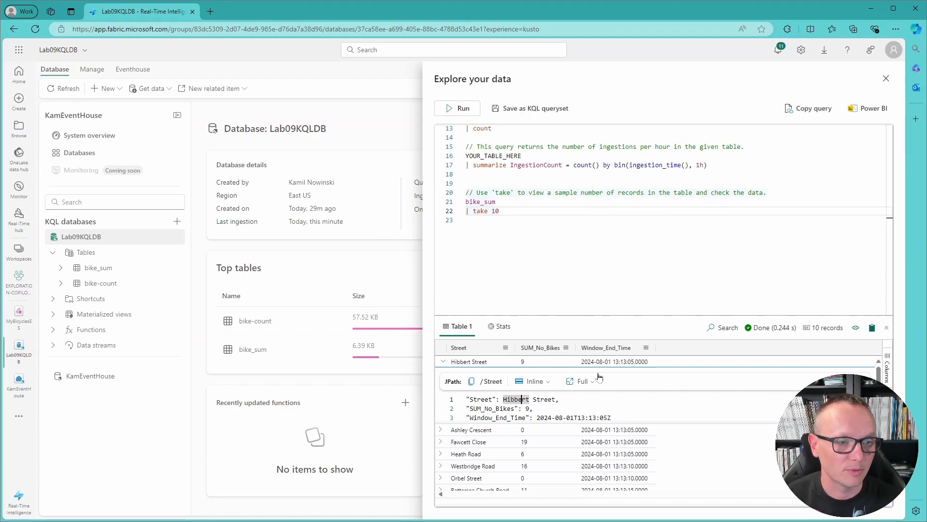
Delete all comments and sample queries above the bike_sum take 10 query
click(481, 202)
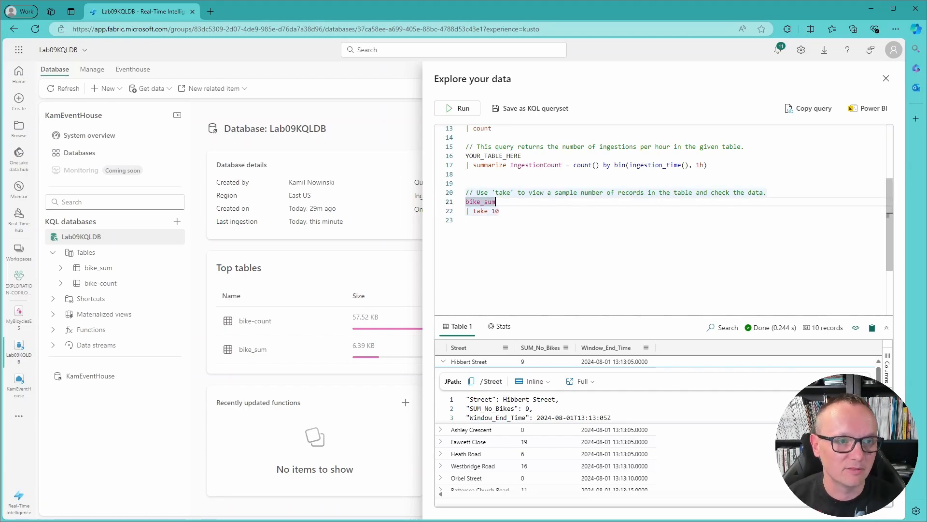
click(767, 193)
key(ctrl+shift+Home)
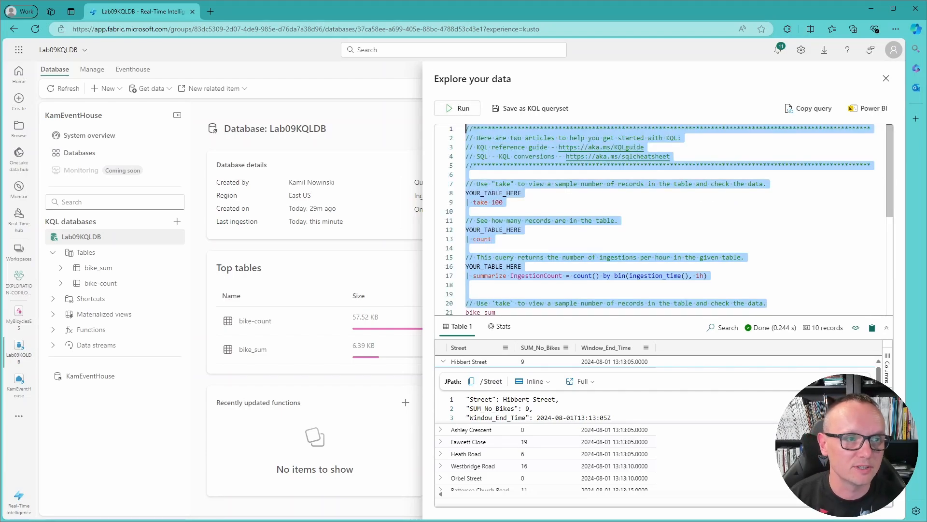
key(BackSpace)
key(Delete)
key(Down)
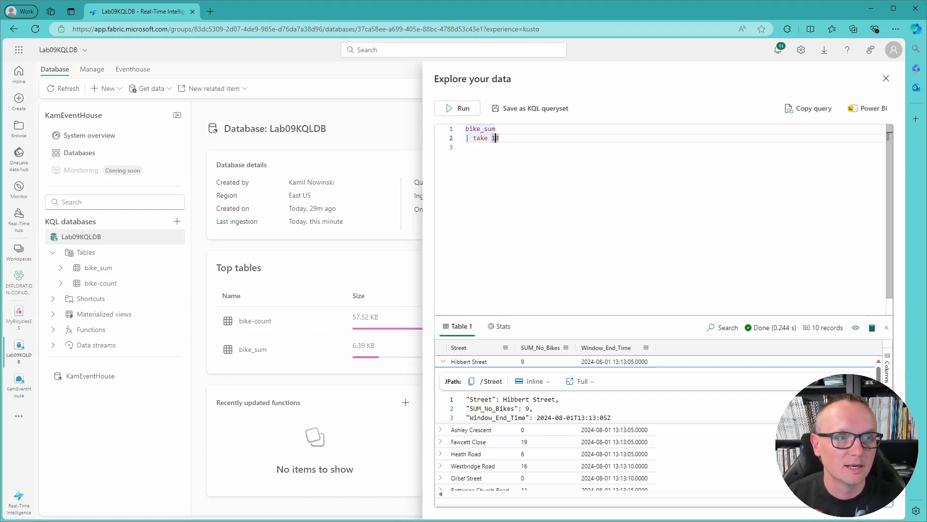
Copy the bike_sum table name below the take 10 query, separated by a blank line, to start a second query
key(Up)
key(Home)
key(shift+End)
key(ctrl+c)
key(Down)
key(End)
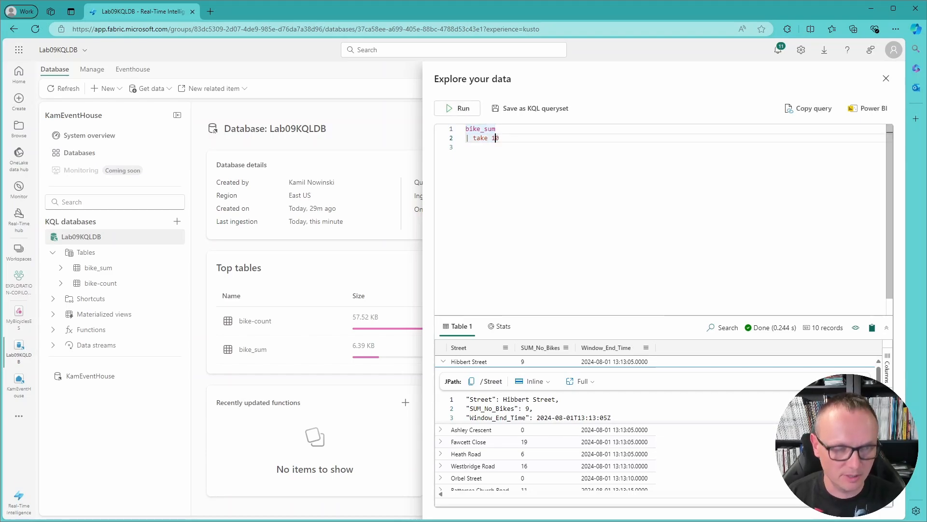
key(Return)
key(Return)
key(ctrl+v)
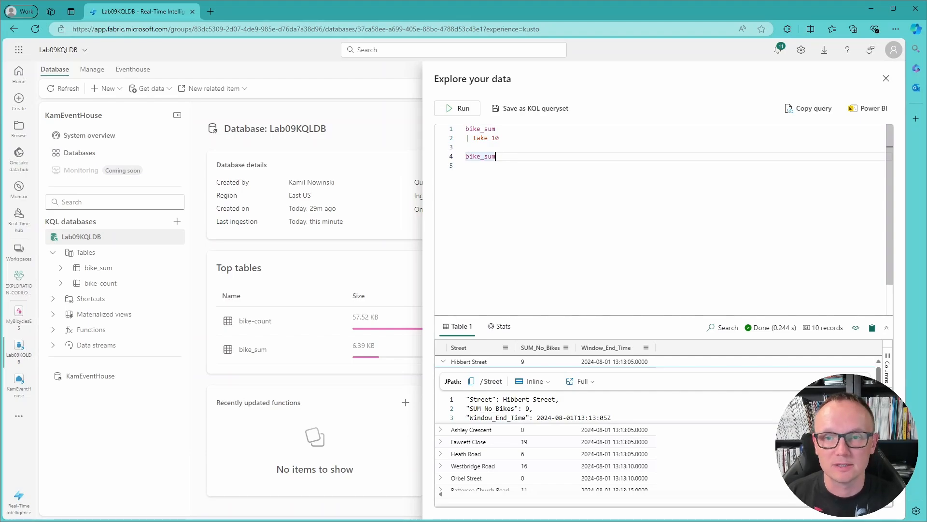
Add a summarize operator to the second bike_sum query that defines IngestionCount = count()
key(Return)
text(| summ)
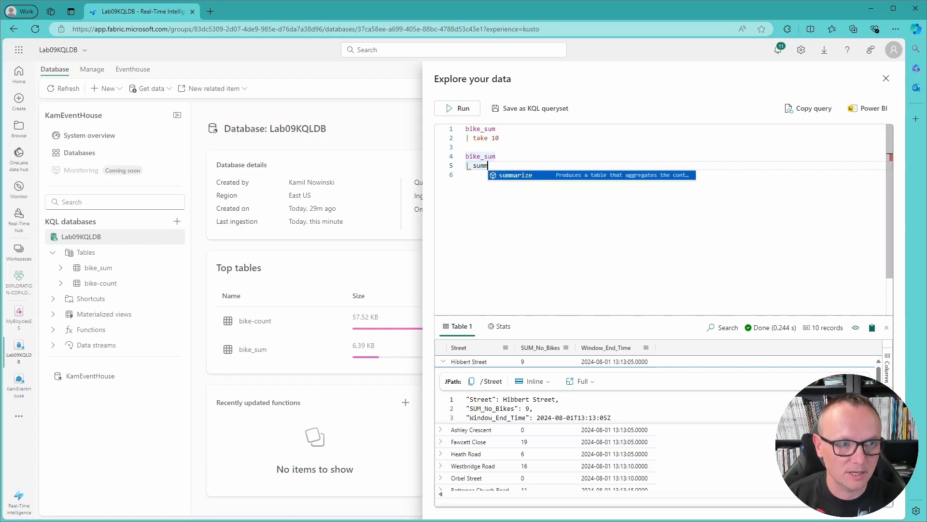
key(Tab)
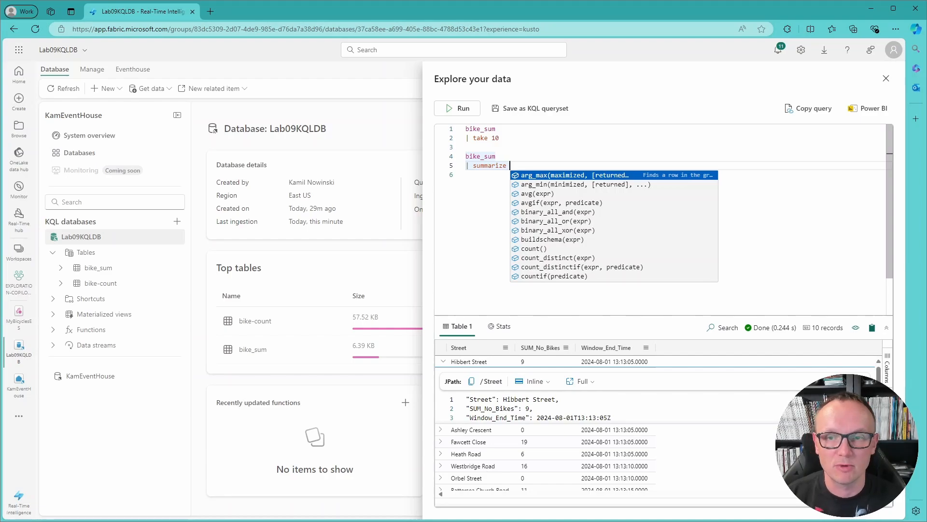
text(Inges)
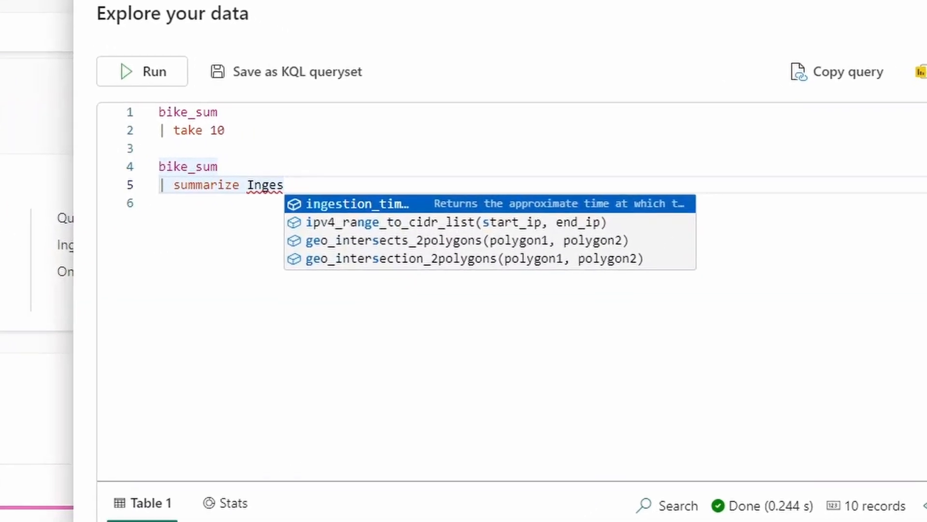
text(tionCount)
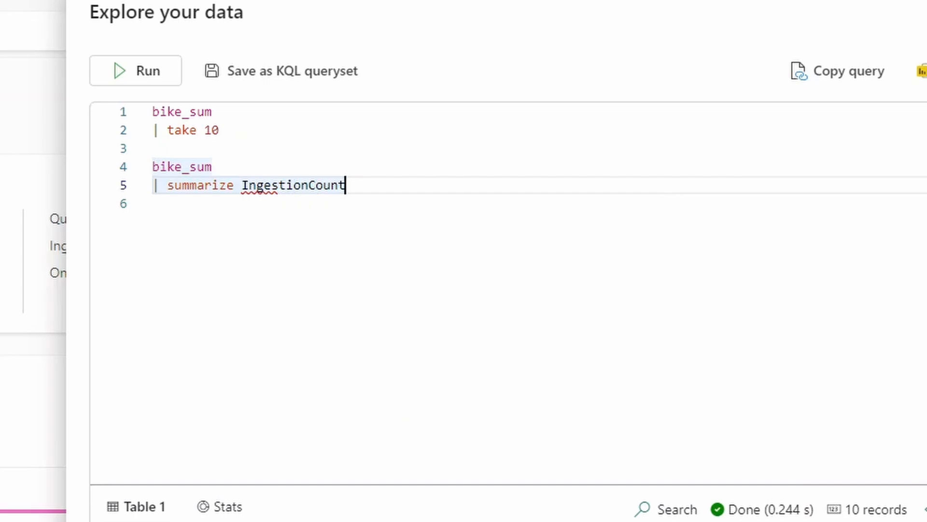
text( = coun)
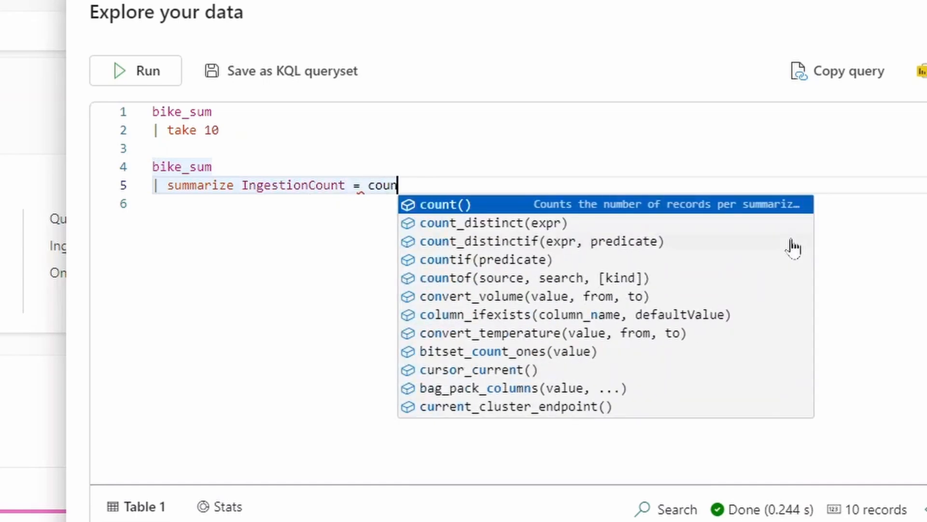
text(t())
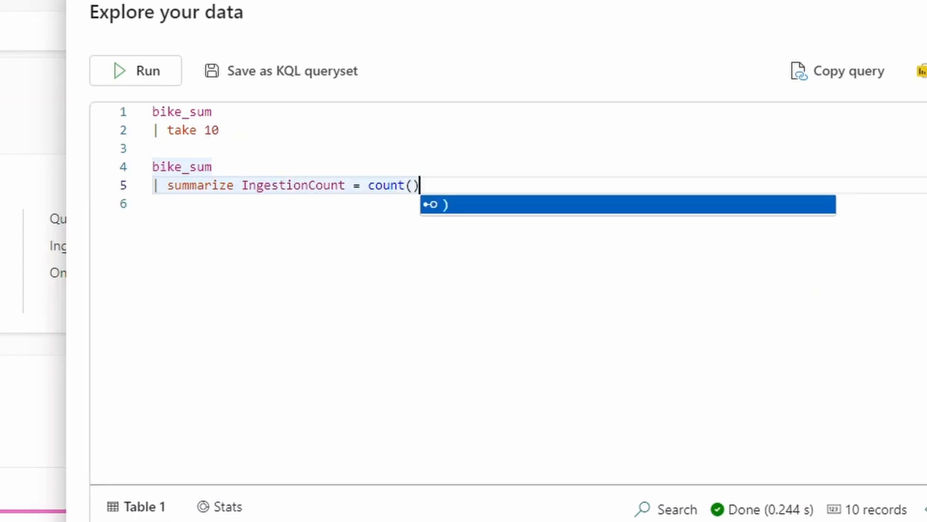
Group the IngestionCount summary by bin(ingestion_time(), 15m), completing the summarize line
text( by )
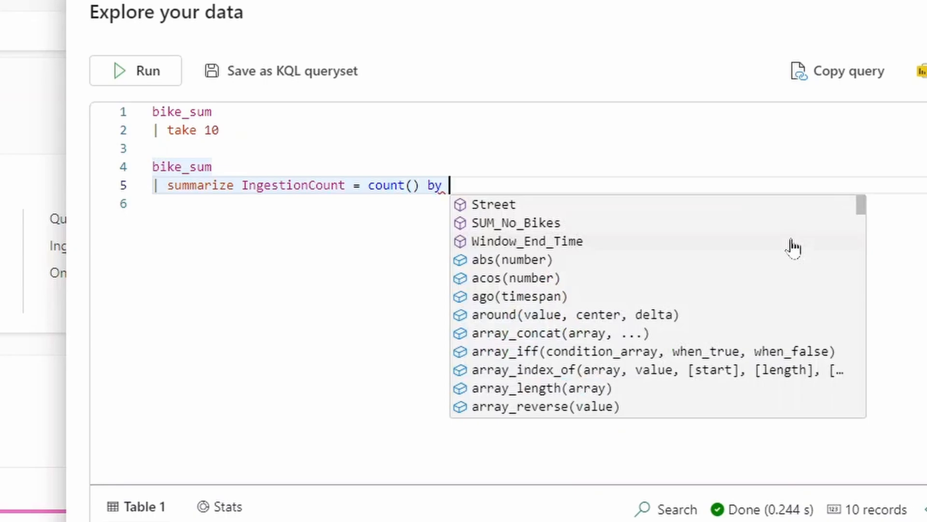
text(bin)
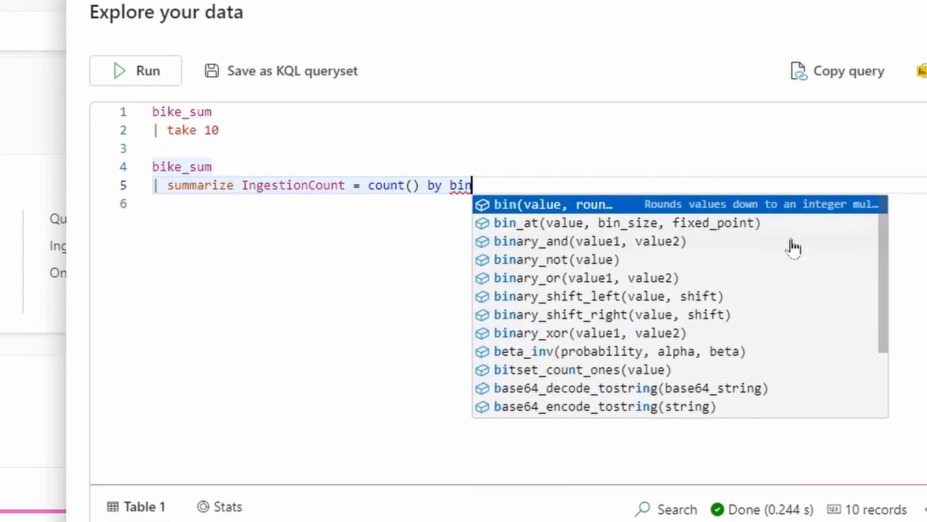
text((i)
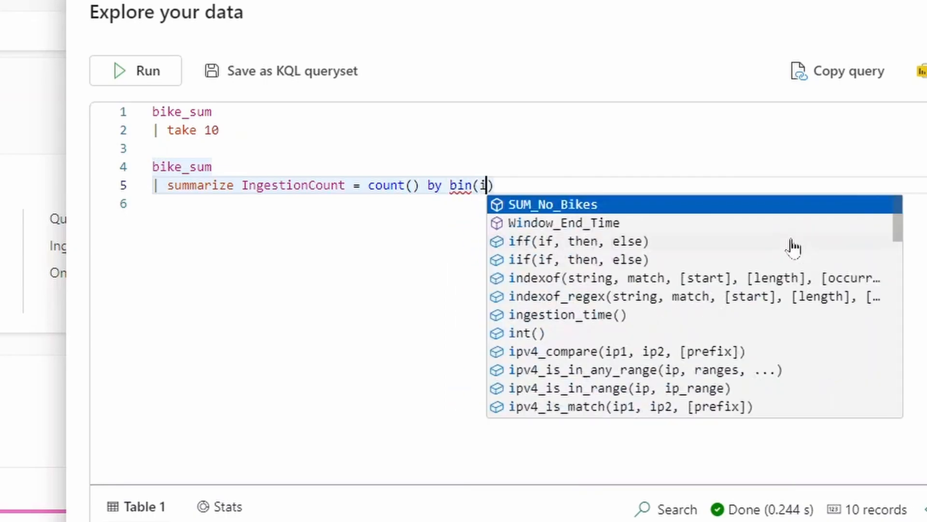
text(nge)
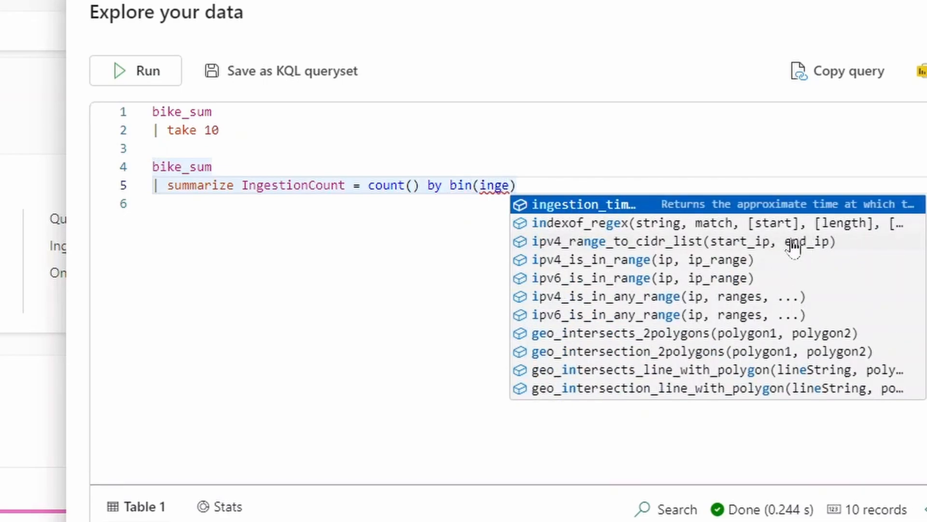
key(Tab)
key(Left)
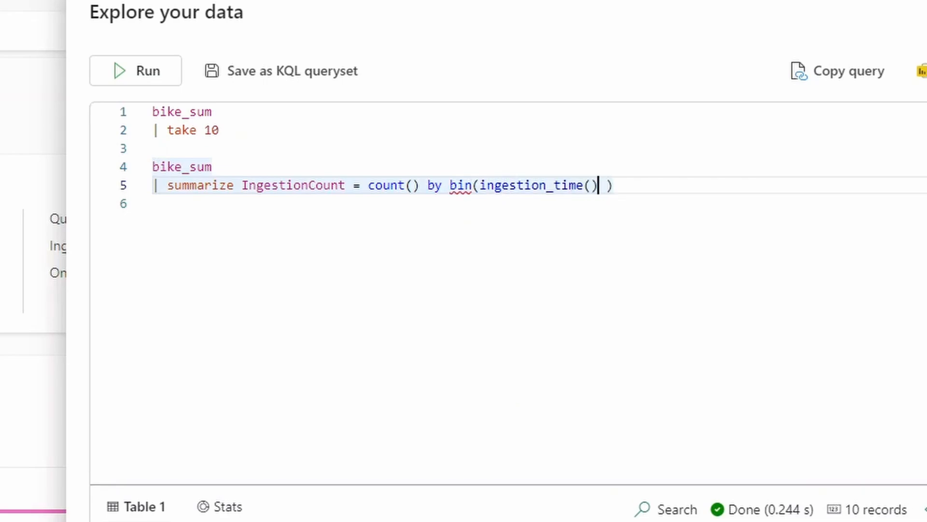
text(, 15m)
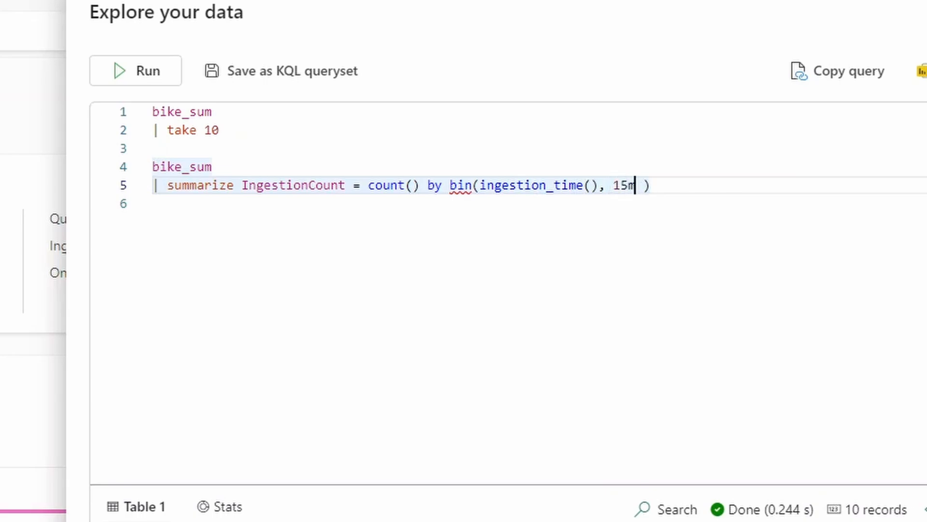
key(Delete)
key(End)
click(153, 185)
click(642, 185)
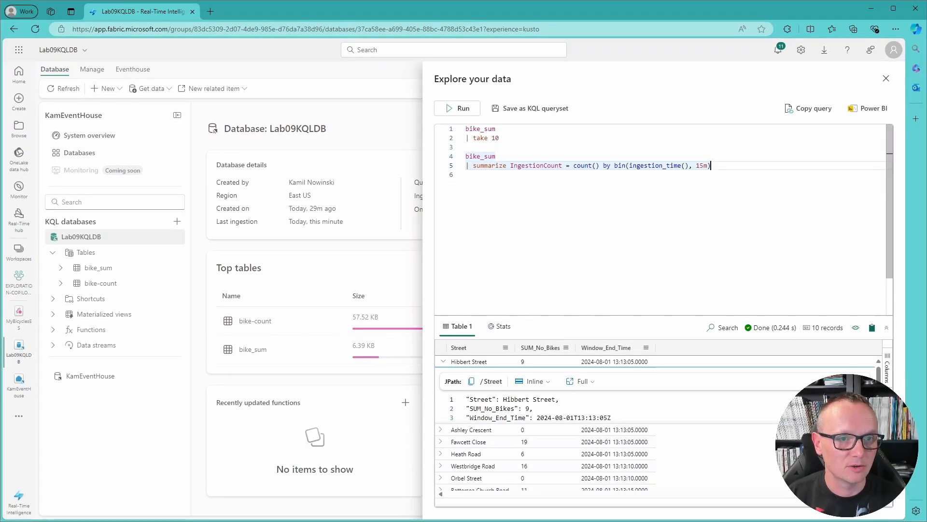
Run the 15-minute IngestionCount query, removing the empty pipe line beneath it
key(Return)
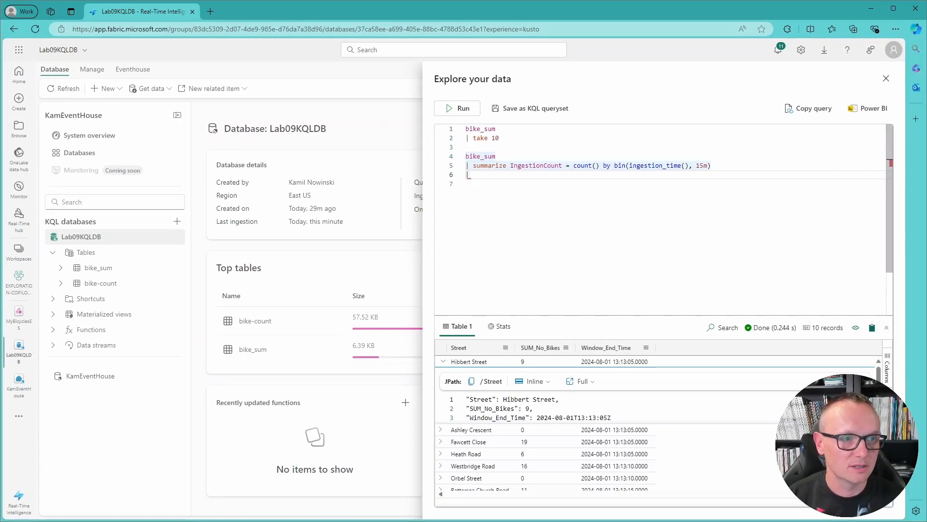
click(456, 109)
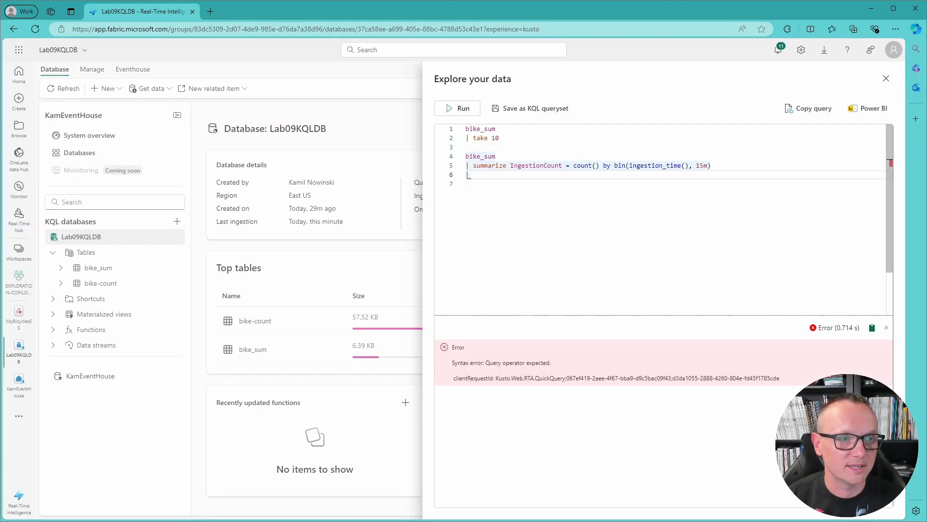
key(BackSpace)
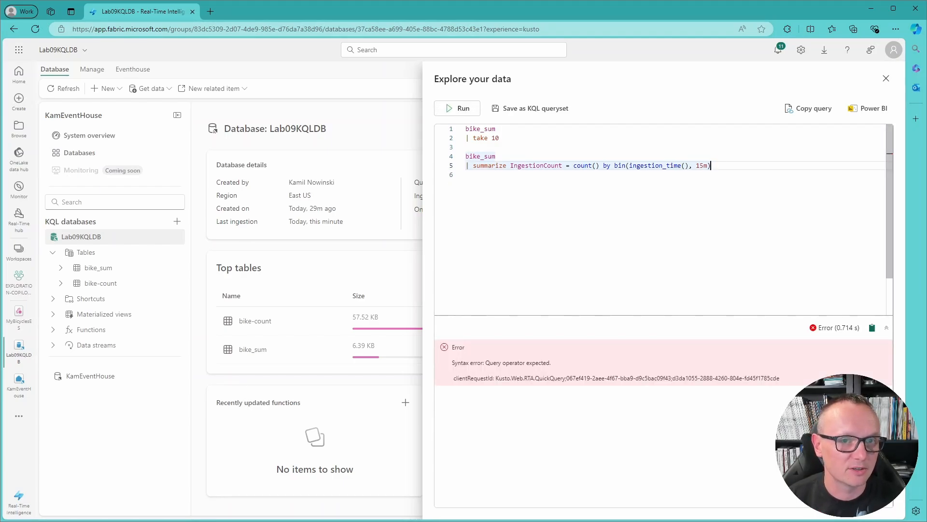
key(Return)
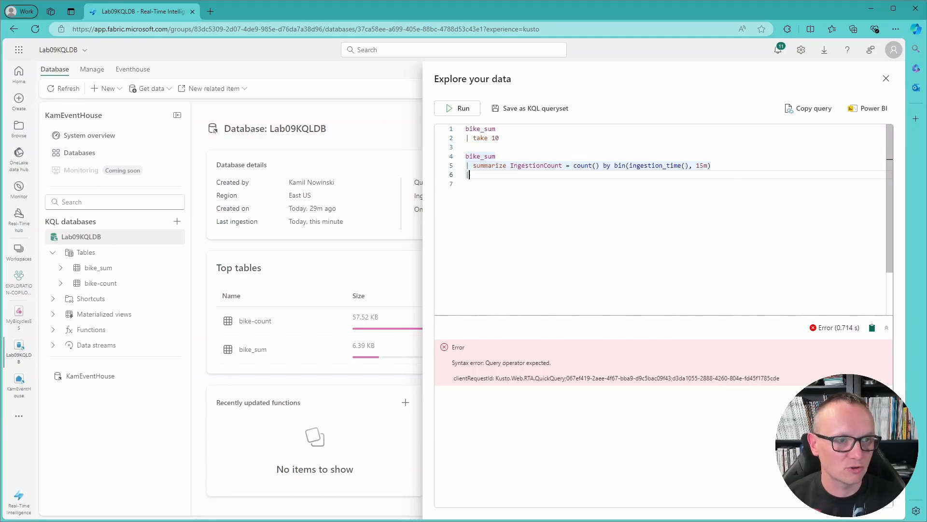
key(BackSpace)
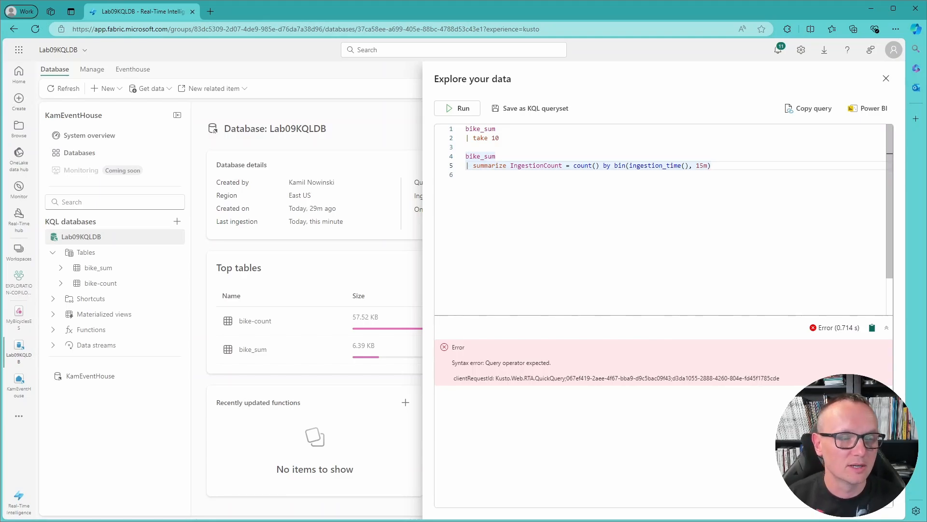
click(462, 110)
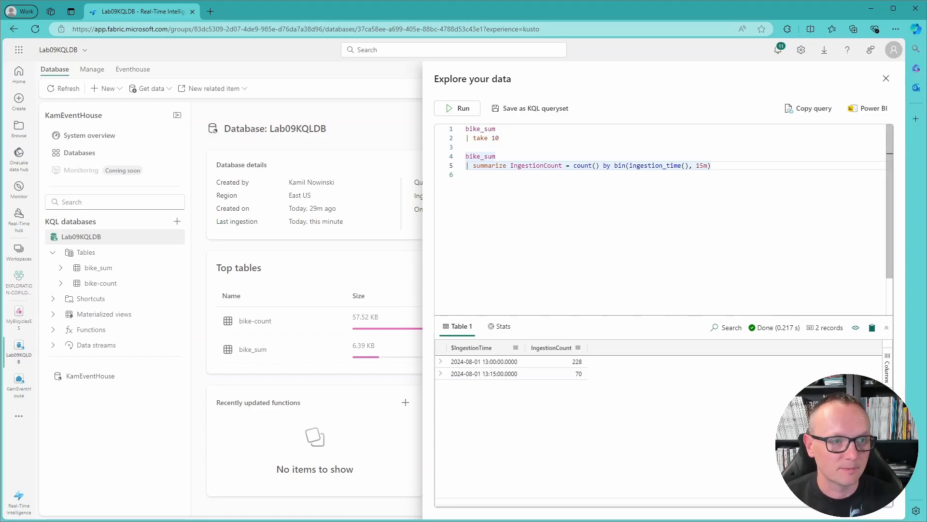
Query any 100 records of the bike_sum table using the ready-made SQL query, placed below the summarize query
click(466, 175)
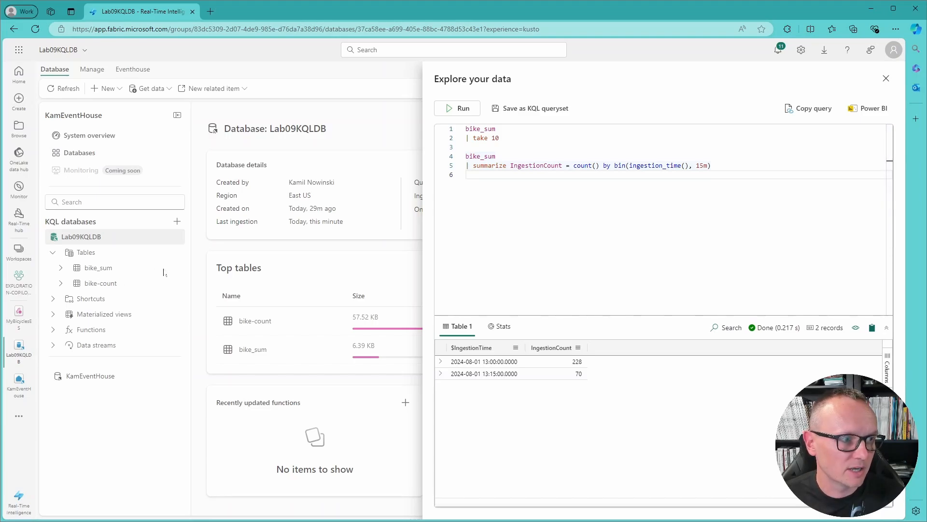
right_click(164, 271)
click(148, 274)
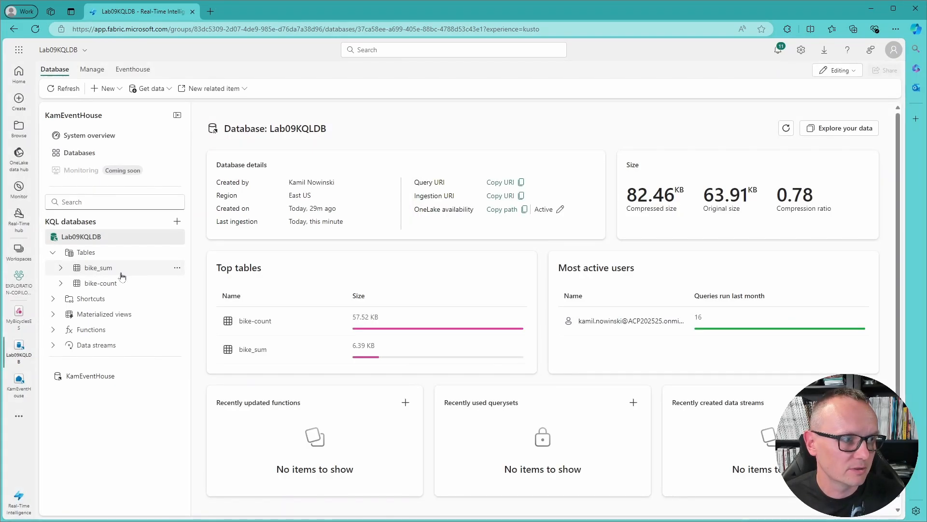
click(177, 267)
mouse_move(212, 273)
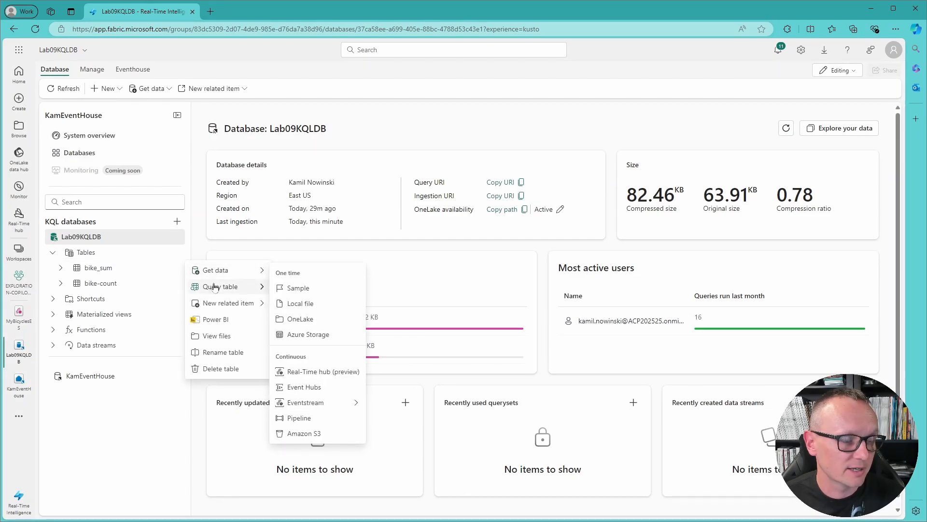
mouse_move(291, 392)
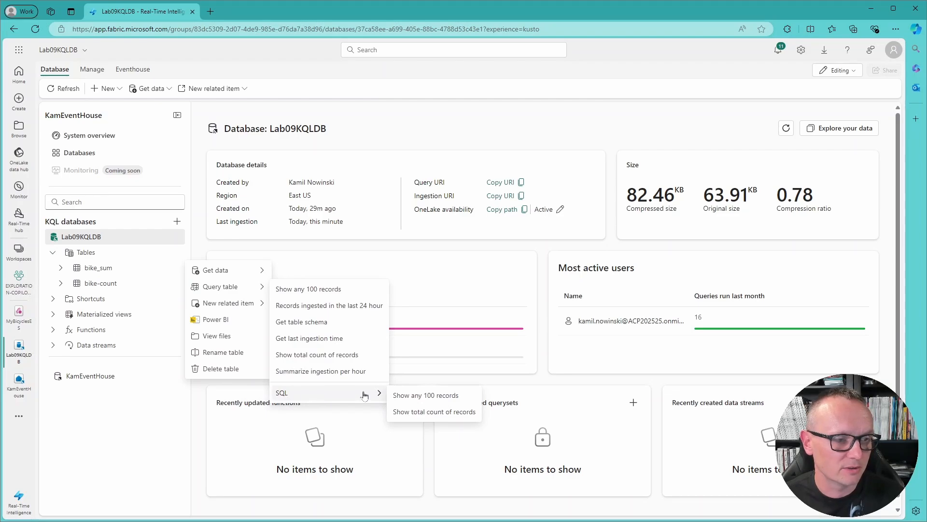
click(432, 396)
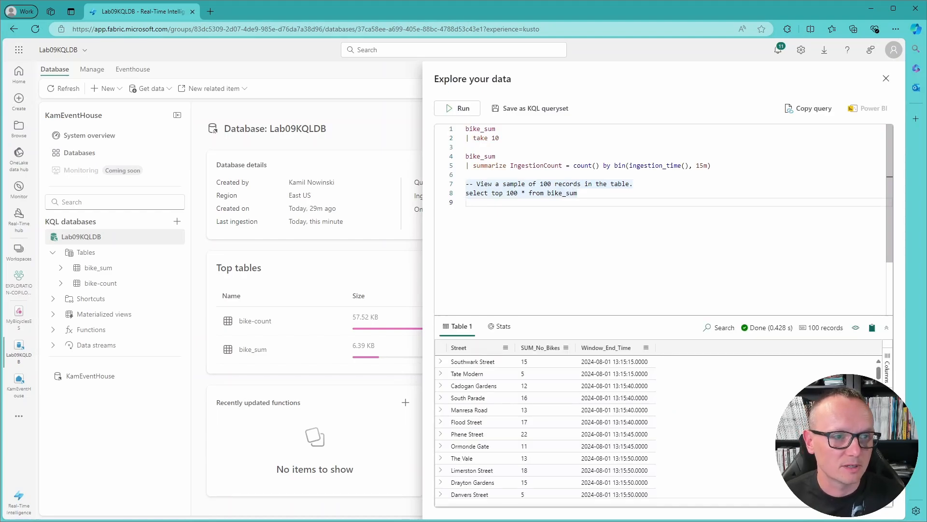
Change the first bike_sum query to take 100 and compare it with the SQL select top 100 statement
drag(466, 129, 499, 138)
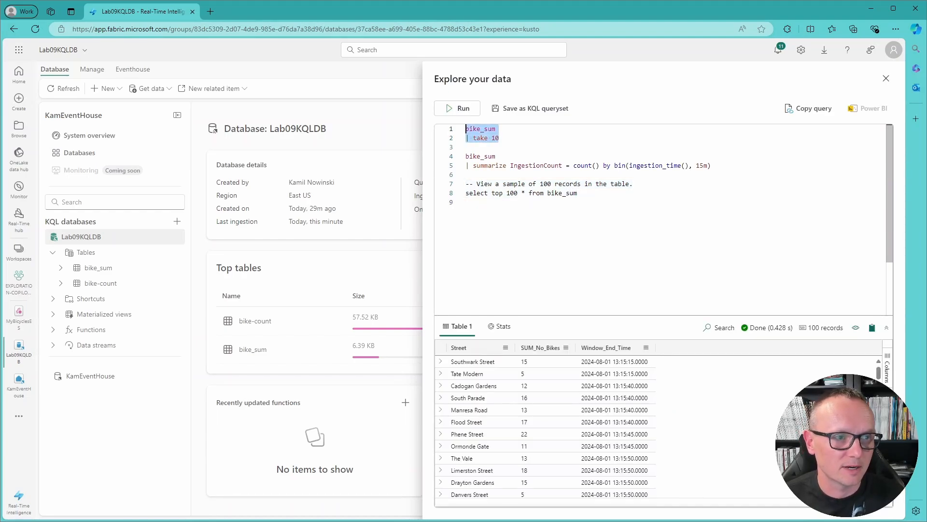
click(499, 138)
text(0)
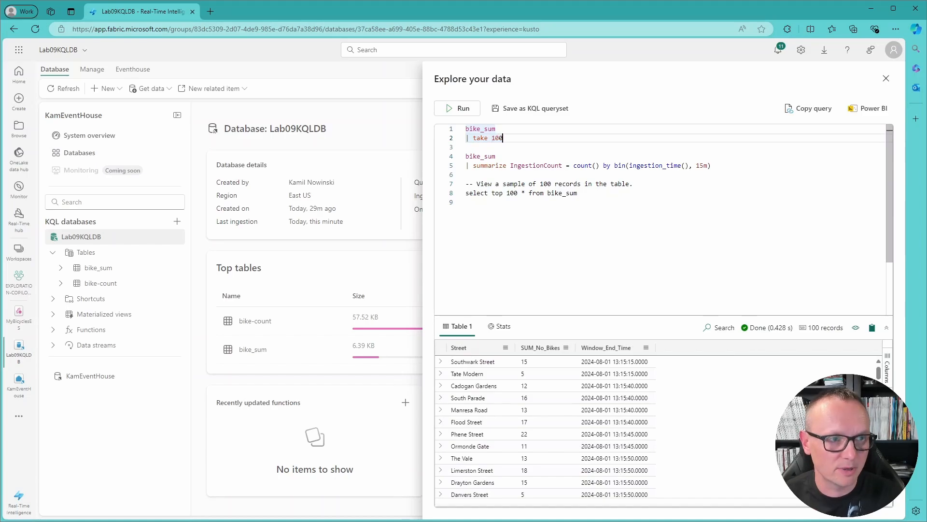
click(578, 193)
drag(577, 194, 465, 183)
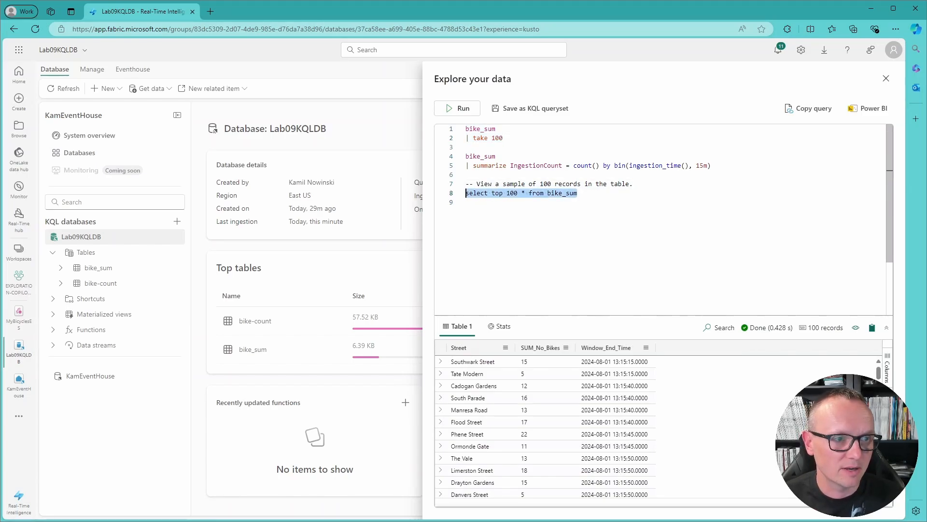
click(577, 193)
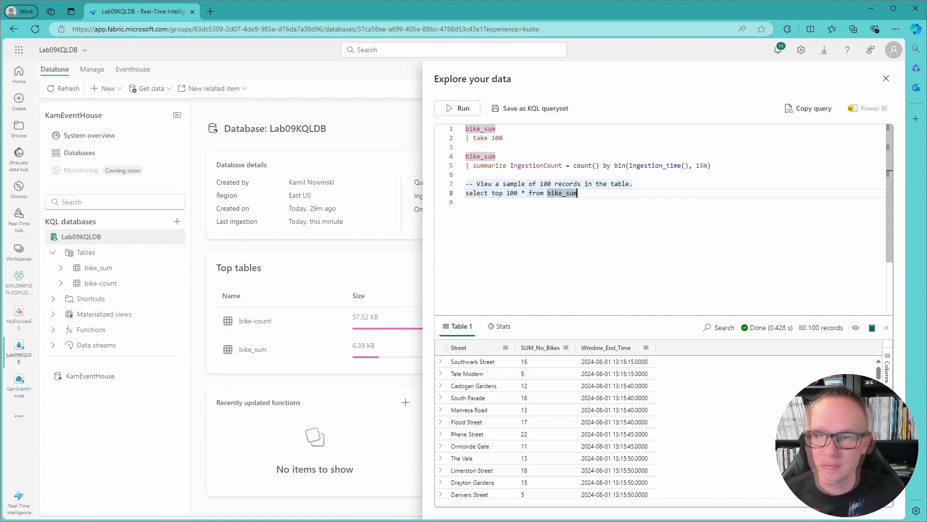
click(466, 202)
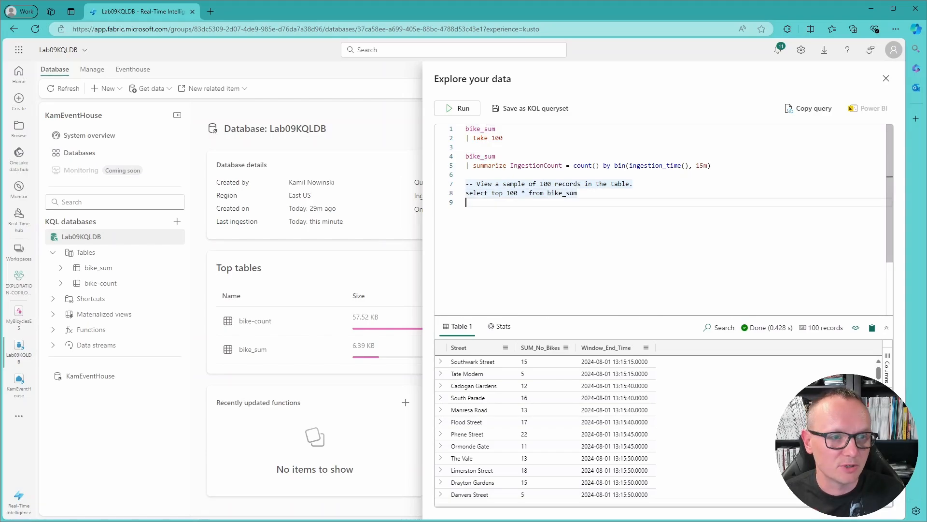
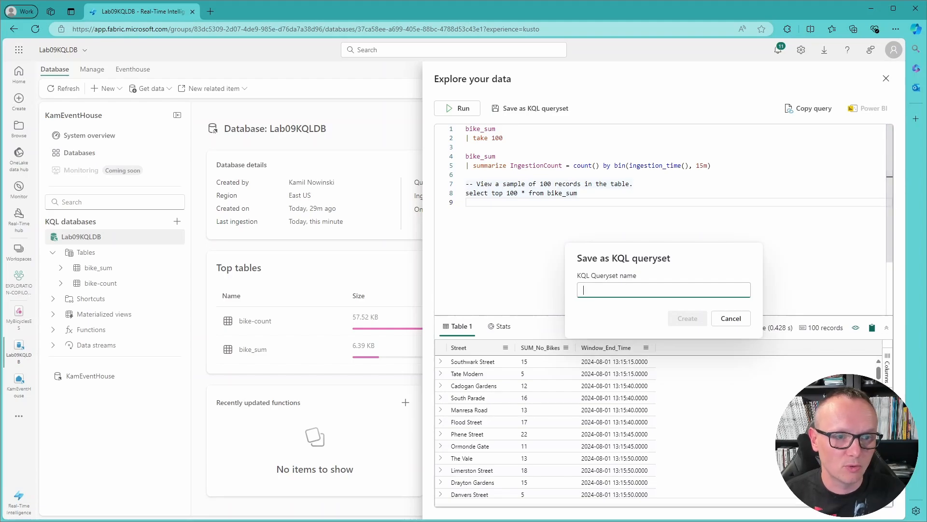
Save the queries as a KQL queryset named Lab09queryset, and return to the workspace's item list
text(L)
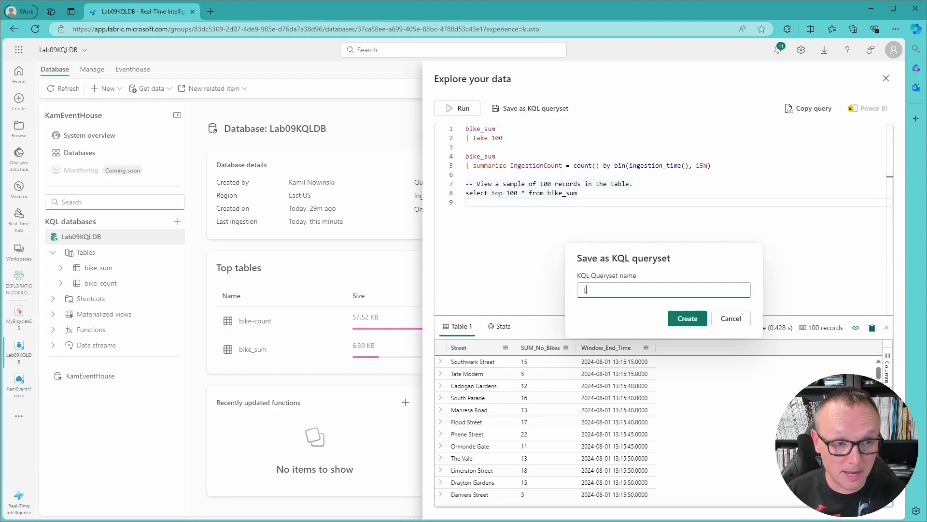
text(ab09)
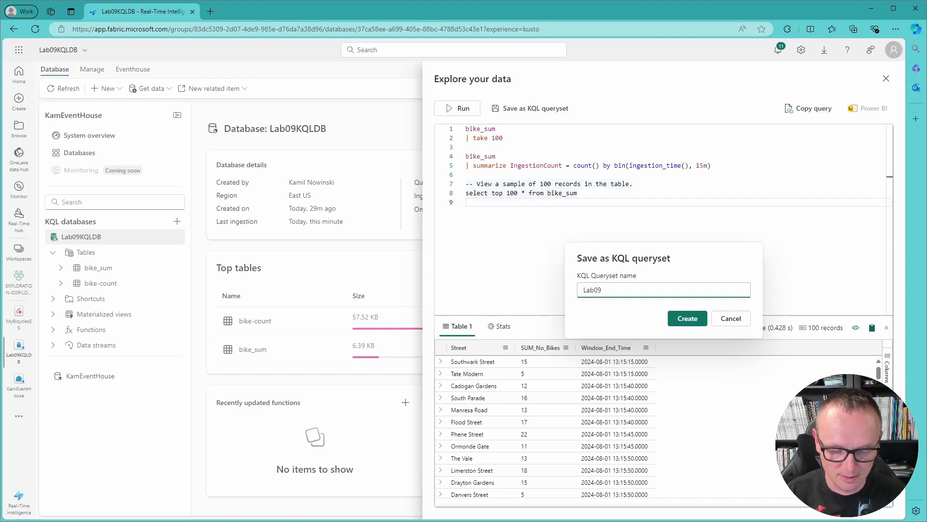
text(queryset)
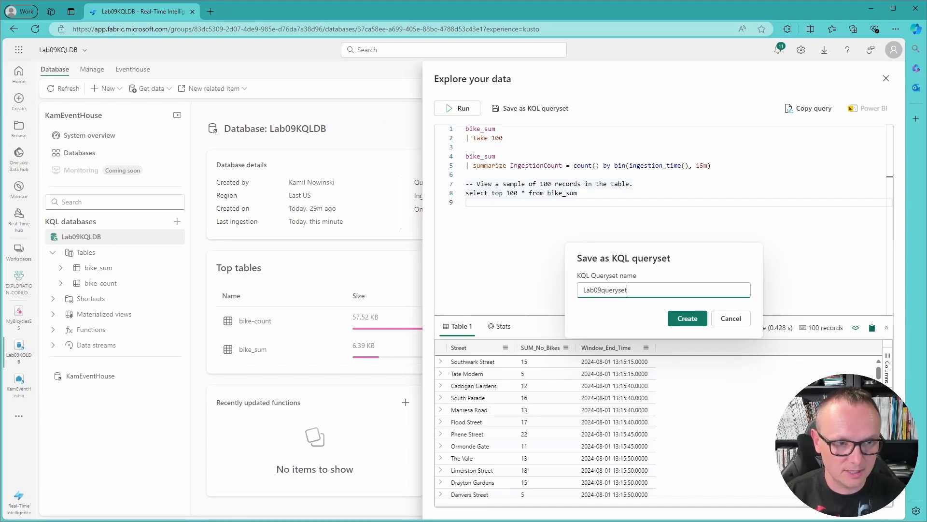
click(688, 318)
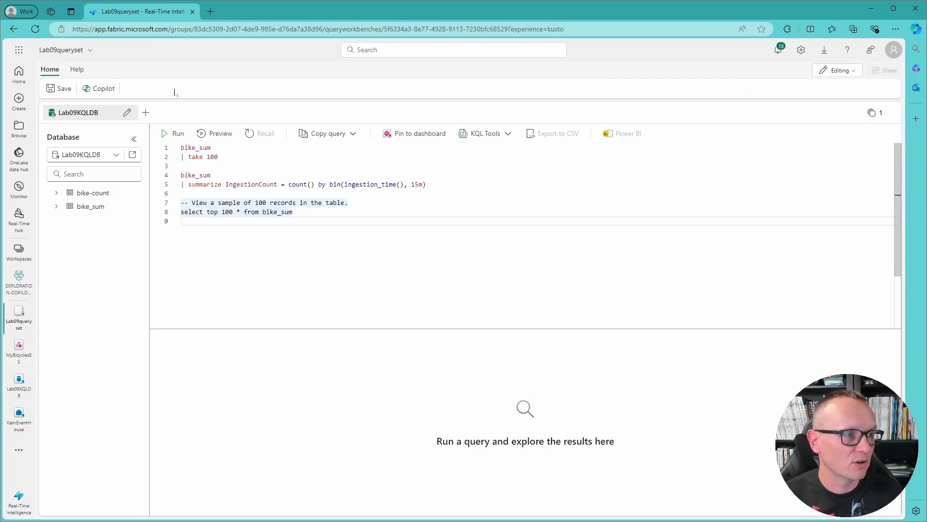
click(19, 286)
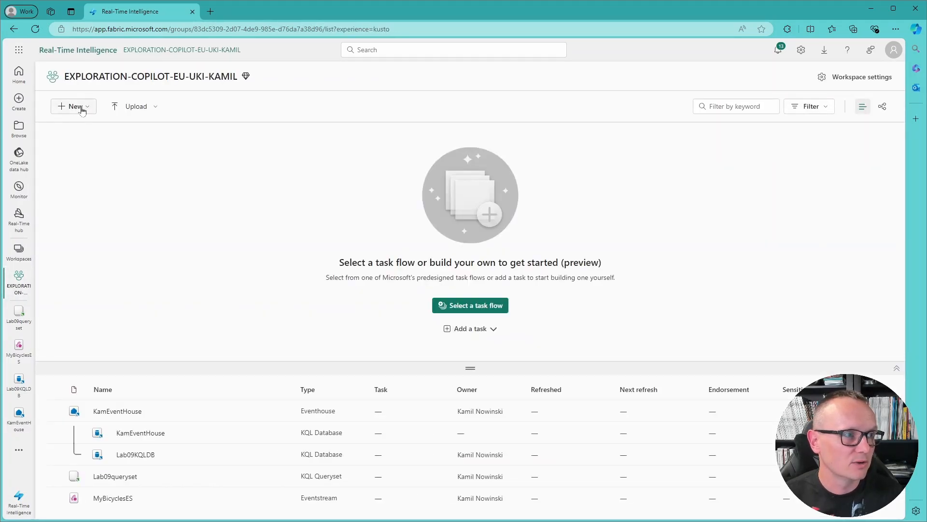
Open the Lab09queryset queryset from the workspace and add a blank line beneath the SQL select query
click(83, 109)
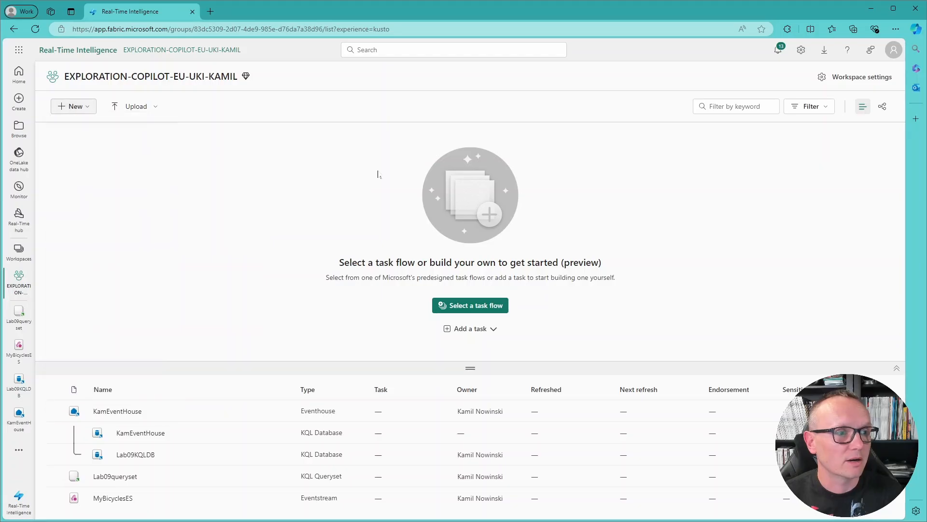
click(20, 318)
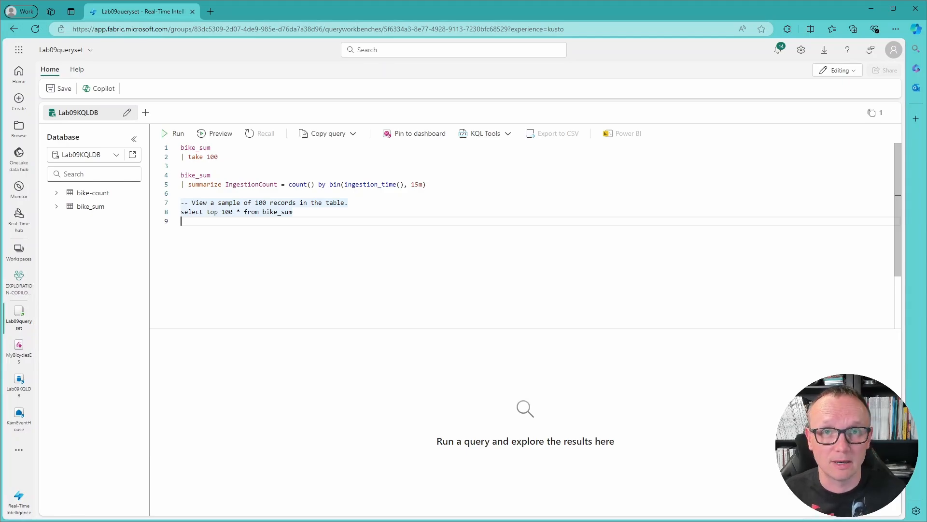
key(Return)
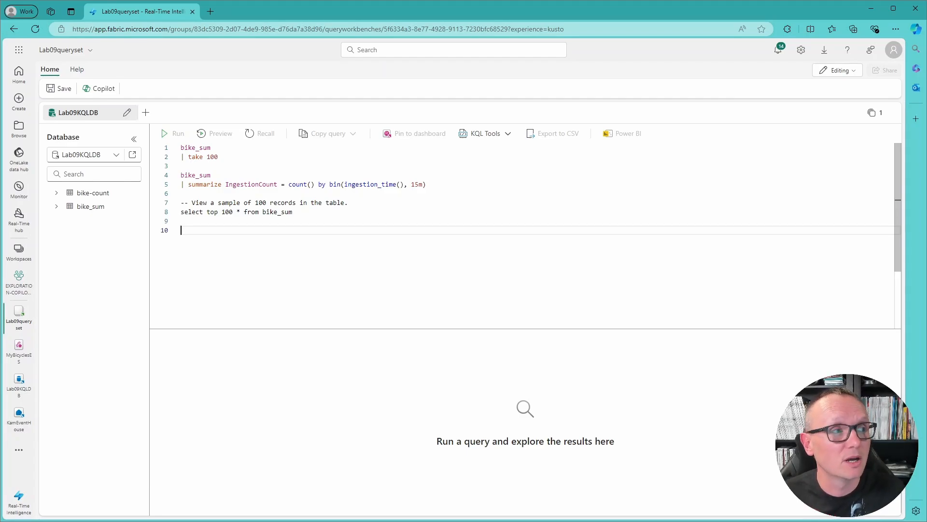
Ask Copilot in the queryset "Can you show me a chart of the number of bikes available by street?"
click(102, 92)
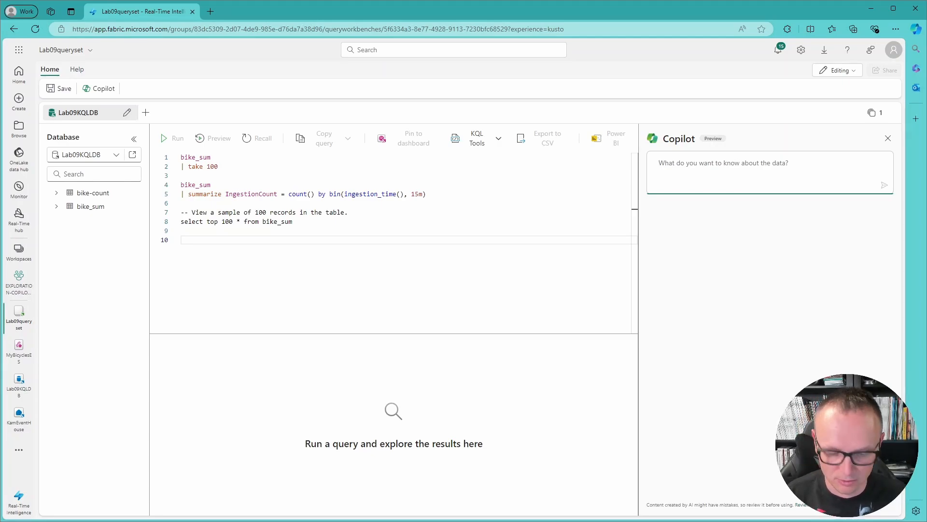
text(Can y)
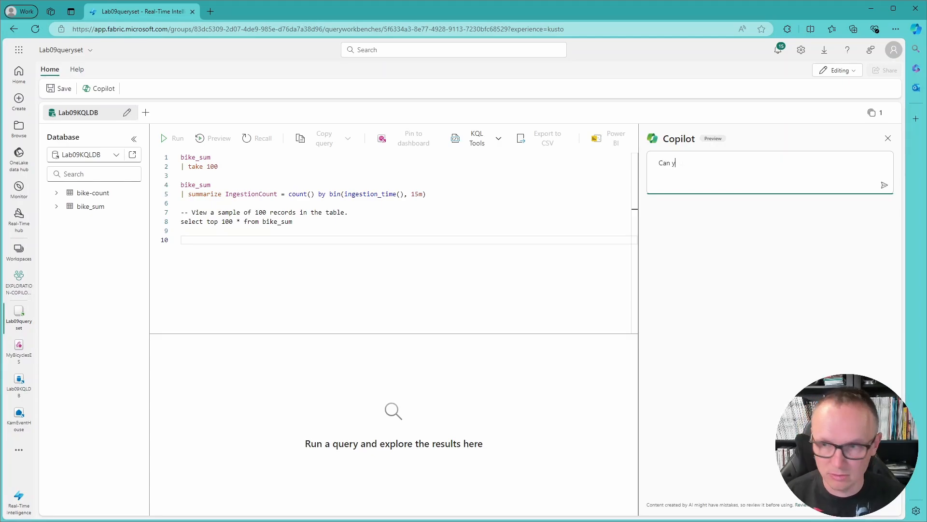
text(ou show me a char)
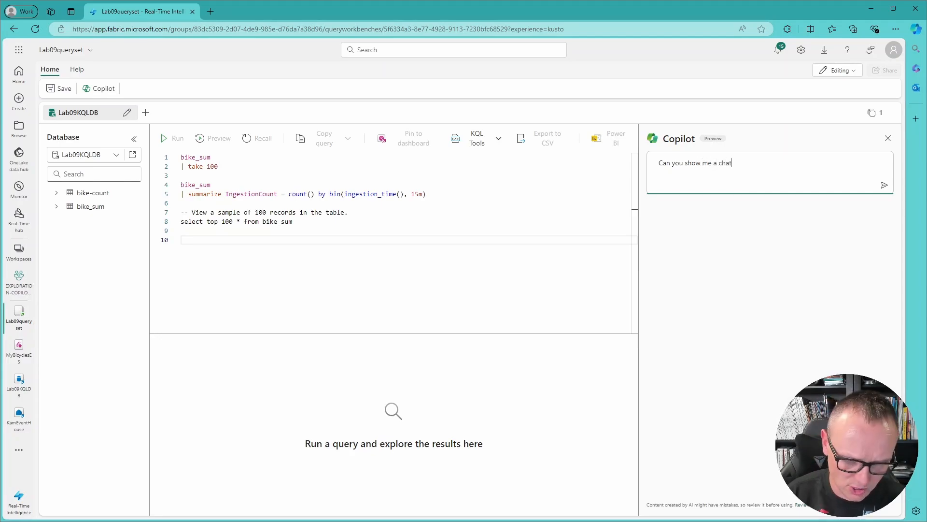
text(t of )
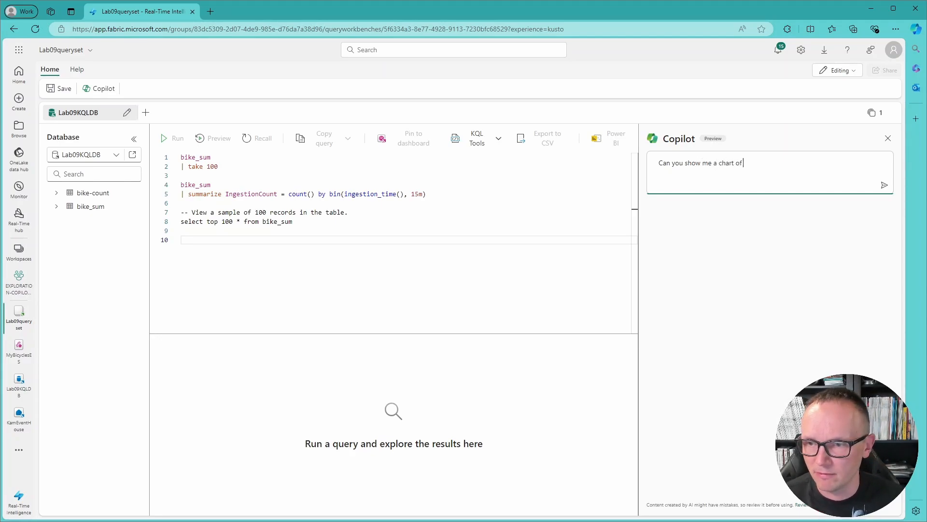
text(the num)
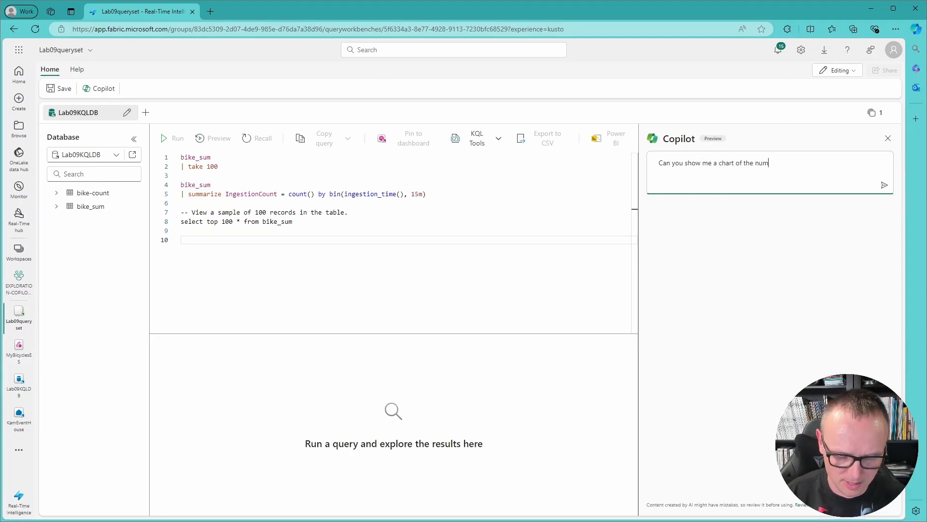
text(ber of bikes)
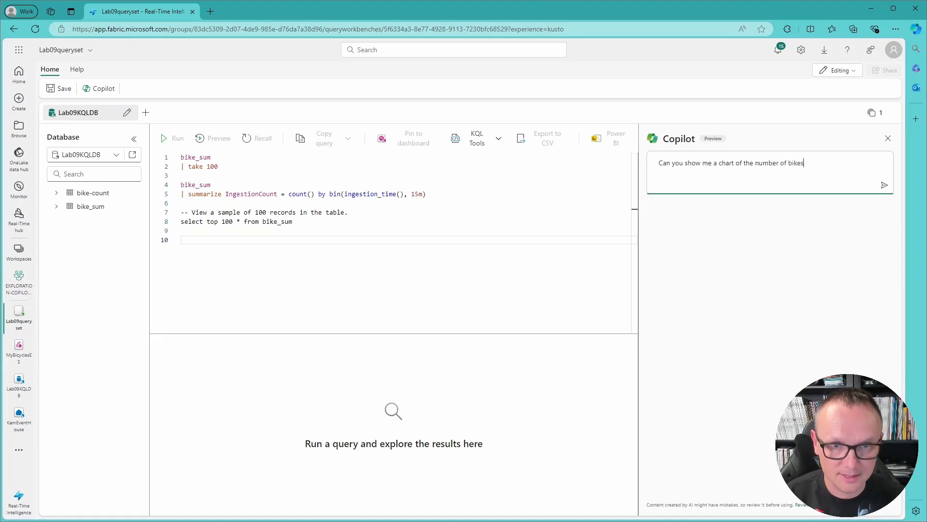
text( available)
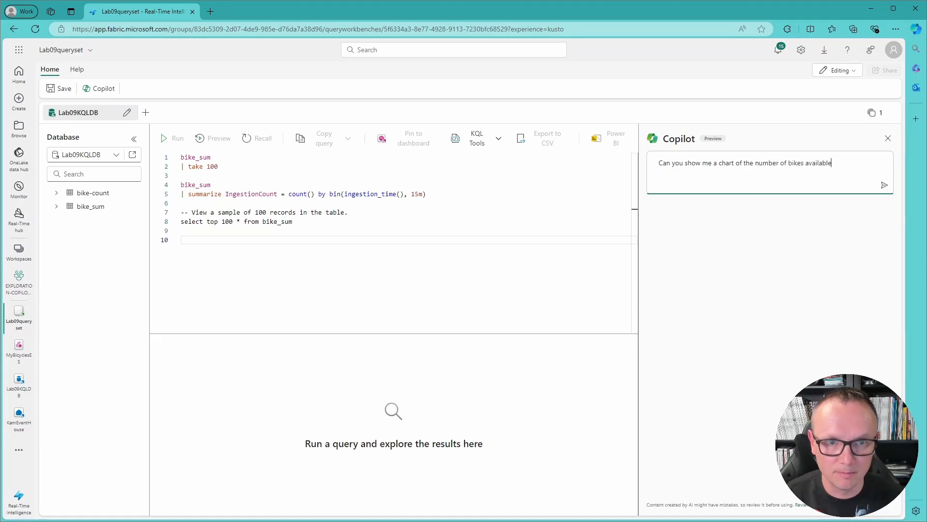
text( by)
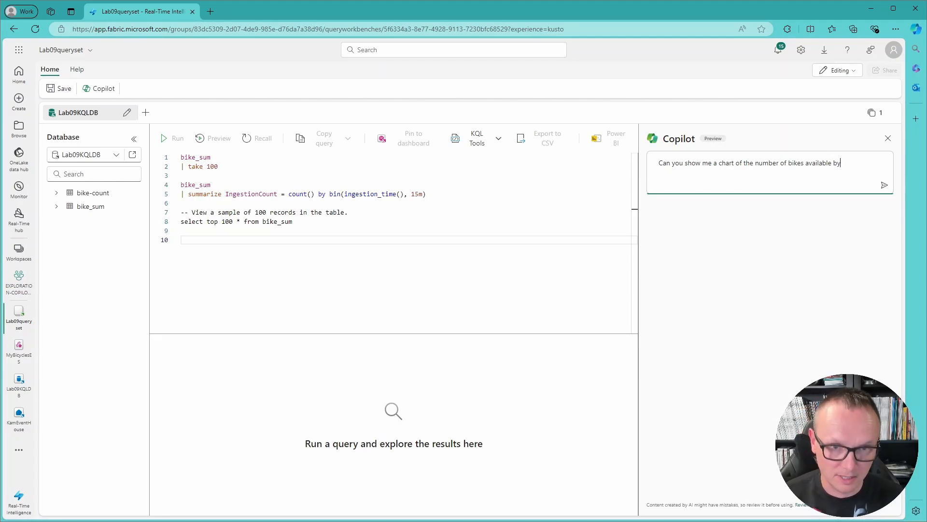
text( street?)
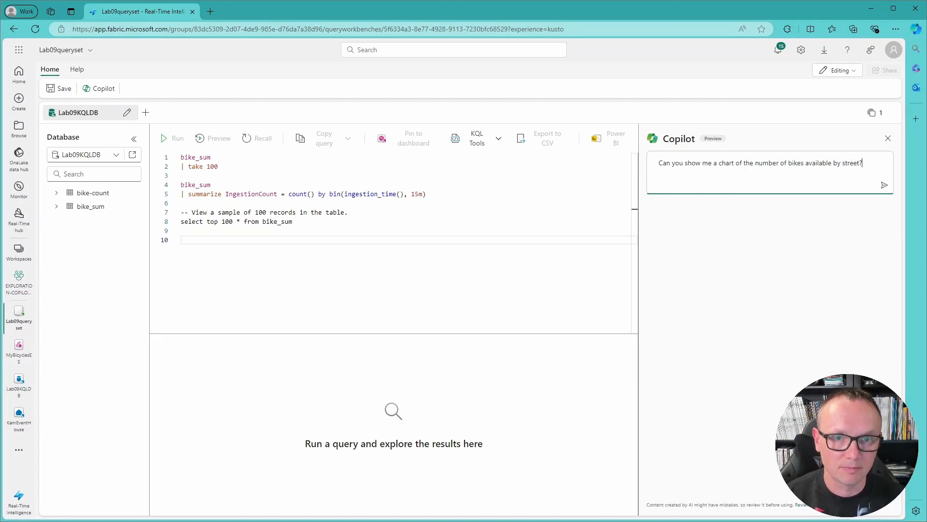
click(884, 186)
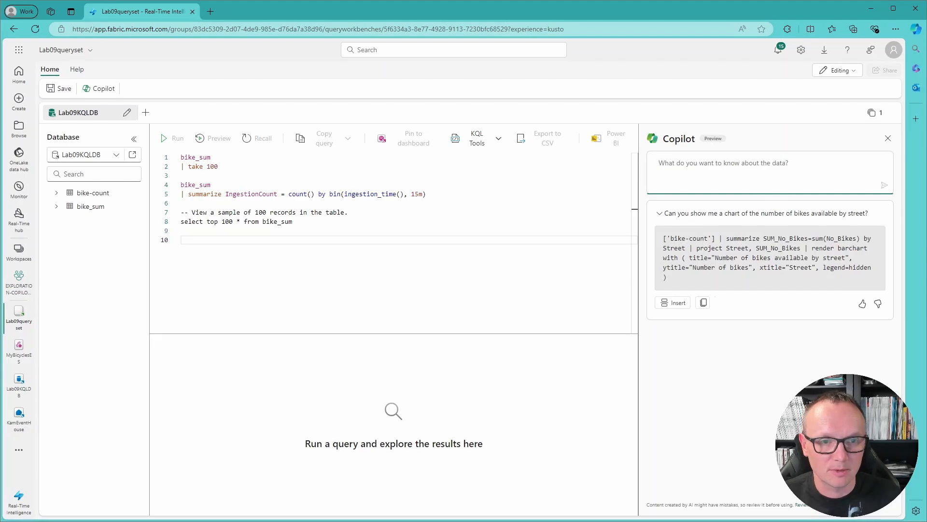
Insert Copilot's bike-count bar chart query below the SQL query and run it, enlarging the results area
click(862, 304)
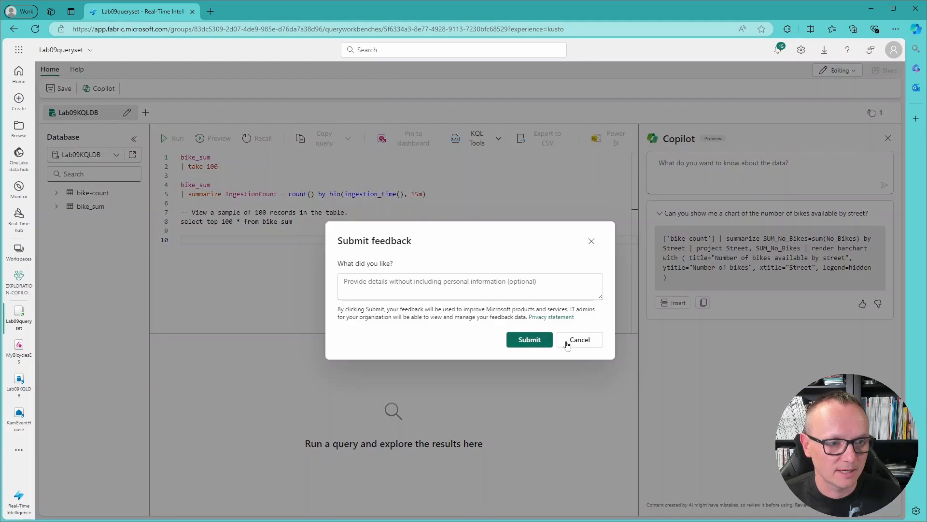
click(591, 241)
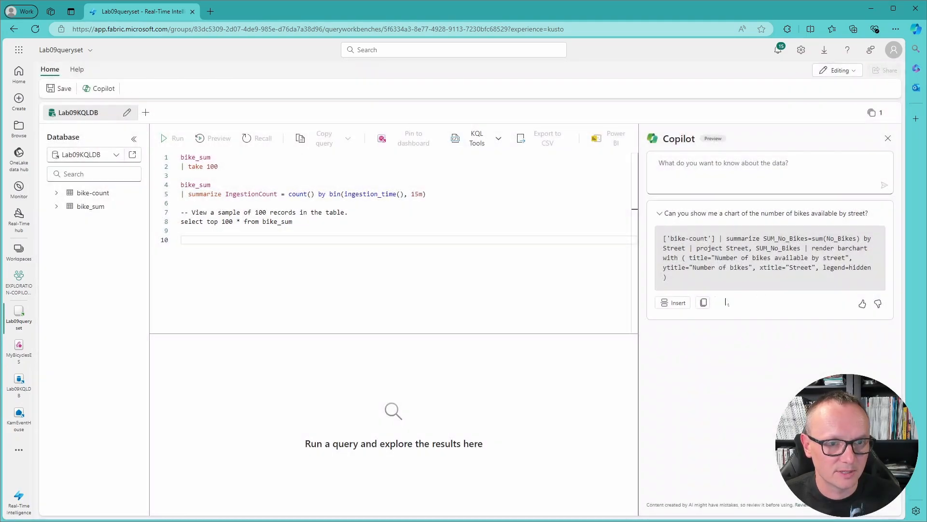
click(672, 304)
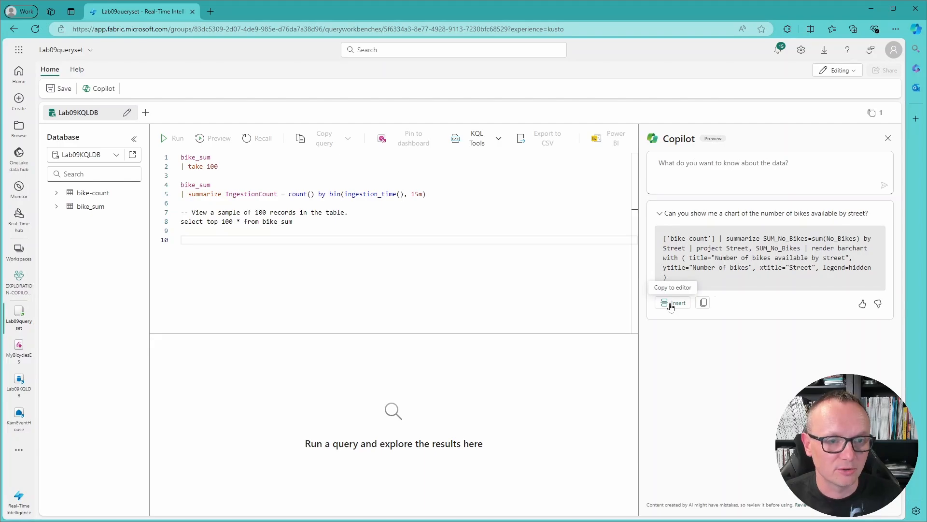
scroll(394, 243, up, 2)
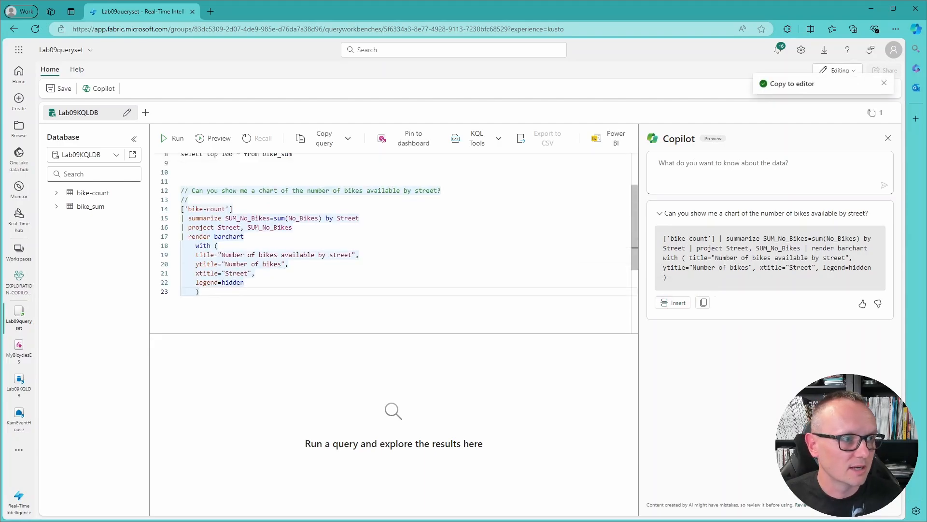
click(170, 138)
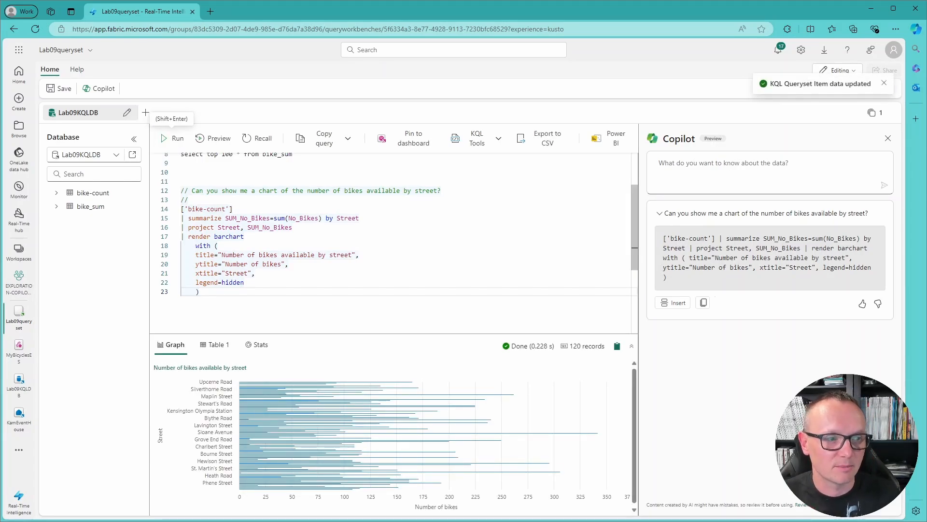
drag(350, 334, 356, 302)
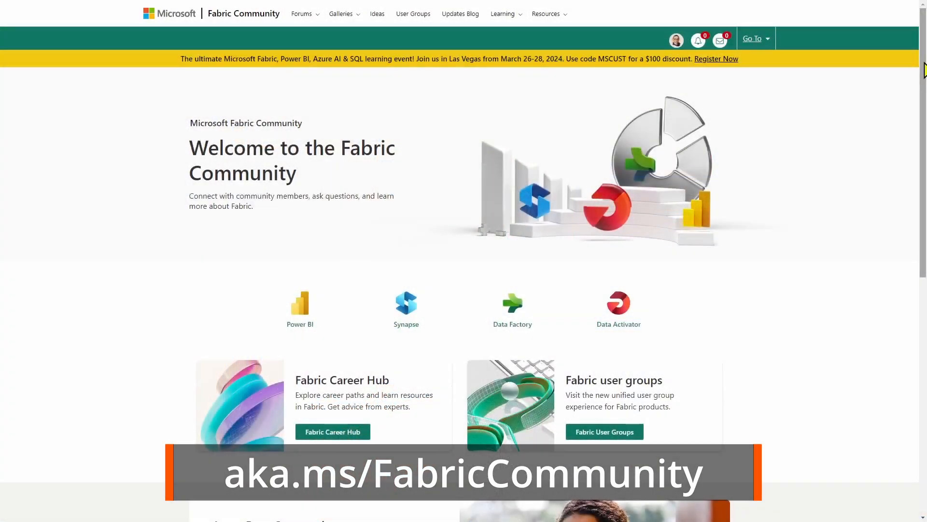
drag(923, 68, 925, 169)
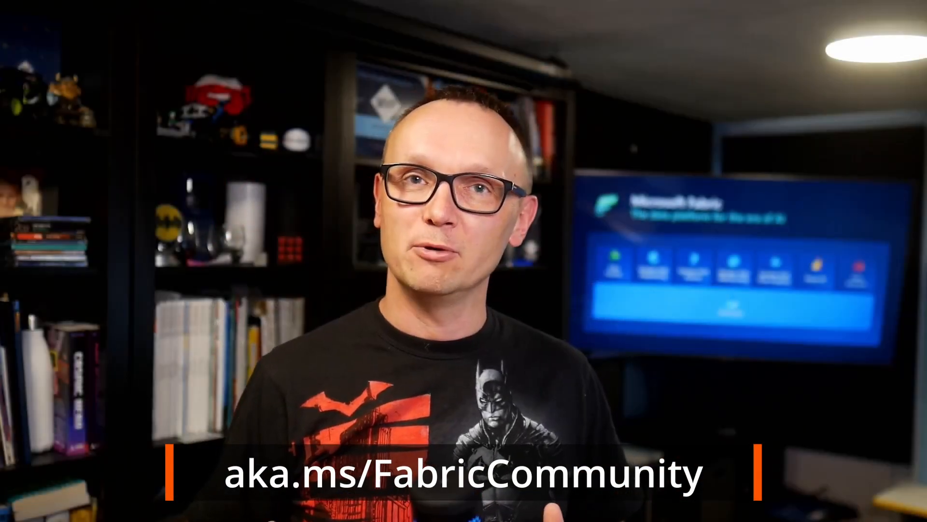